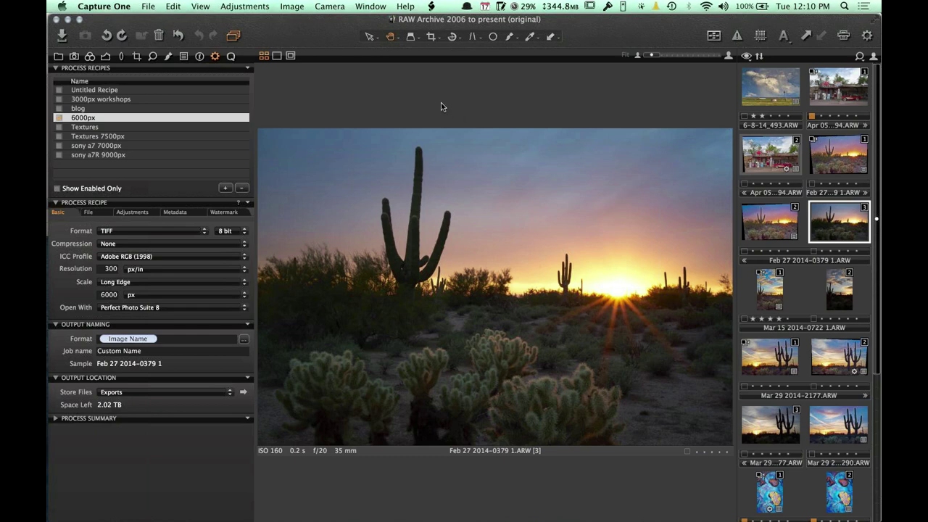
# - Set the High Dynamic Range highlight to 26 and shadow to 84, and the exposure contrast to 18 and saturation to 11
pyautogui.click(231, 57)
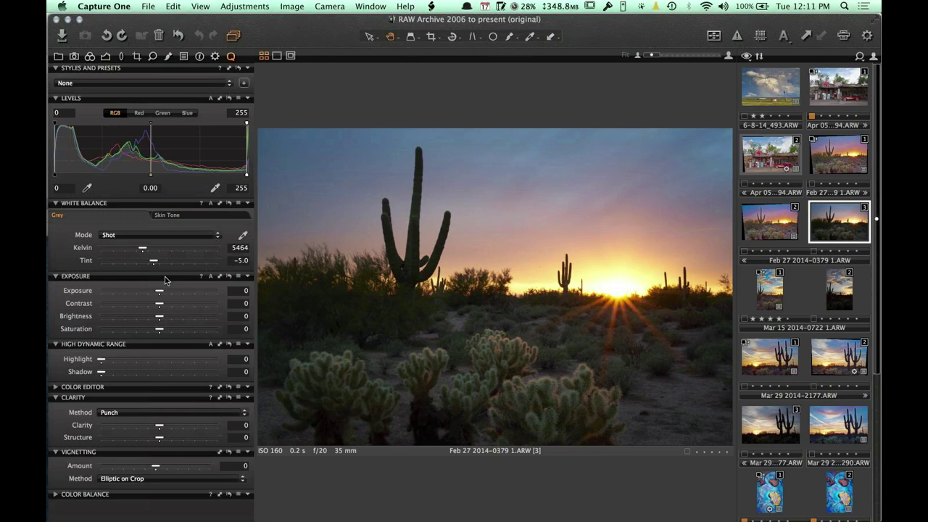
pyautogui.click(120, 364)
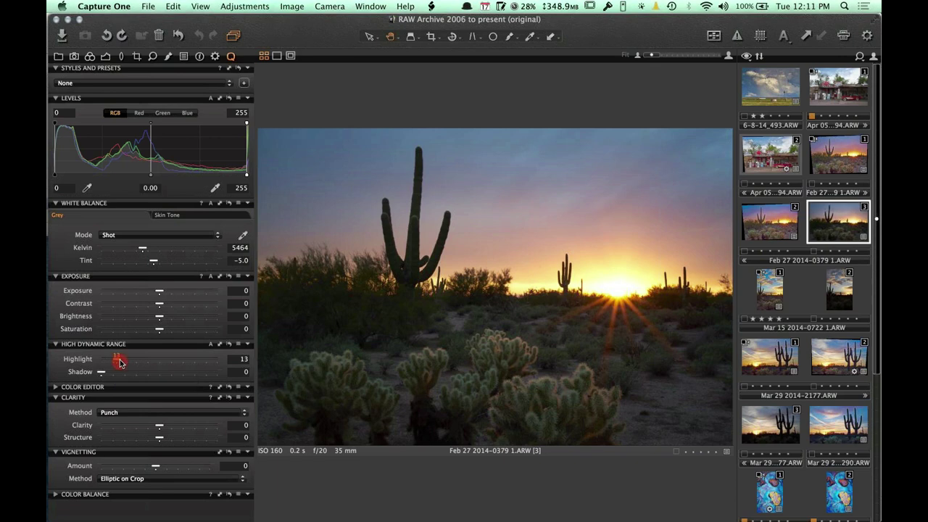
pyautogui.moveTo(120, 364)
pyautogui.mouseDown()
pyautogui.moveTo(129, 363)
pyautogui.moveTo(109, 373)
pyautogui.moveTo(210, 374)
pyautogui.mouseUp()
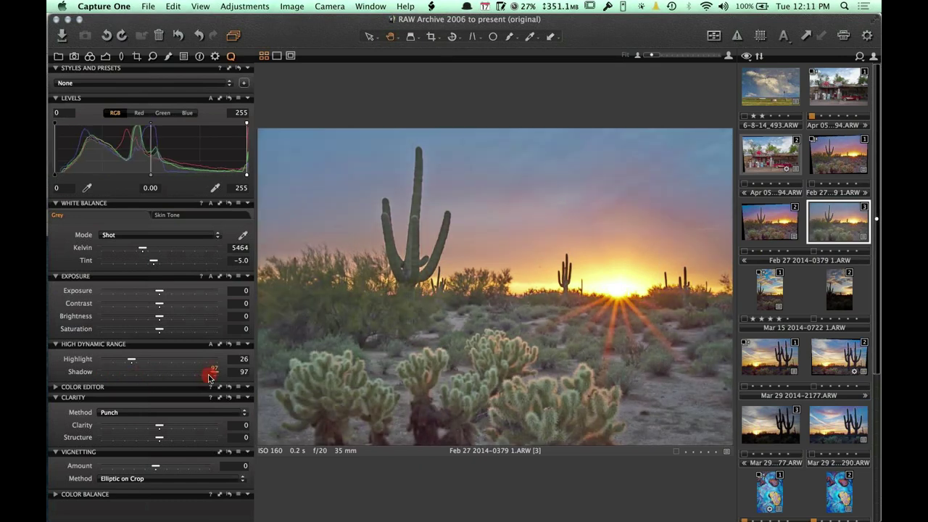
pyautogui.click(197, 373)
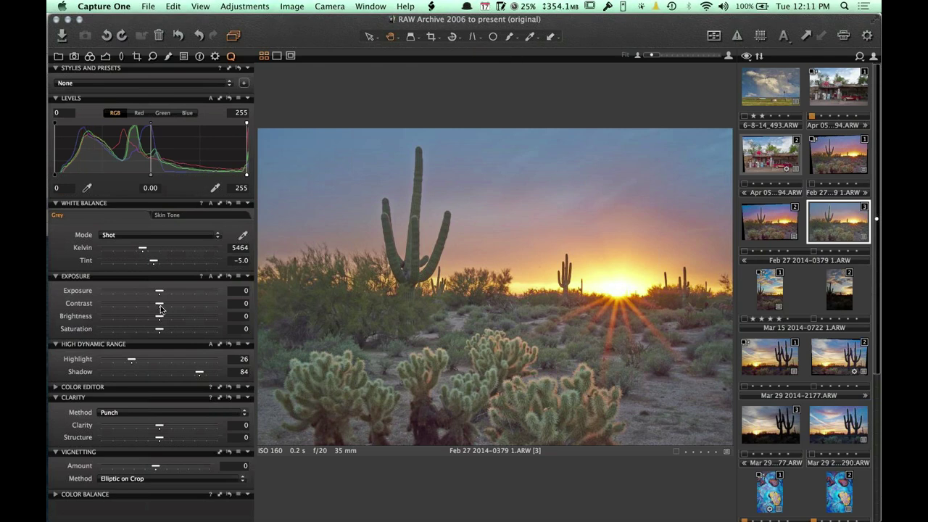
pyautogui.moveTo(161, 309); pyautogui.dragTo(166, 330)
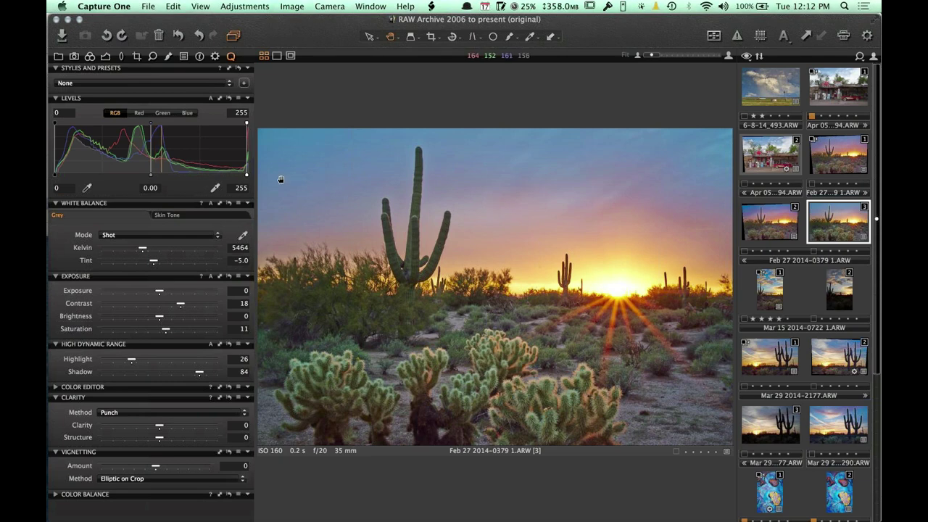
# - Try the Daylight and Cloudy white balance presets, and fine-tune the result to 5832 Kelvin with a tint of -2.5
pyautogui.click(184, 235)
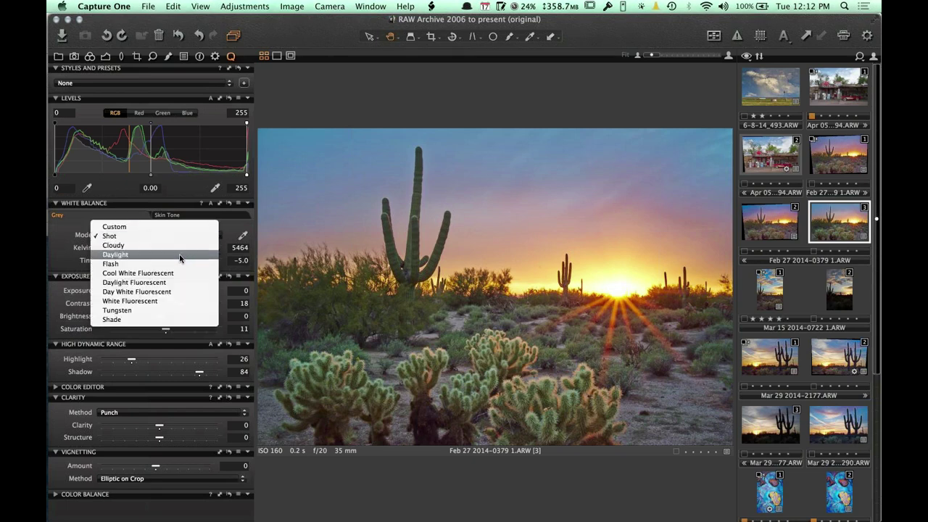
pyautogui.click(180, 255)
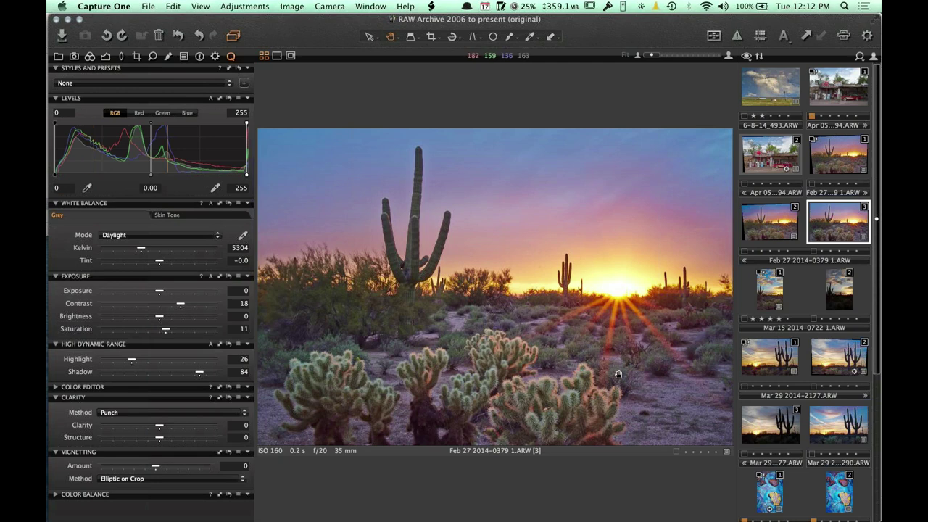
pyautogui.click(166, 234)
pyautogui.click(158, 229)
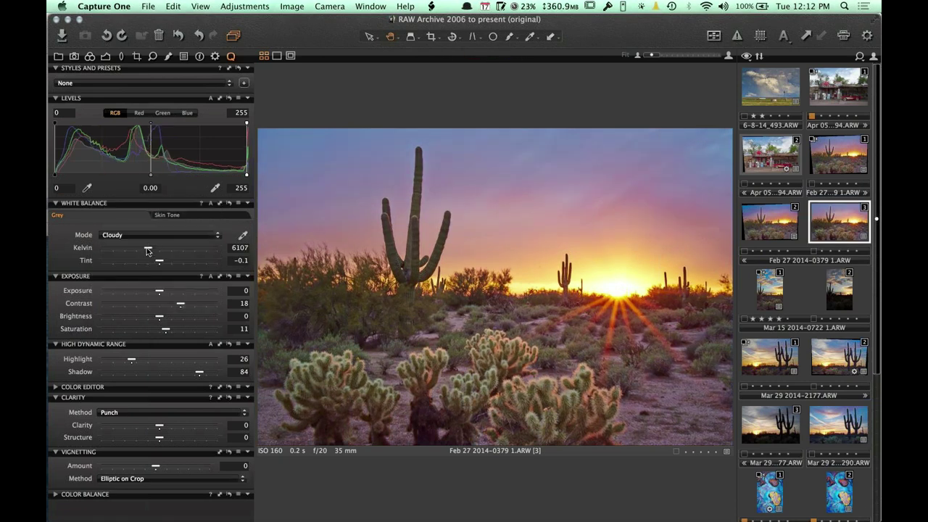
pyautogui.moveTo(149, 248); pyautogui.dragTo(158, 265)
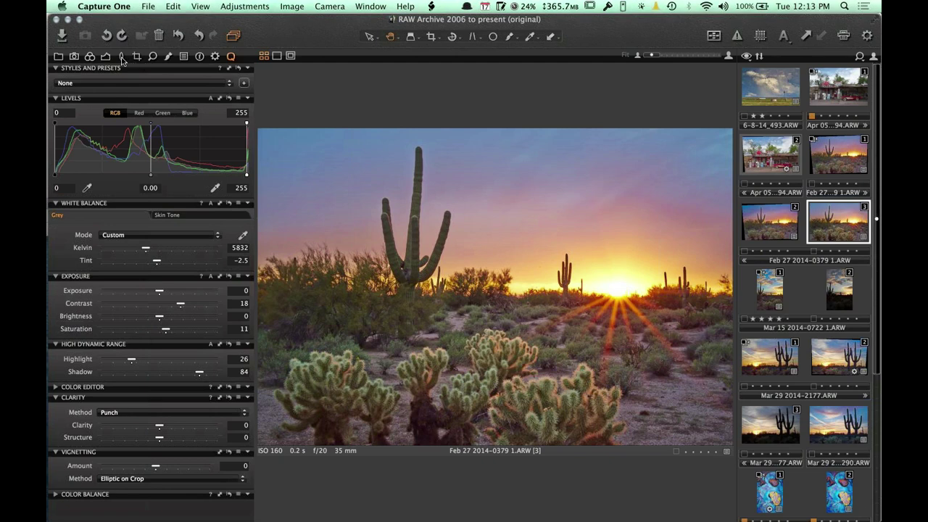
# - Add a local adjustment layer and draw a gradient mask over the desert foreground, fading upward into the sky
pyautogui.click(167, 56)
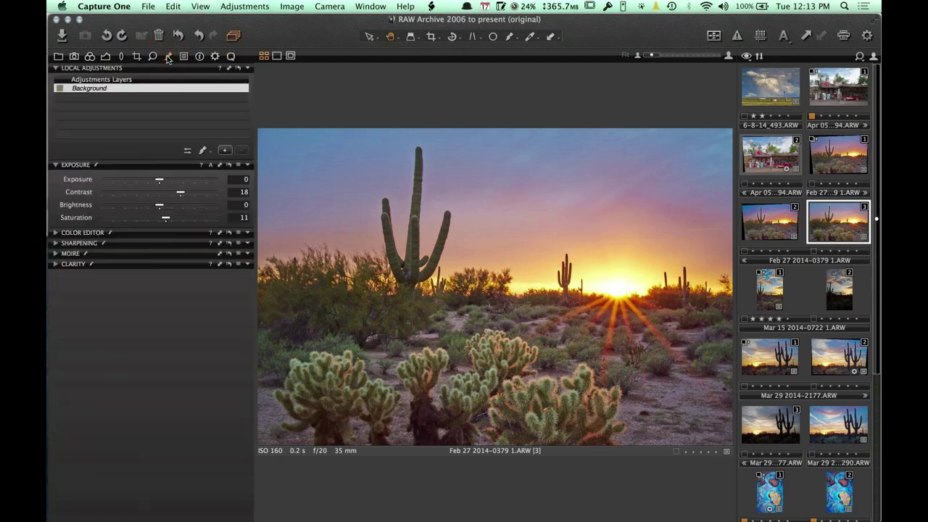
pyautogui.click(224, 150)
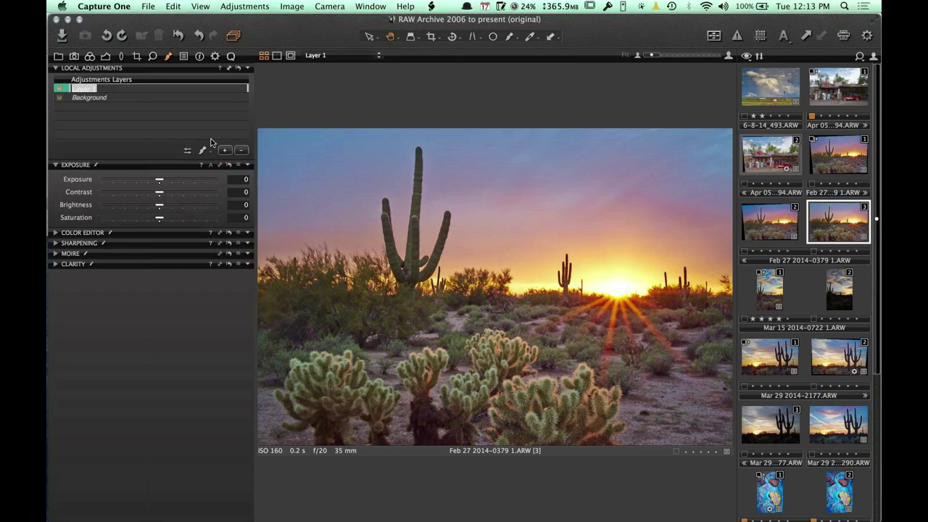
pyautogui.click(177, 113)
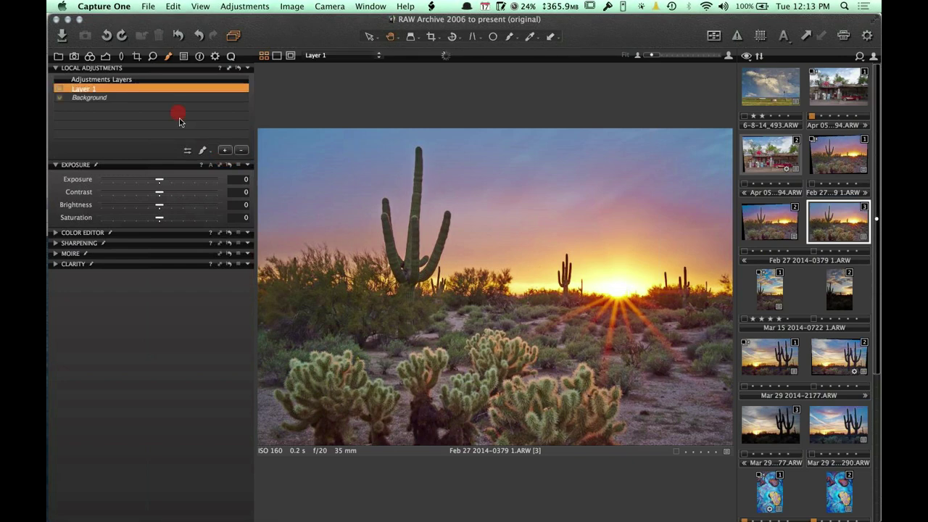
pyautogui.click(510, 38)
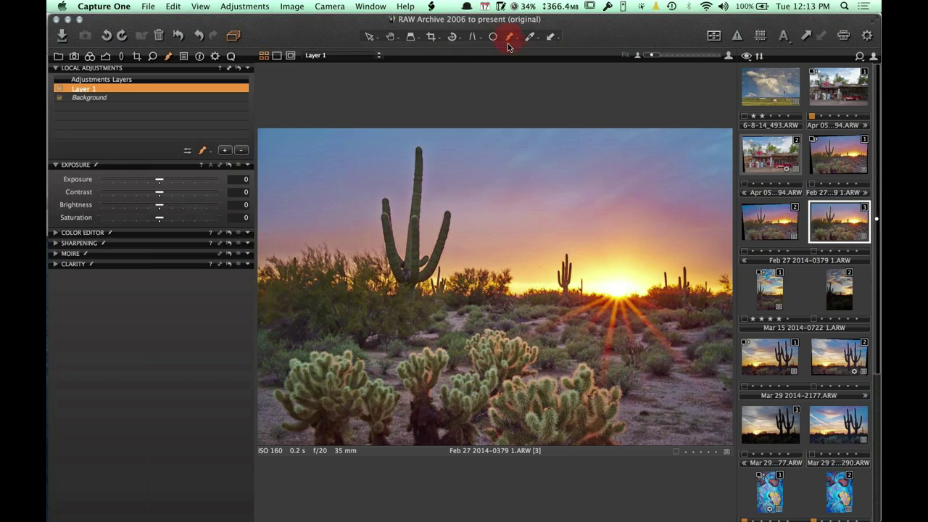
pyautogui.click(510, 38)
pyautogui.click(522, 67)
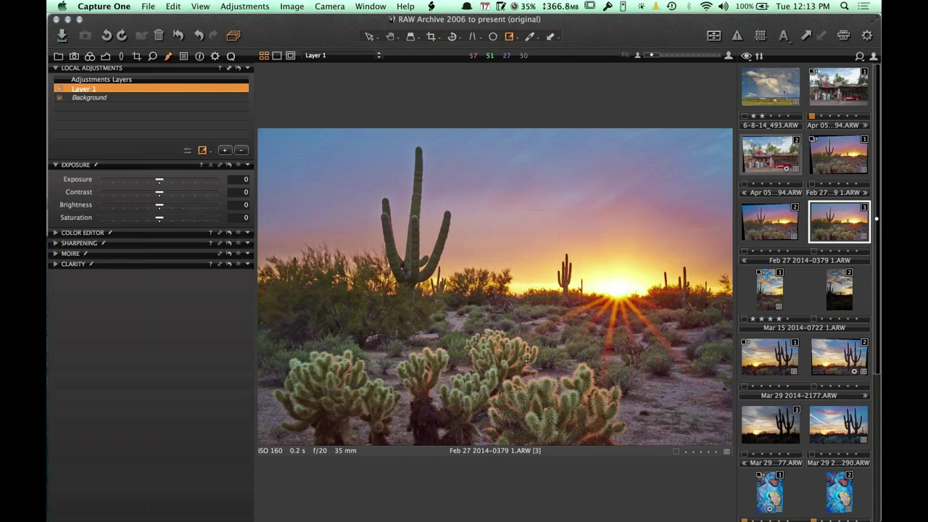
pyautogui.moveTo(525, 366); pyautogui.dragTo(524, 242)
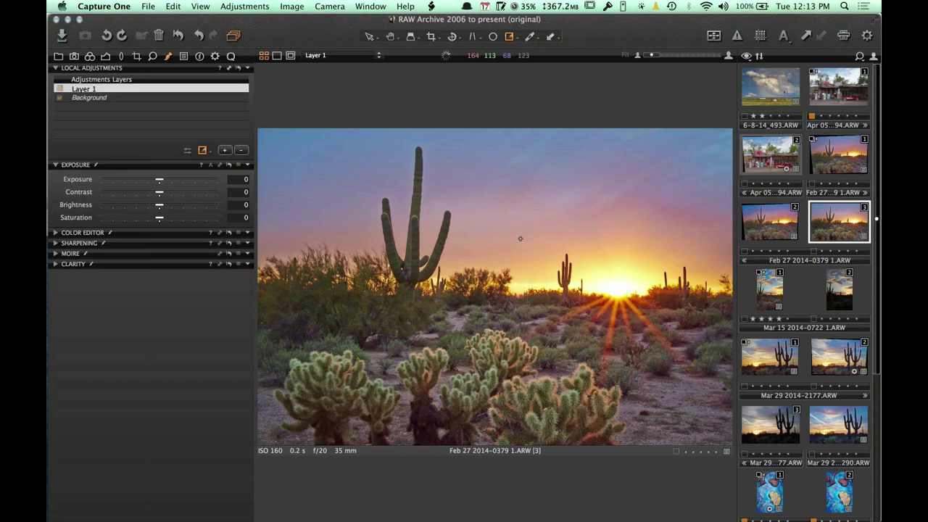
# - Check the gradient mask's coverage by always displaying it, and restore its display to only when drawing
pyautogui.click(509, 40)
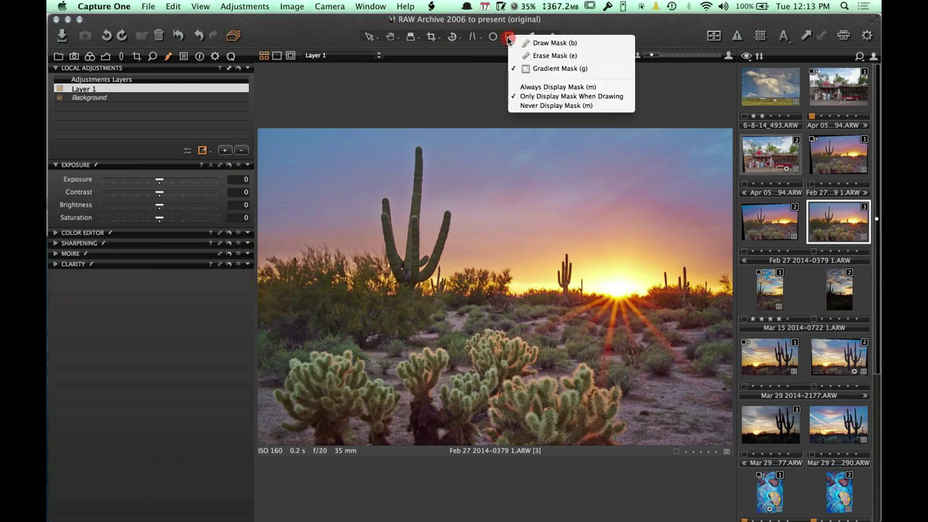
pyautogui.click(514, 85)
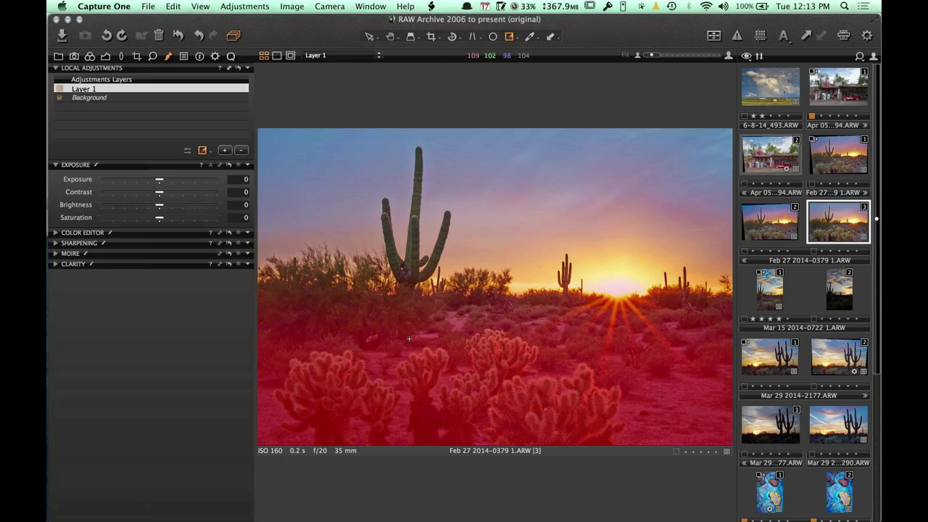
pyautogui.click(511, 40)
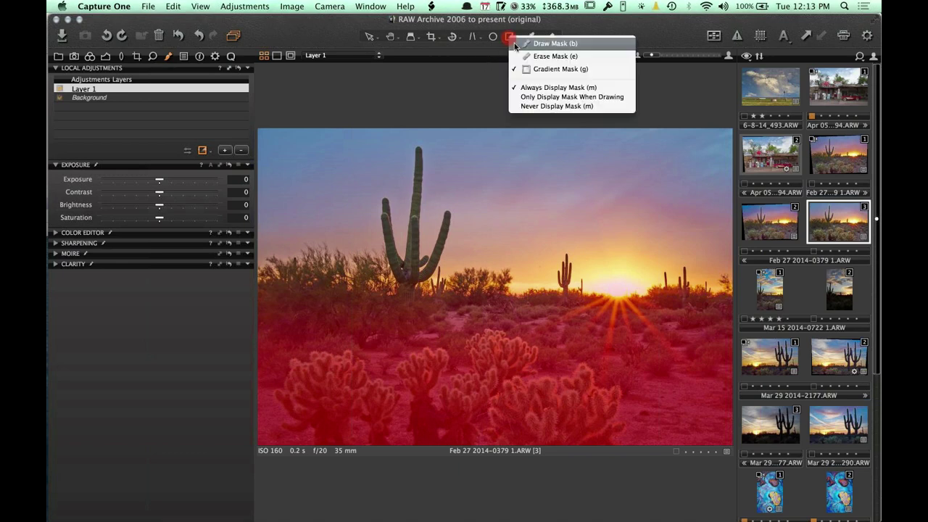
pyautogui.click(529, 96)
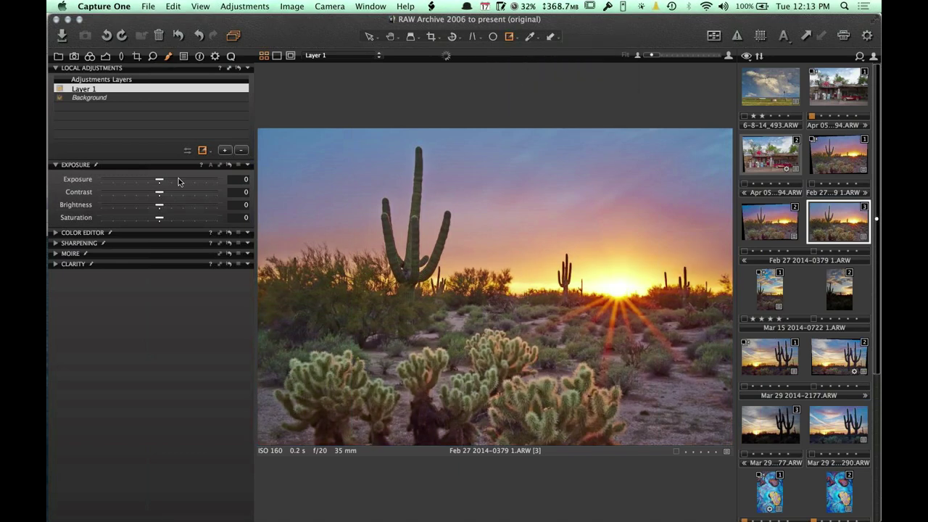
# - Desaturate the foreground's purple cast on the gradient layer by sampling the ground in the advanced Color Editor and widening its color range
pyautogui.click(56, 235)
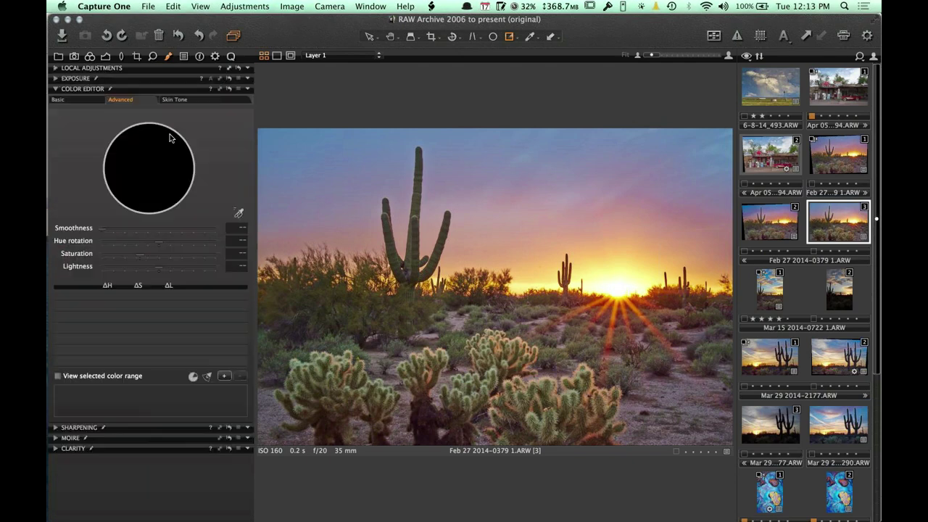
pyautogui.click(237, 216)
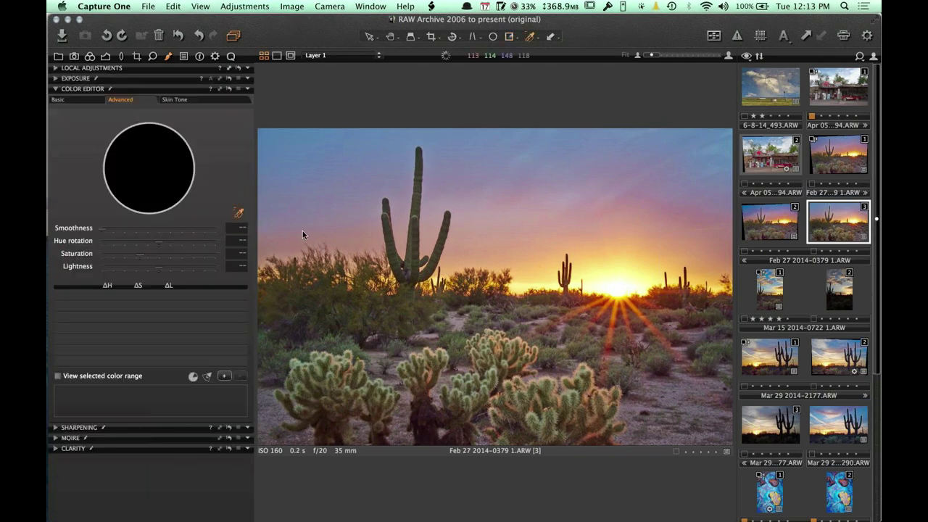
pyautogui.click(668, 398)
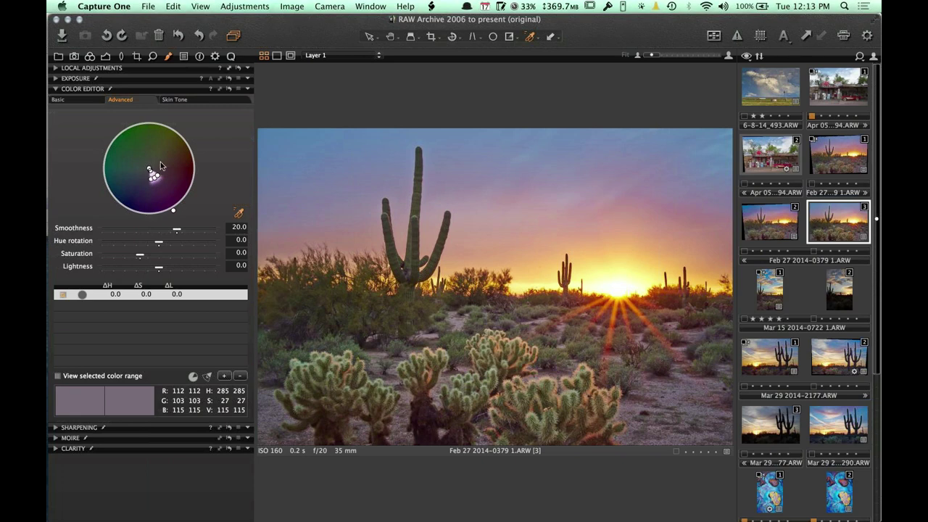
pyautogui.click(58, 377)
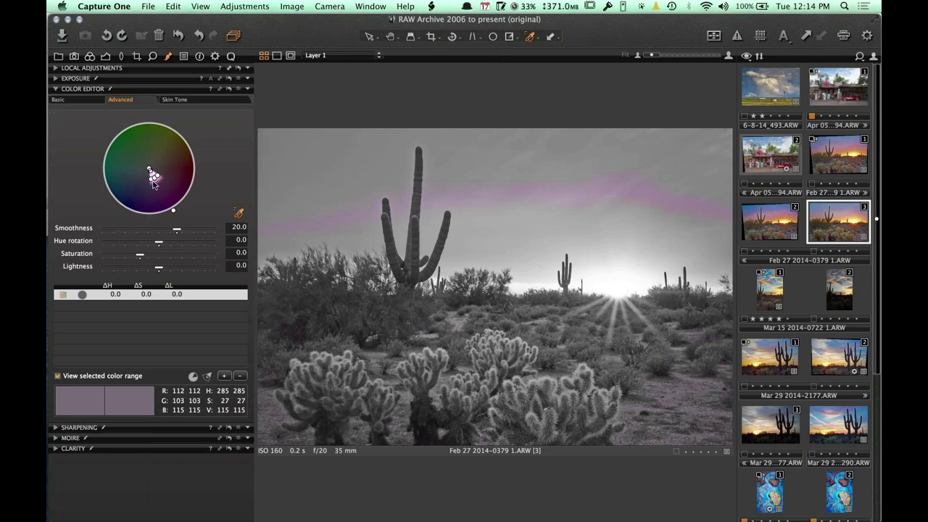
pyautogui.moveTo(154, 178); pyautogui.dragTo(157, 182)
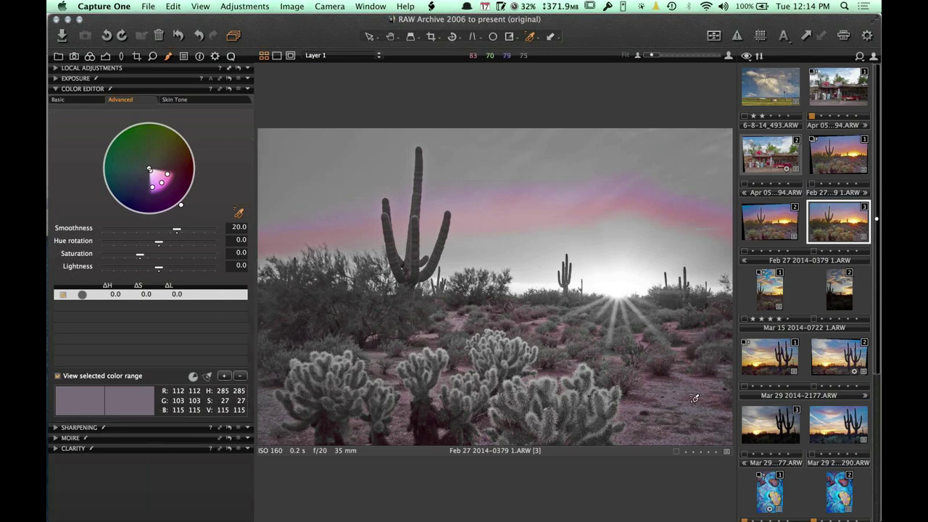
pyautogui.click(57, 376)
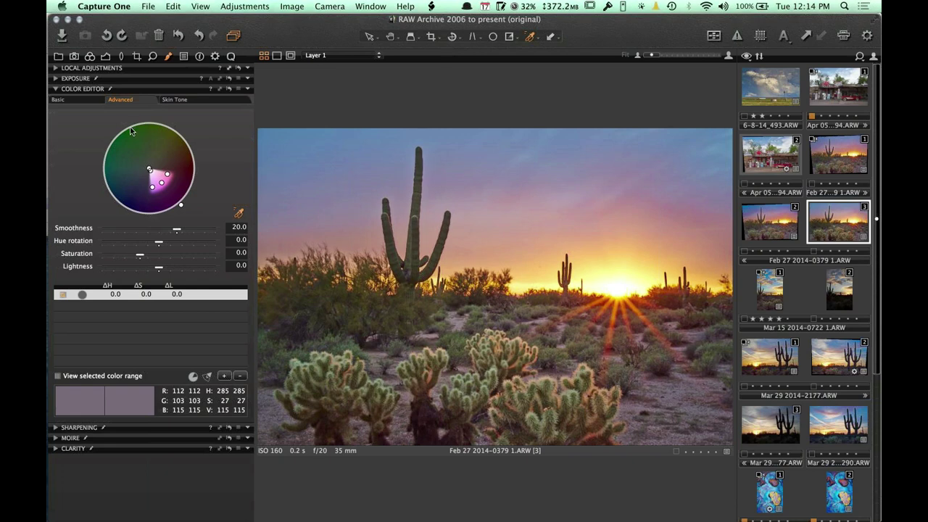
pyautogui.moveTo(141, 259); pyautogui.dragTo(120, 259)
pyautogui.moveTo(120, 257); pyautogui.dragTo(108, 259)
# - Make the Background layer active and sample the sky's blue in the advanced Color Editor
pyautogui.click(231, 57)
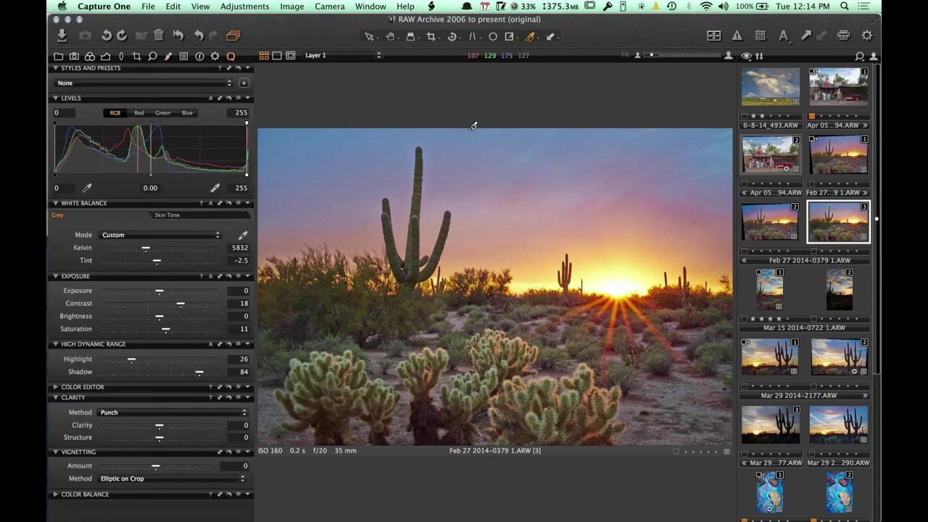
pyautogui.click(55, 387)
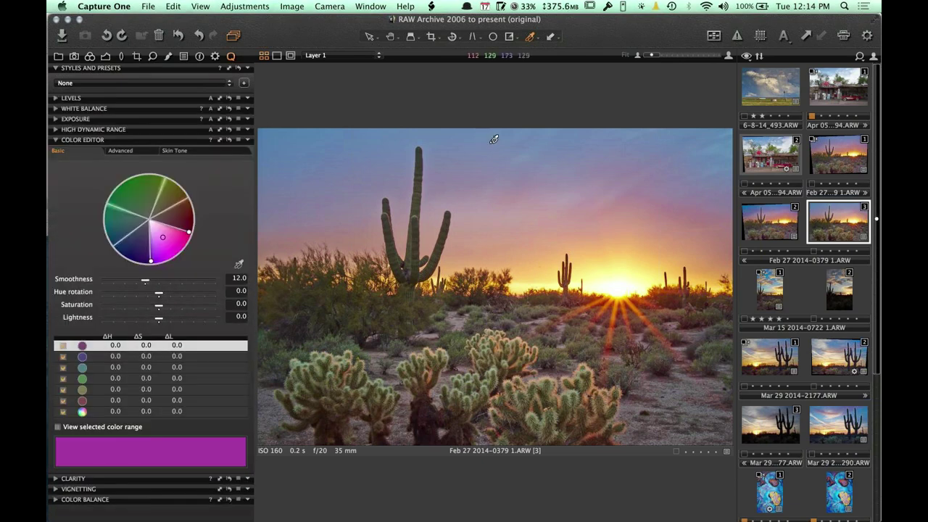
pyautogui.click(133, 154)
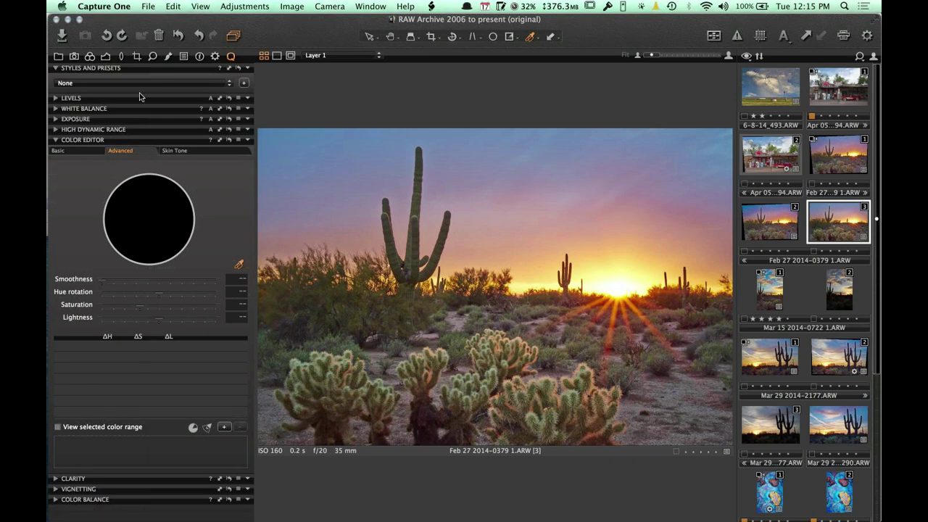
pyautogui.click(169, 56)
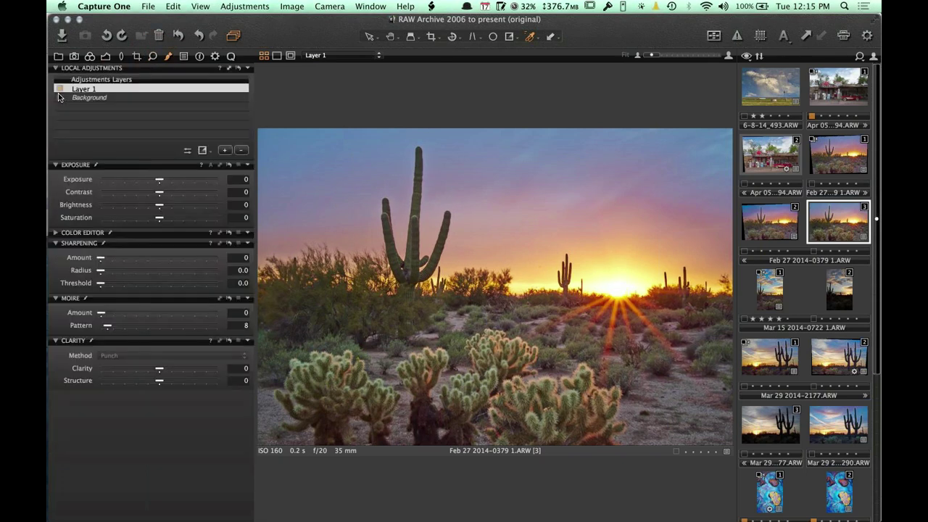
pyautogui.click(112, 102)
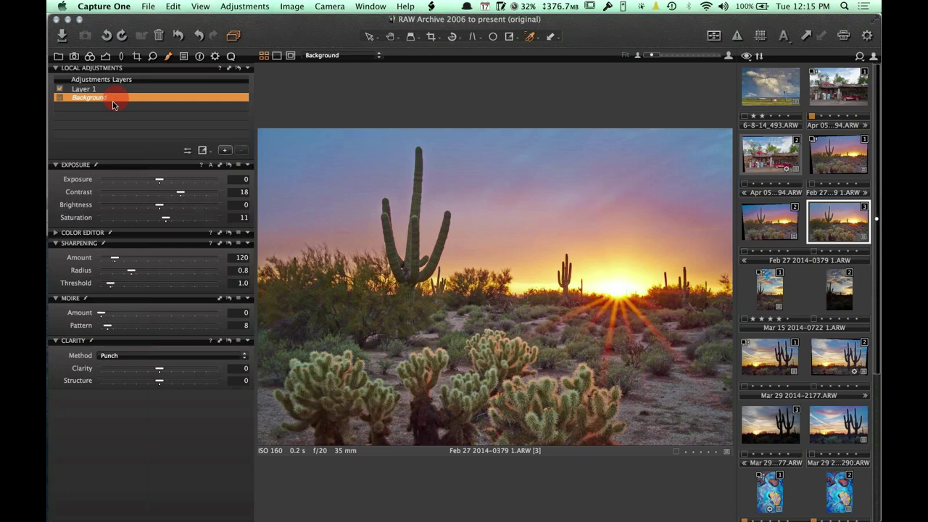
pyautogui.click(230, 56)
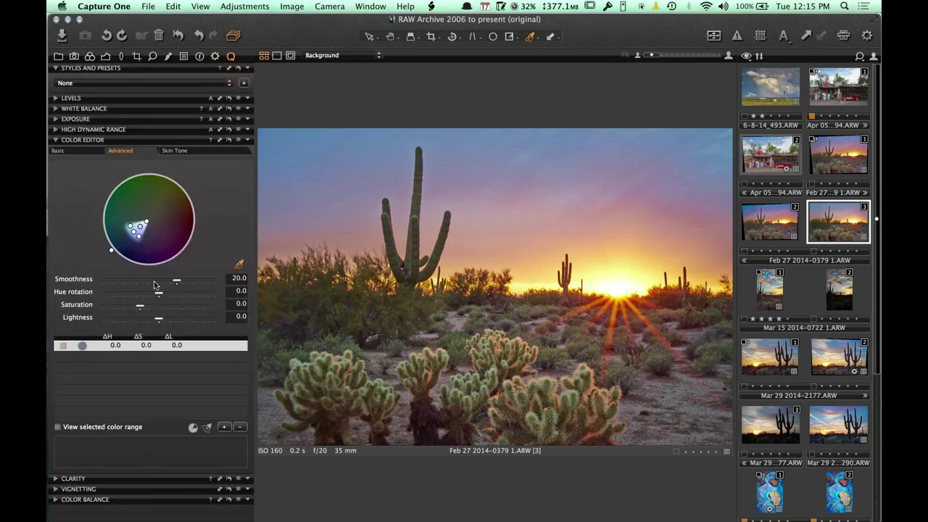
# - Check the selected blue range in the image, and set its saturation to 37.4 and lightness to -8.3
pyautogui.click(58, 427)
pyautogui.click(58, 427)
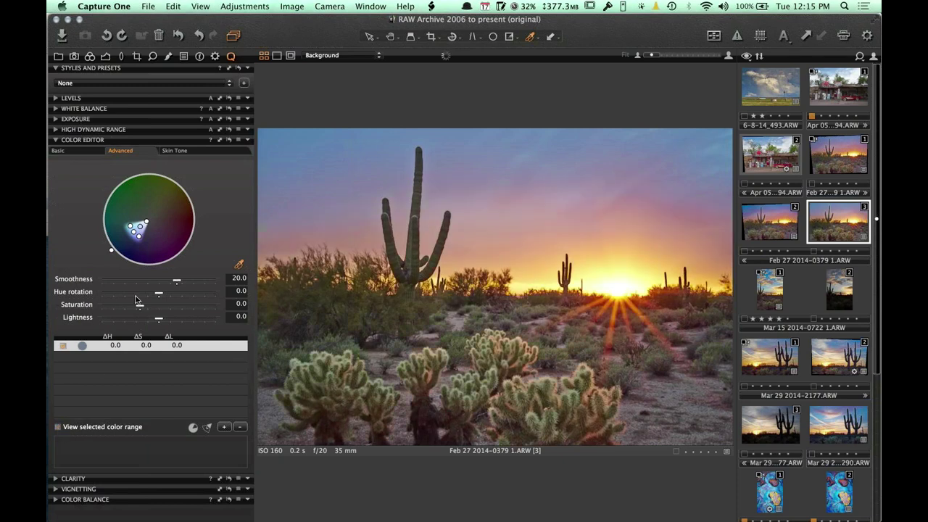
pyautogui.moveTo(140, 305); pyautogui.dragTo(155, 322)
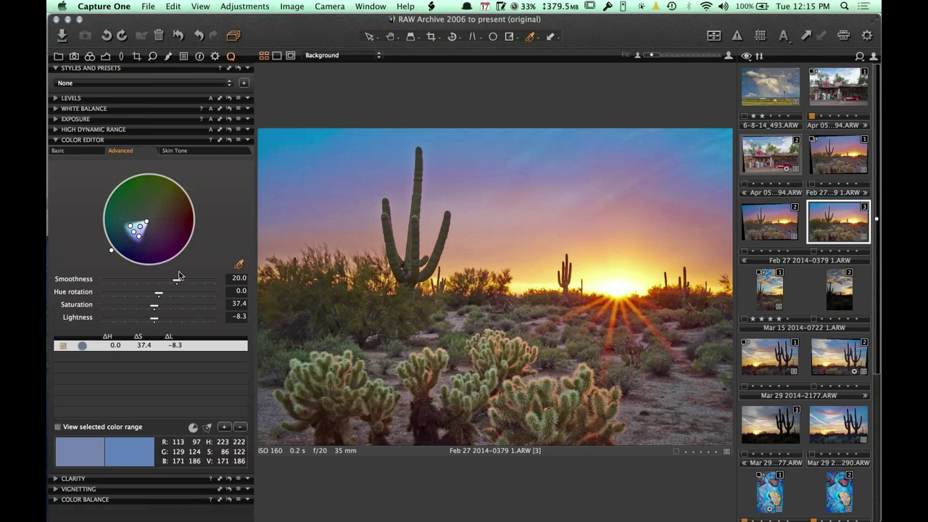
# - Add local contrast to the whole photo using the Punch clarity method with Clarity at 14 and Structure at 20
pyautogui.click(55, 141)
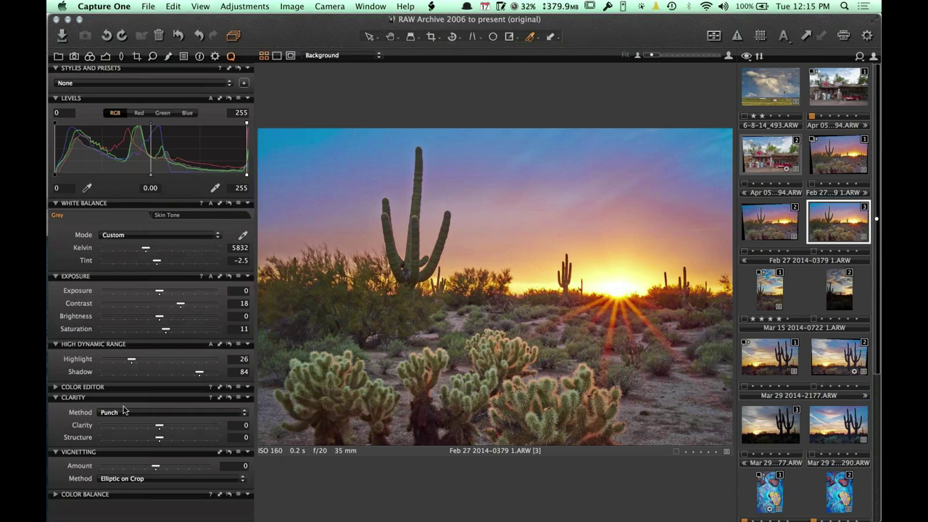
pyautogui.click(166, 414)
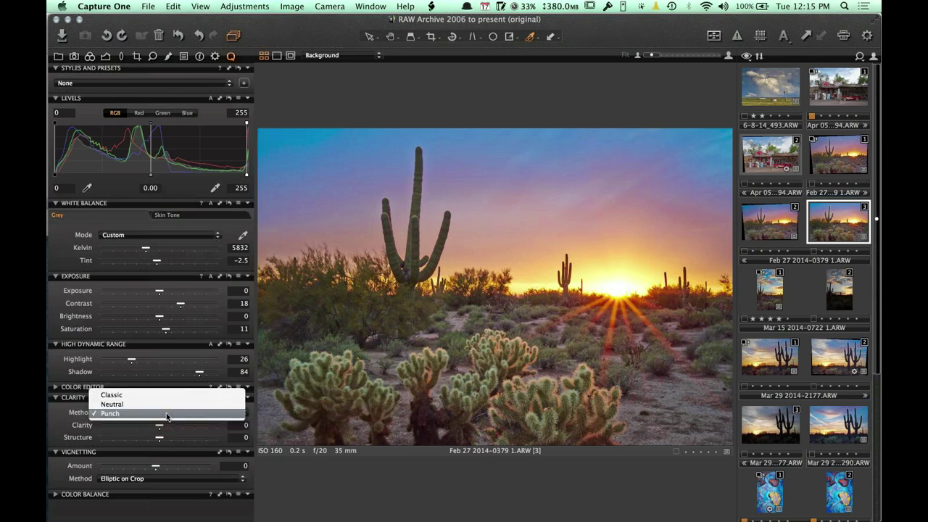
pyautogui.click(166, 415)
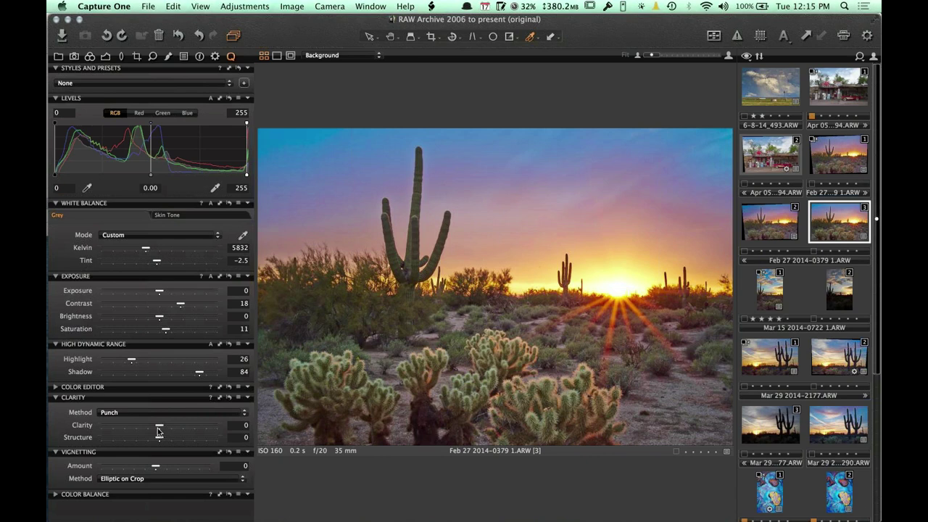
pyautogui.click(158, 427)
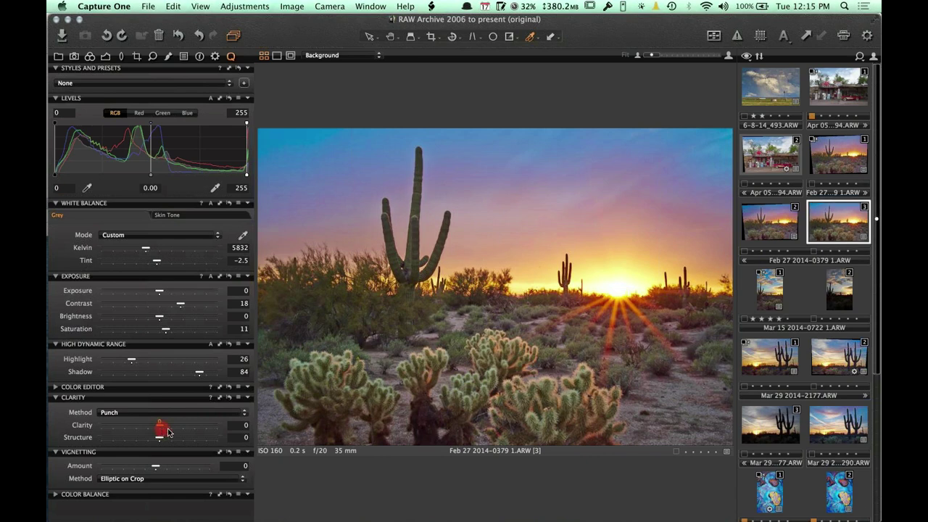
pyautogui.moveTo(159, 427); pyautogui.dragTo(168, 438)
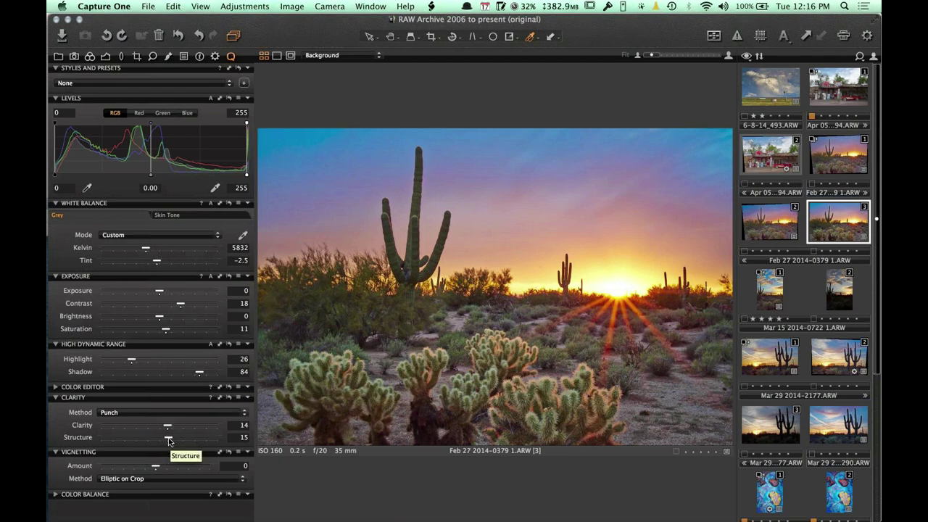
pyautogui.moveTo(168, 439); pyautogui.dragTo(171, 438)
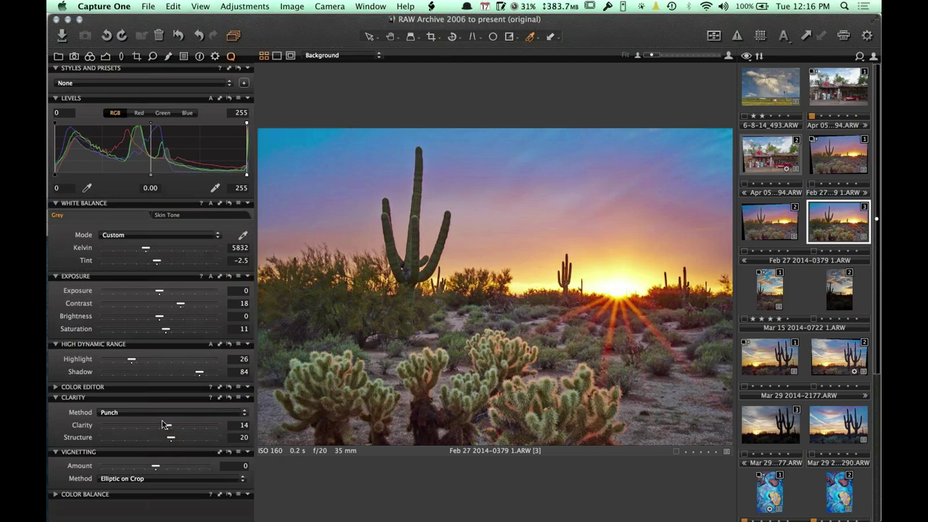
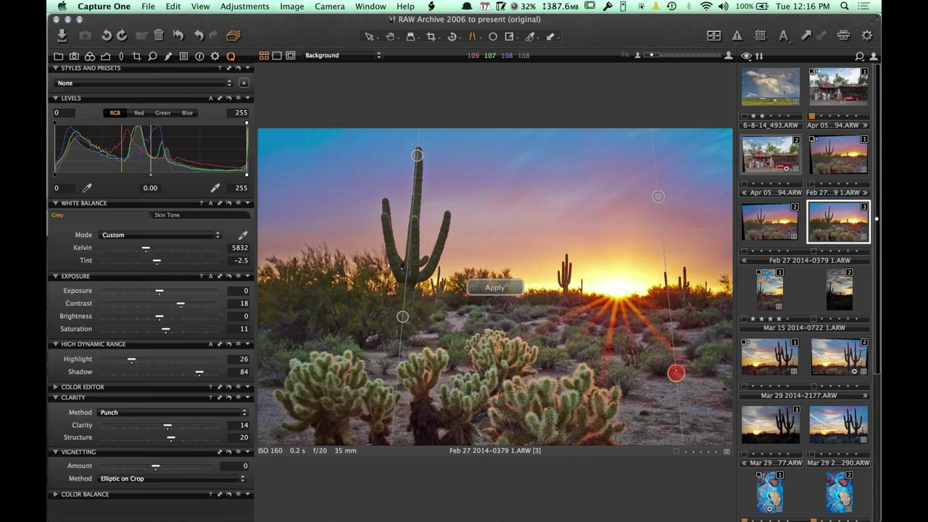
# - Apply the vertical keystone correction aligned along the tall saguaro, and set the rotation angle to -3.15
pyautogui.click(495, 289)
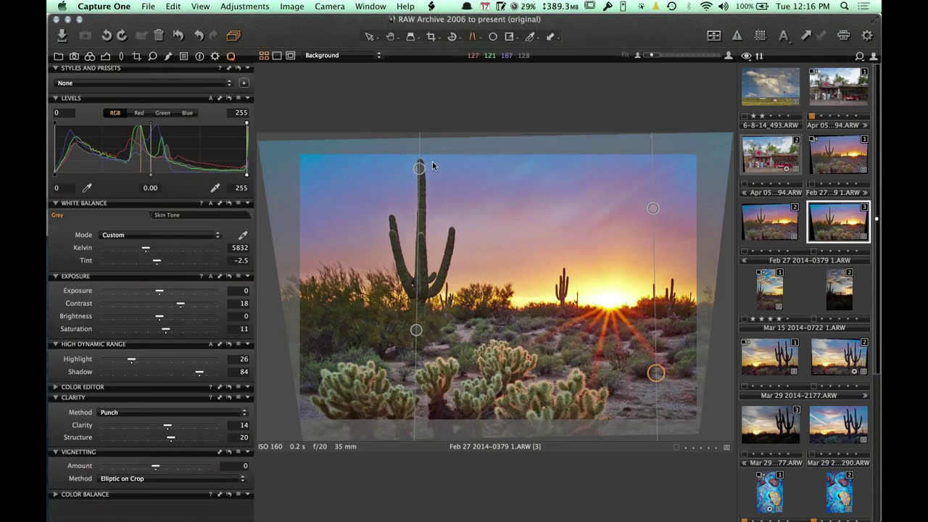
pyautogui.click(137, 56)
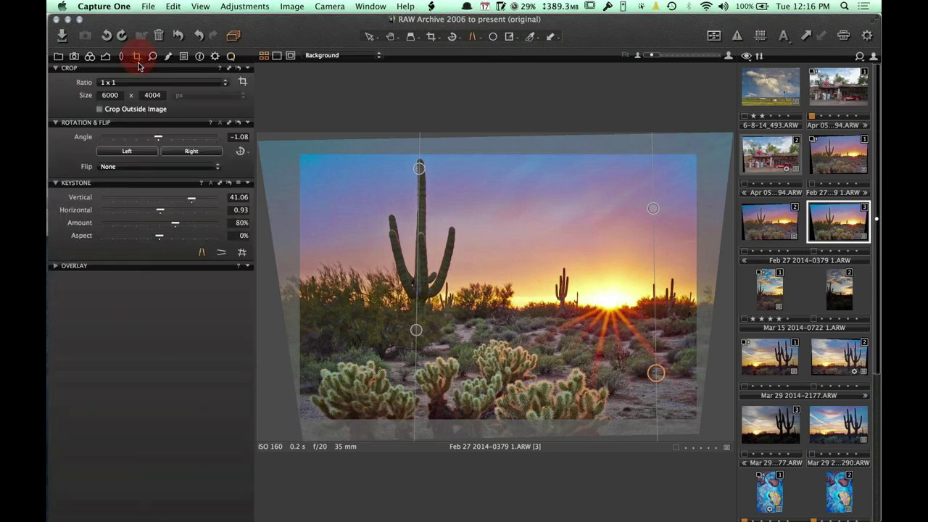
pyautogui.click(159, 138)
pyautogui.moveTo(159, 138); pyautogui.dragTo(155, 140)
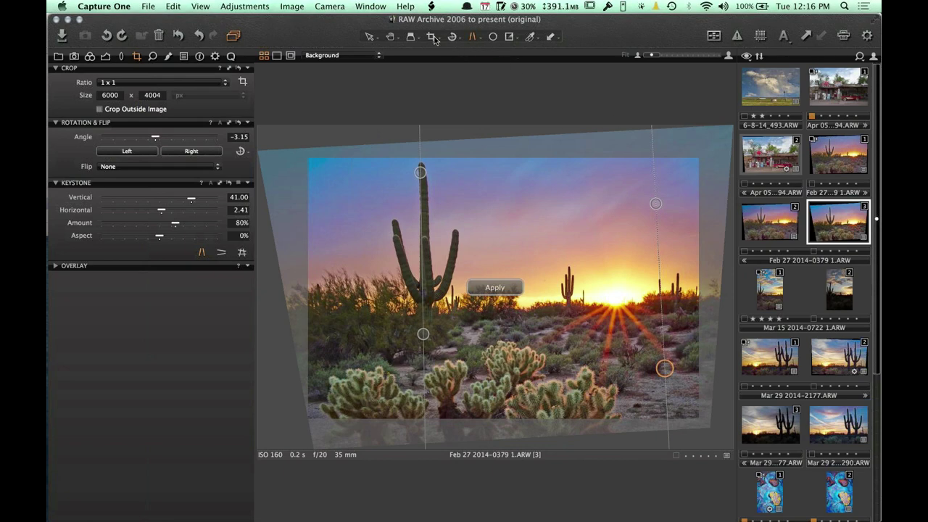
# - Try to recrop the photo with the 1x1 ratio around the tall saguaro and foreground cacti
pyautogui.click(431, 37)
pyautogui.click(696, 273)
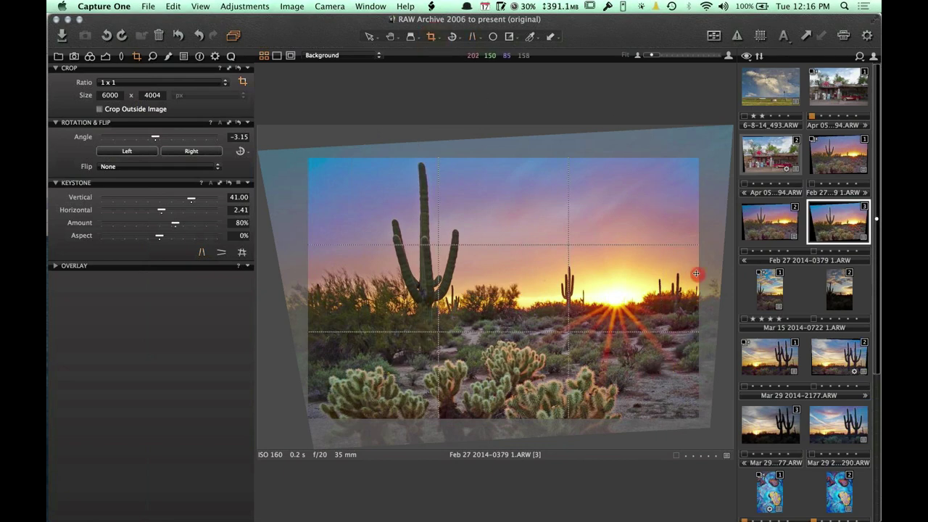
pyautogui.moveTo(696, 274); pyautogui.dragTo(698, 273)
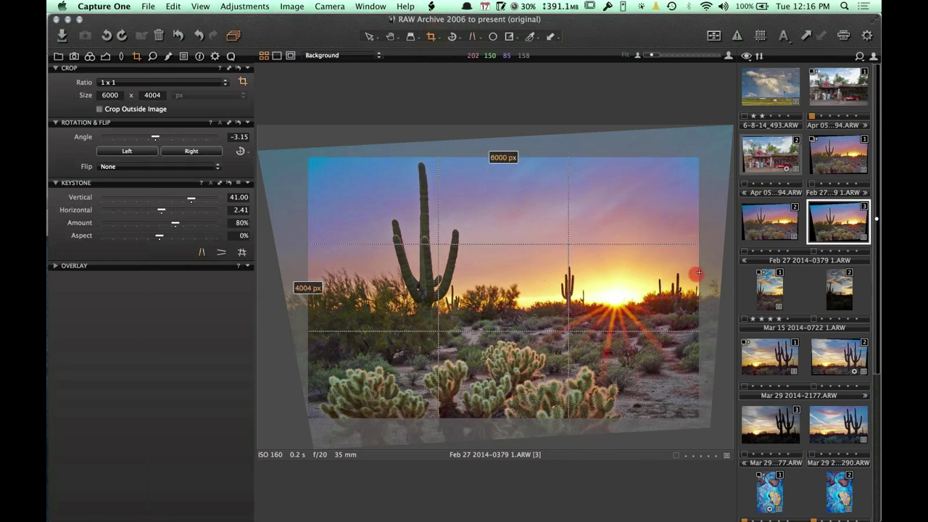
pyautogui.click(697, 268)
pyautogui.moveTo(326, 158); pyautogui.dragTo(689, 428)
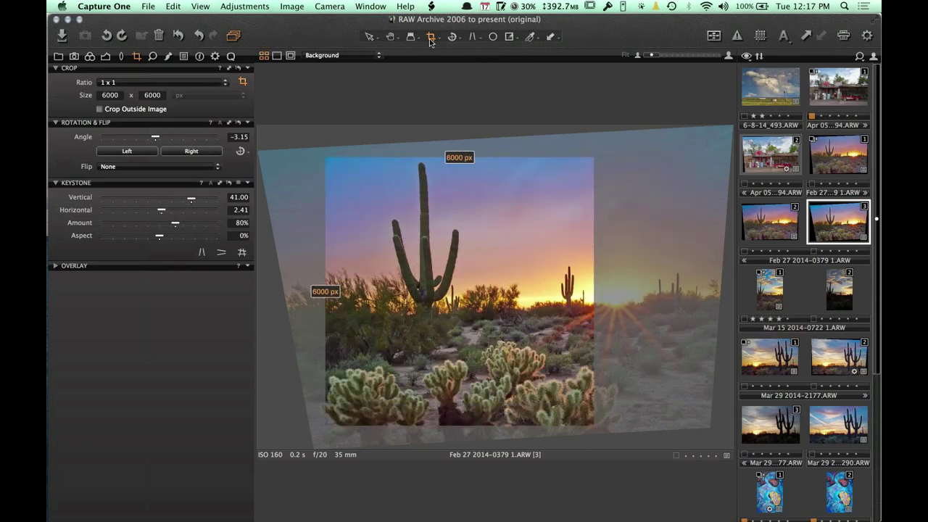
# - Switch the crop ratio to Unconstrained and adjust all four edges to about 6000 x 4253 px, excluding the slanted keystone borders
pyautogui.click(431, 38)
pyautogui.click(453, 68)
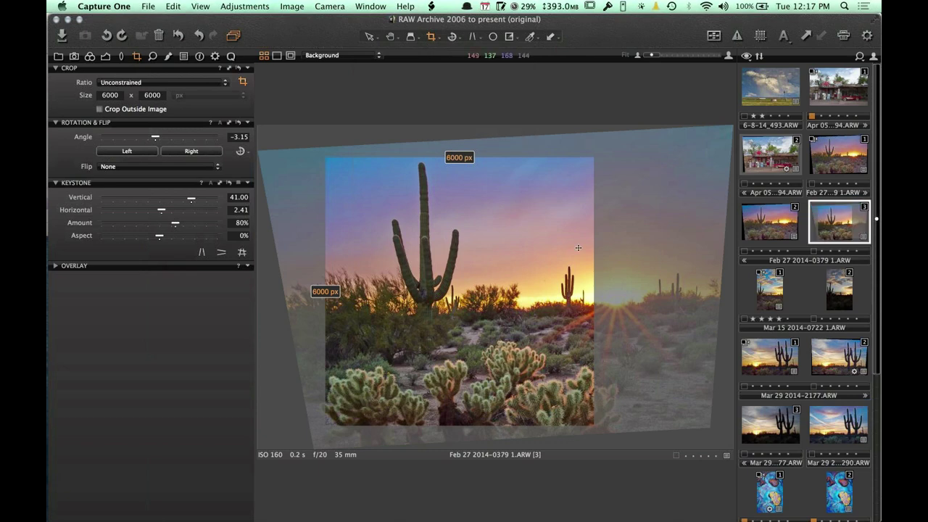
pyautogui.moveTo(594, 258); pyautogui.dragTo(714, 257)
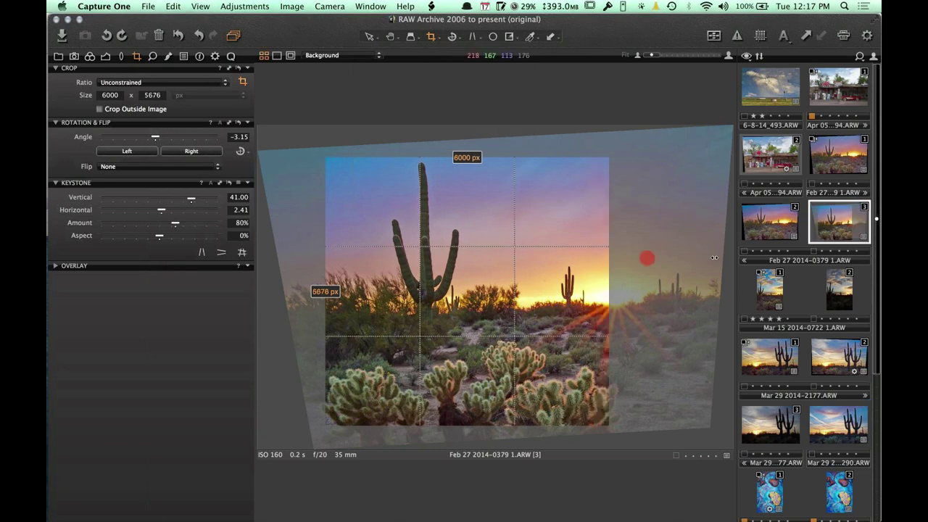
pyautogui.moveTo(446, 155); pyautogui.dragTo(445, 145)
pyautogui.moveTo(322, 290); pyautogui.dragTo(295, 292)
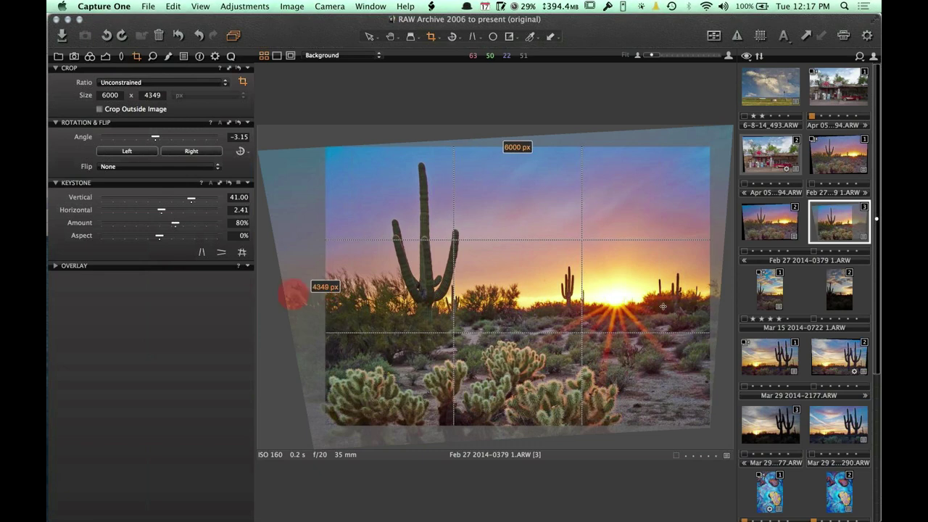
pyautogui.moveTo(589, 424); pyautogui.dragTo(590, 421)
pyautogui.moveTo(709, 289); pyautogui.dragTo(689, 288)
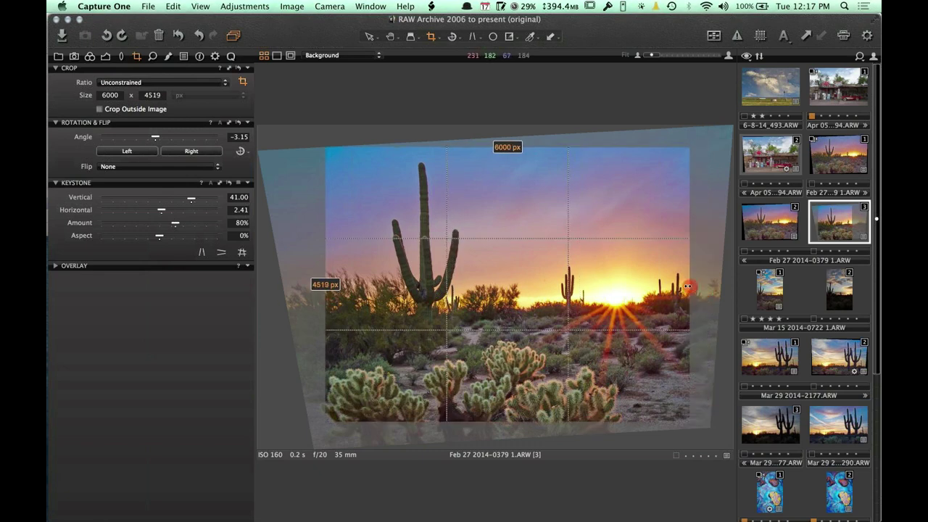
pyautogui.moveTo(326, 257); pyautogui.dragTo(323, 258)
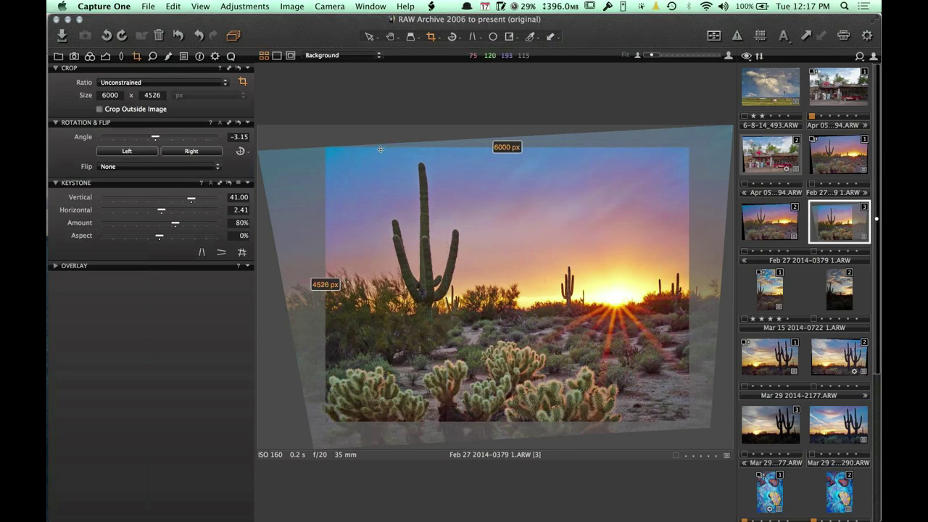
pyautogui.moveTo(381, 149); pyautogui.dragTo(381, 152)
pyautogui.moveTo(327, 253); pyautogui.dragTo(310, 254)
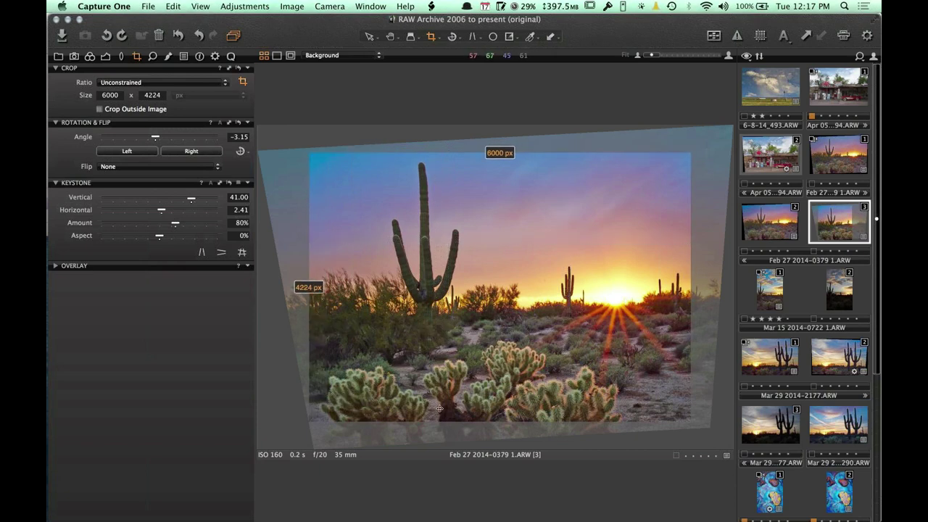
pyautogui.moveTo(459, 421); pyautogui.dragTo(460, 426)
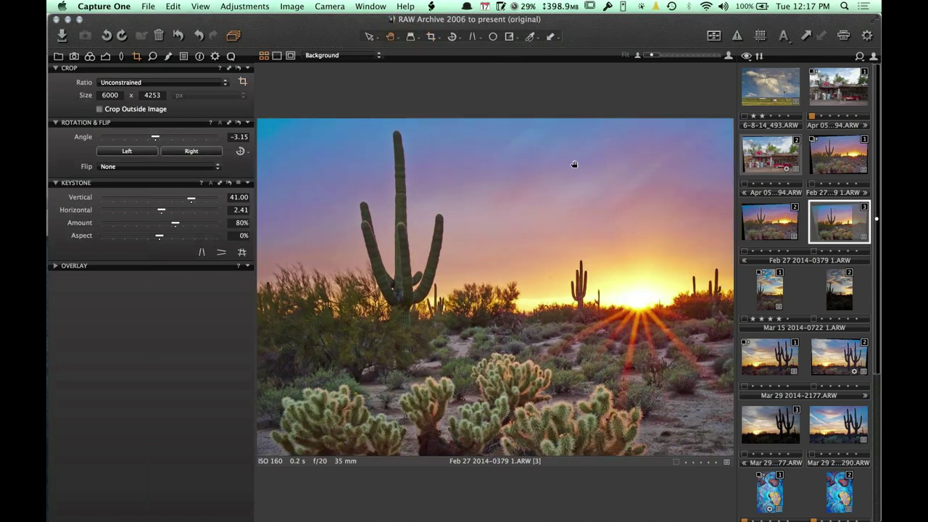
# - Inspect the photo at 100% and remove the dust spot in the orange sky beside the small saguaro
pyautogui.click(727, 57)
pyautogui.click(638, 142)
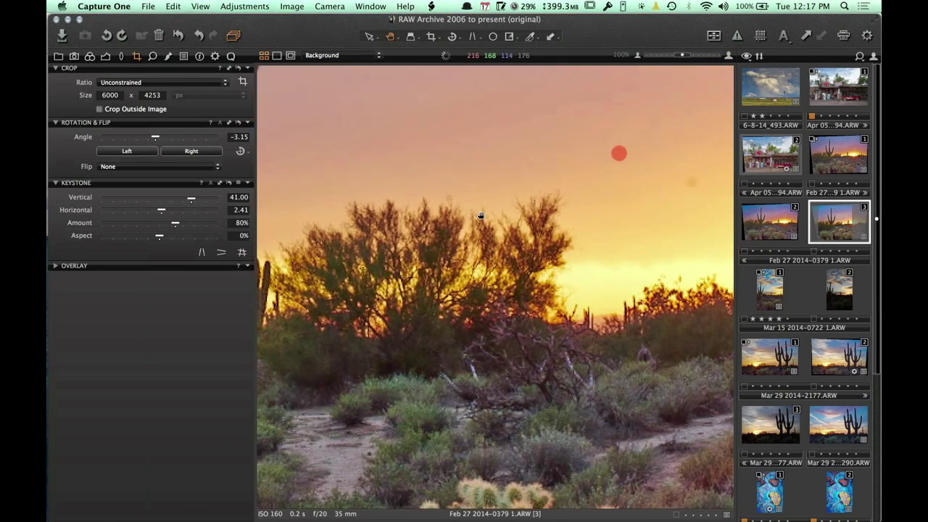
pyautogui.moveTo(480, 215); pyautogui.dragTo(449, 182)
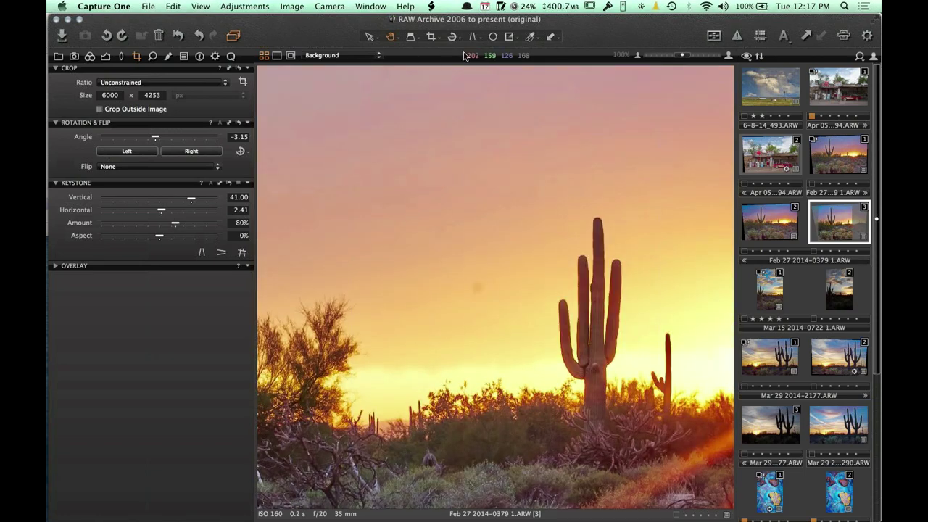
pyautogui.click(494, 37)
pyautogui.click(478, 289)
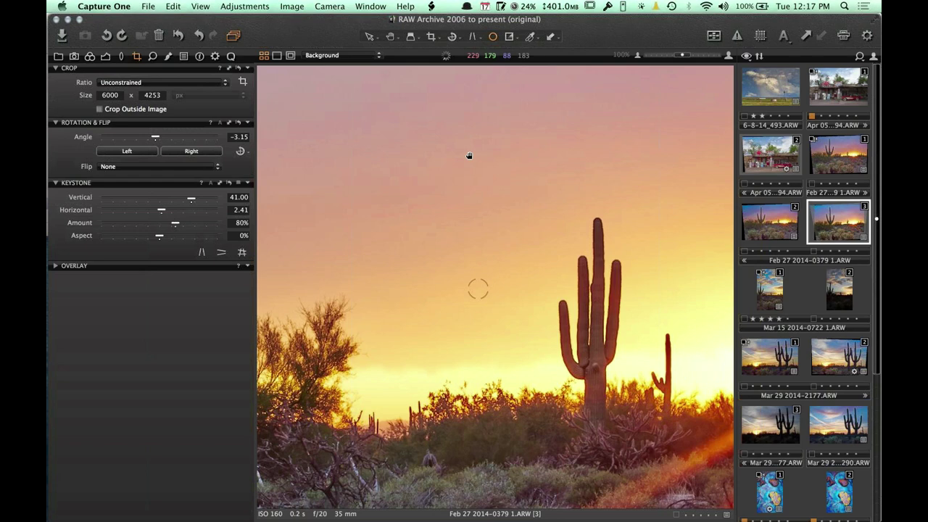
# - Remove the remaining dust spots across the upper sky with the spot removal tool, and return to the full-image view
pyautogui.press('space')
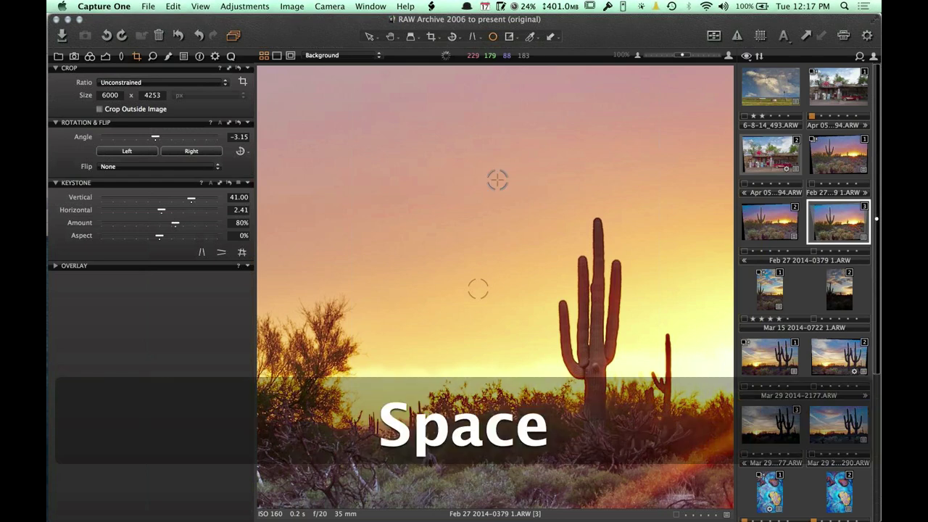
pyautogui.scroll(3, 497, 180)
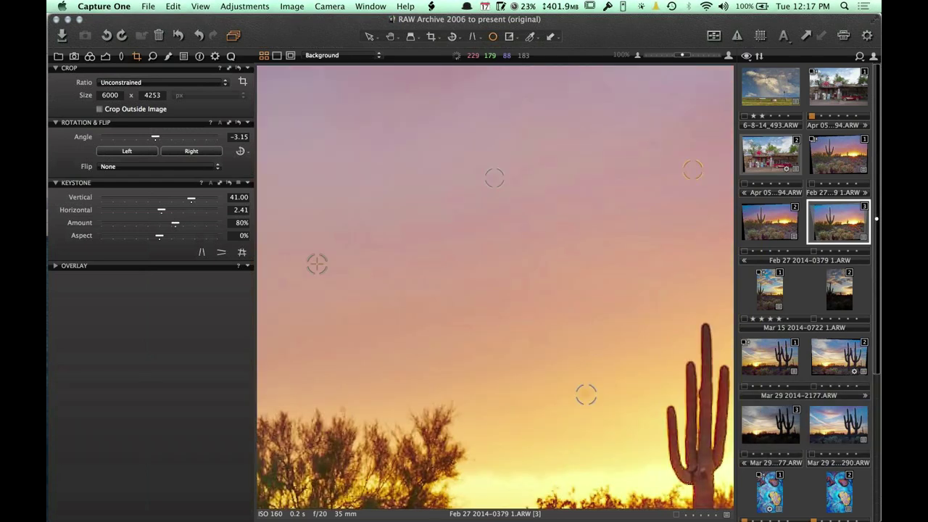
pyautogui.press('space')
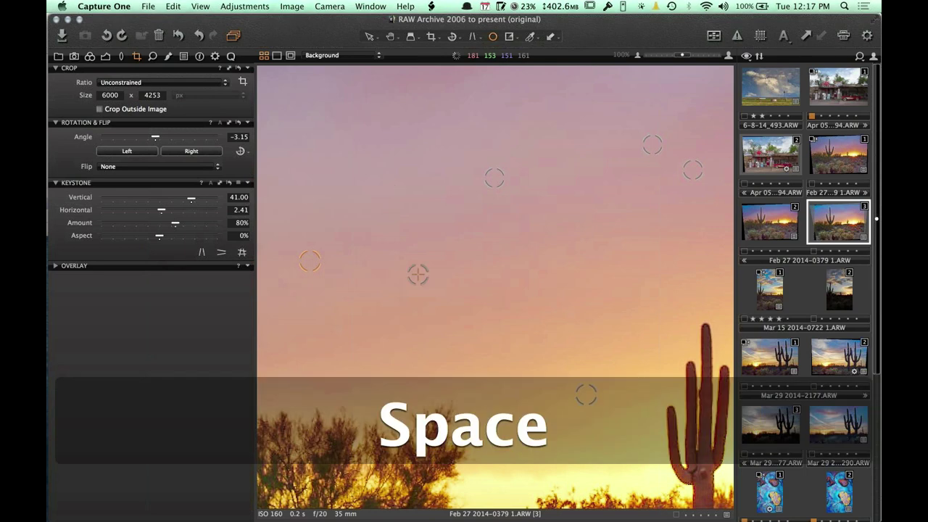
pyautogui.press('space')
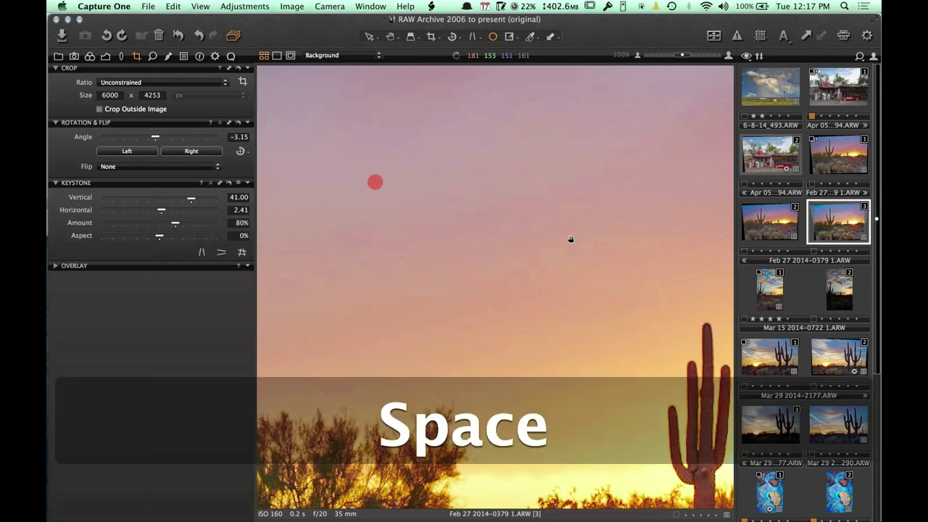
pyautogui.moveTo(571, 239); pyautogui.dragTo(551, 182)
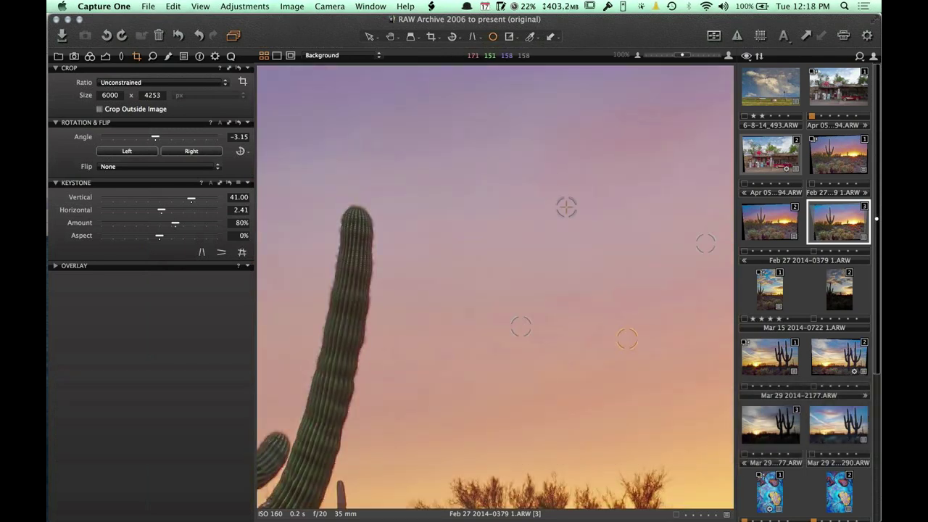
pyautogui.click(390, 36)
pyautogui.click(637, 57)
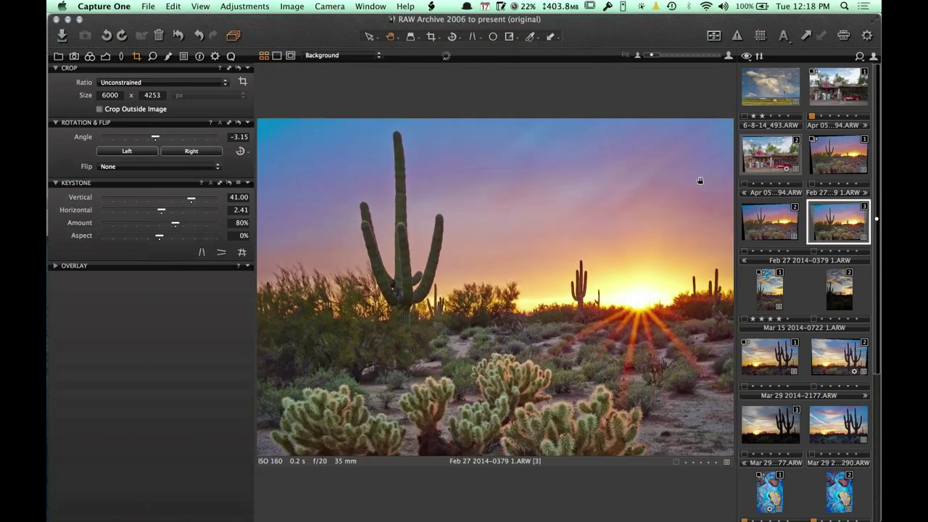
pyautogui.click(290, 7)
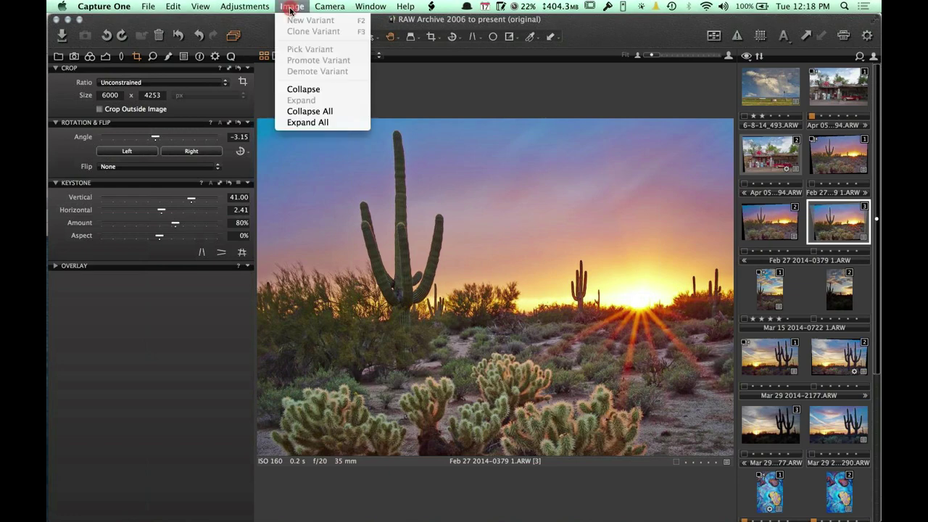
pyautogui.click(792, 198)
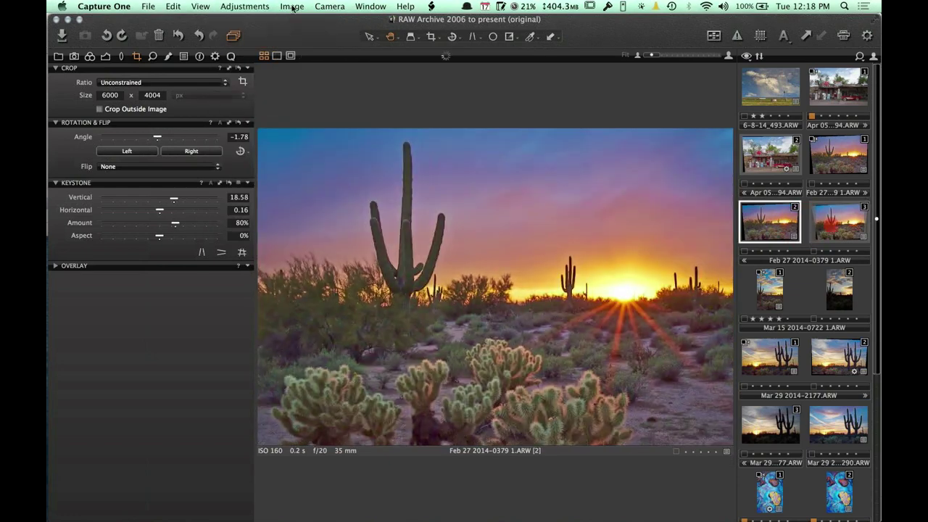
pyautogui.click(293, 7)
pyautogui.click(300, 22)
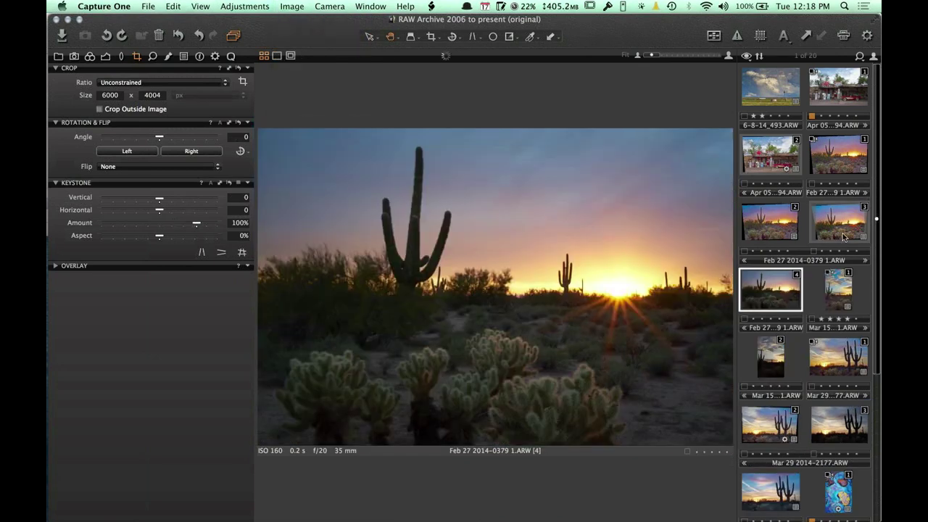
# - Reselect the edited third variant of the desert photo and open the process recipes for its output
pyautogui.click(840, 226)
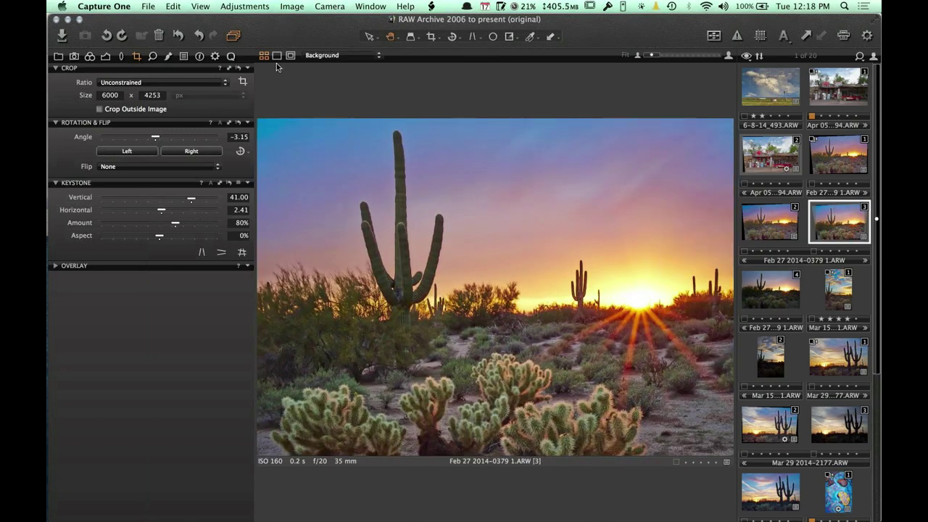
pyautogui.click(230, 58)
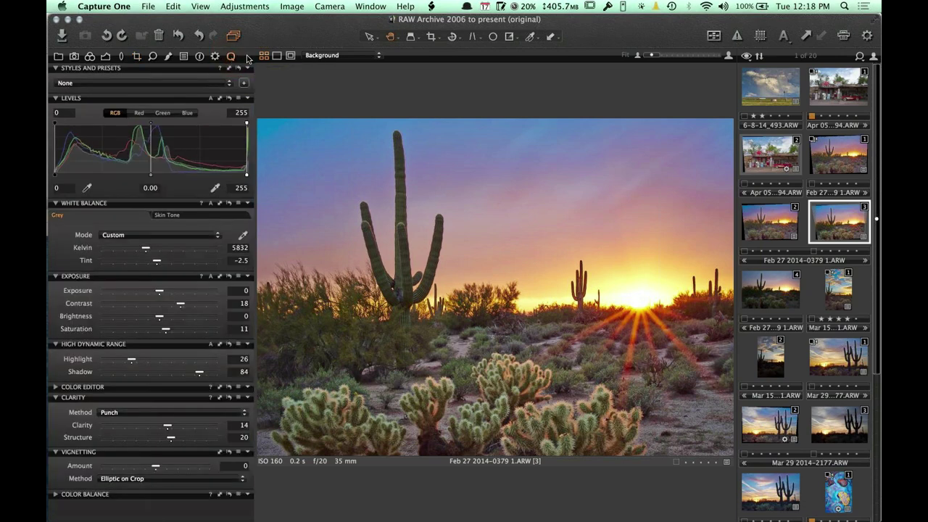
pyautogui.click(214, 57)
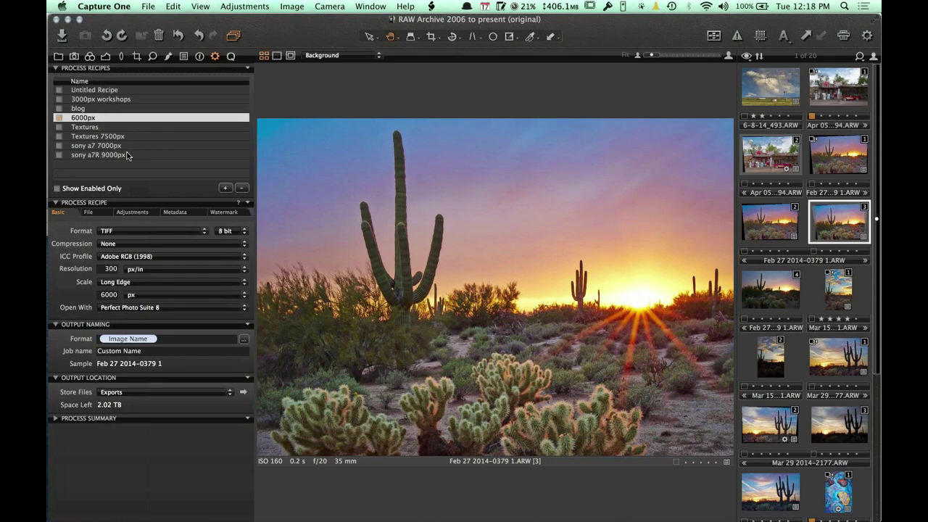
# - Review the sony a7R 9000px process recipe and check the photo's pixel dimensions in its metadata
pyautogui.click(59, 128)
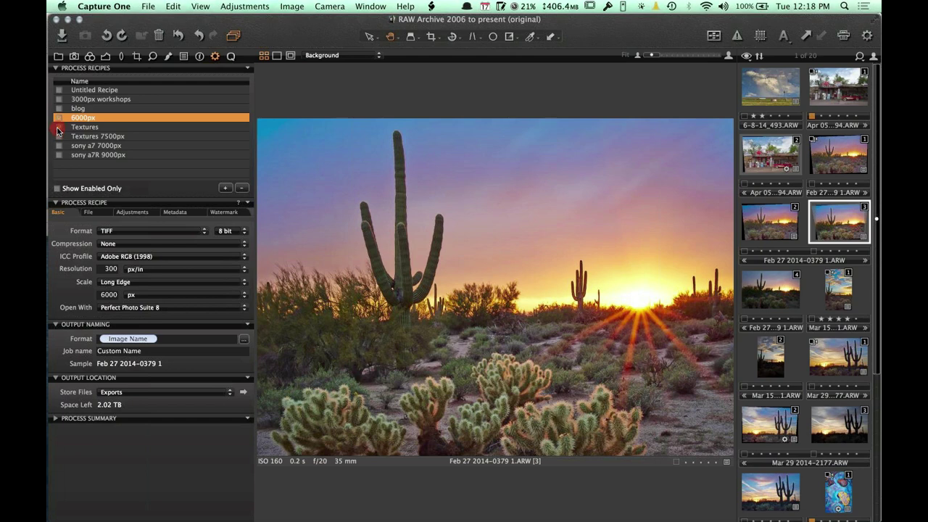
pyautogui.click(107, 156)
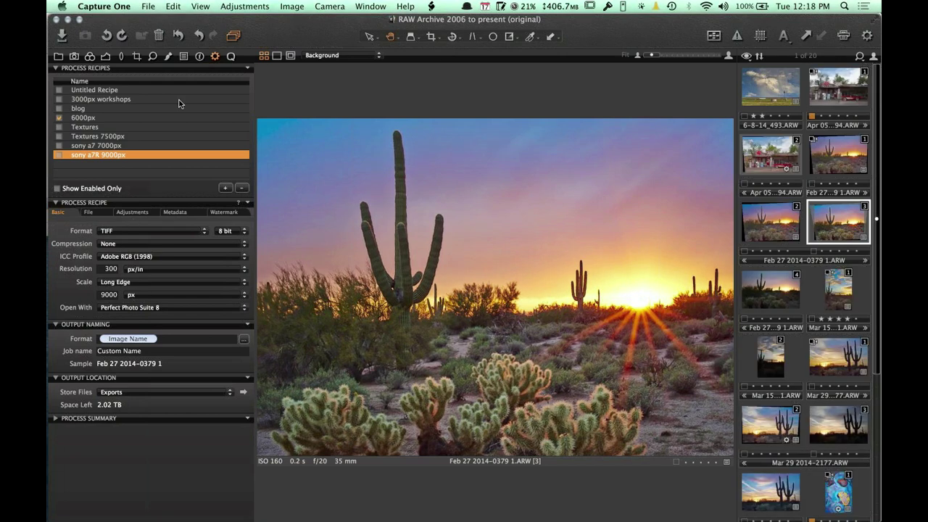
pyautogui.click(200, 57)
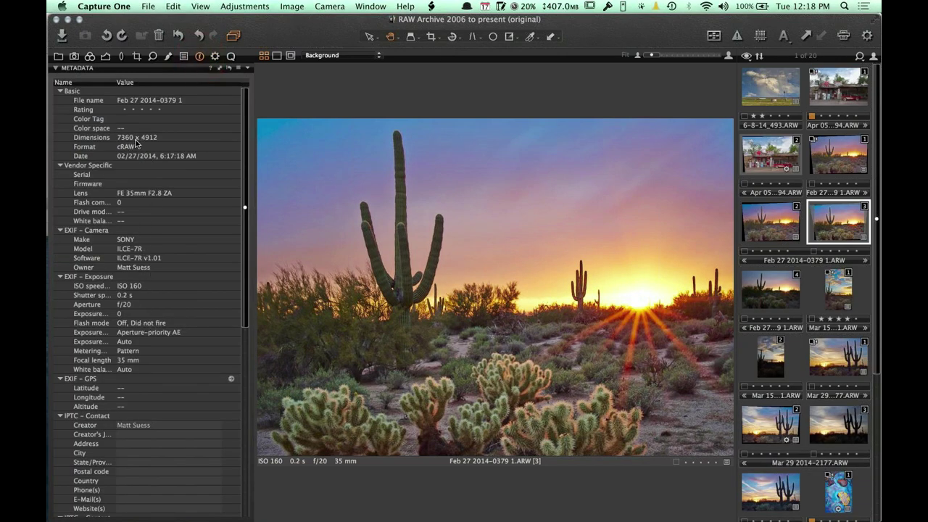
pyautogui.click(215, 56)
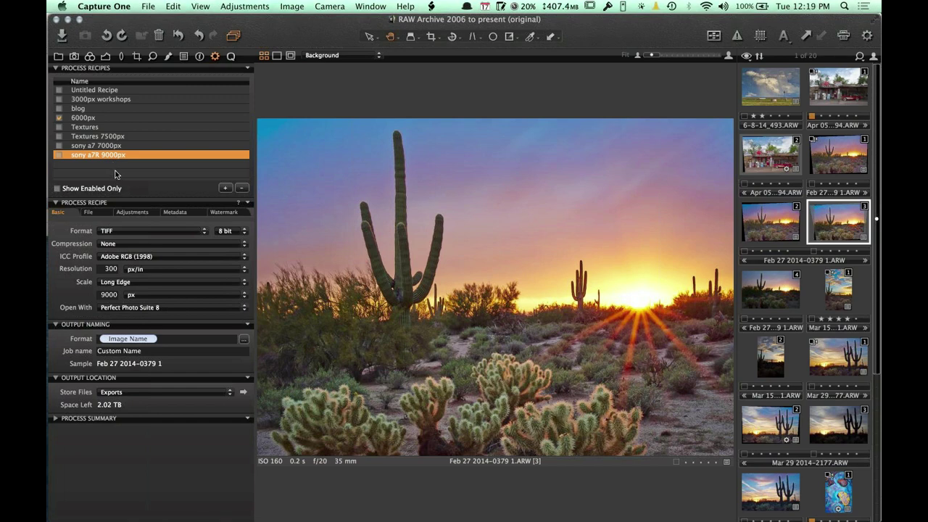
# - Select the 6000px recipe, expand its process summary, and process the desert photo as an 8-bit TIFF
pyautogui.click(97, 119)
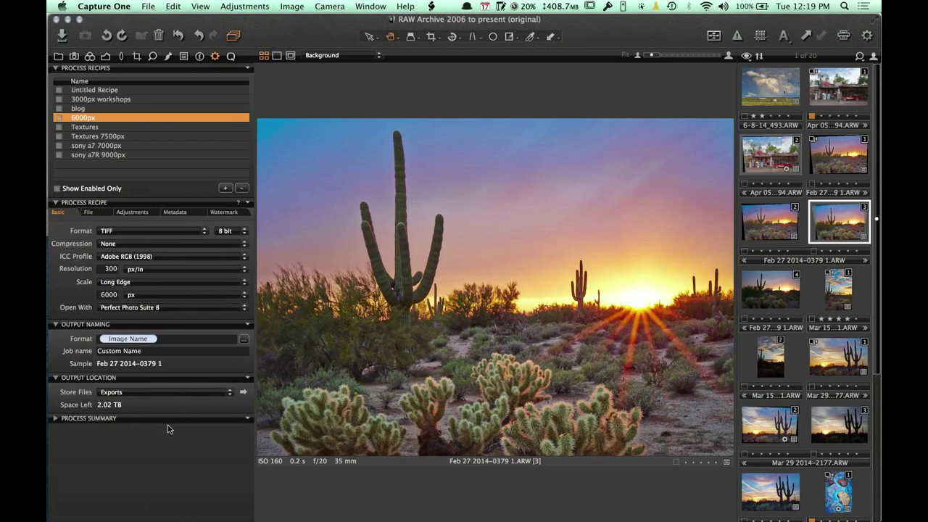
pyautogui.click(57, 423)
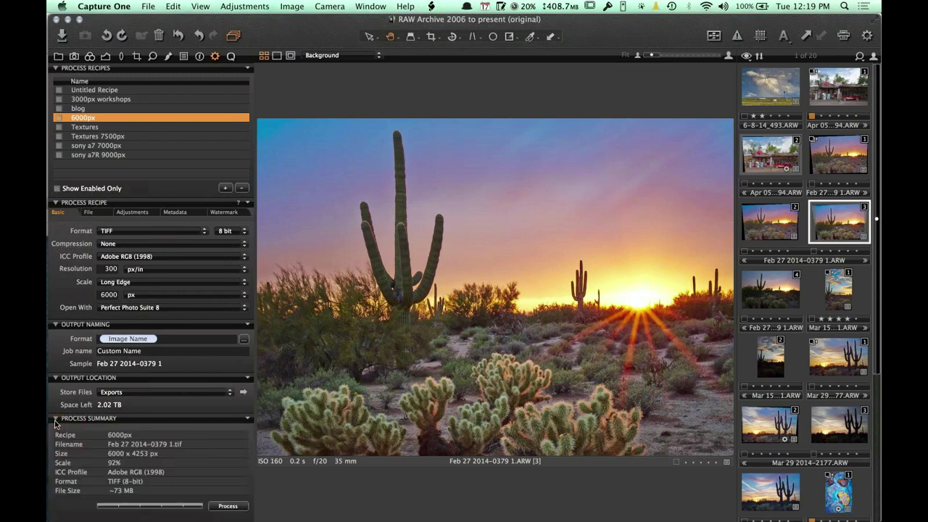
pyautogui.click(228, 505)
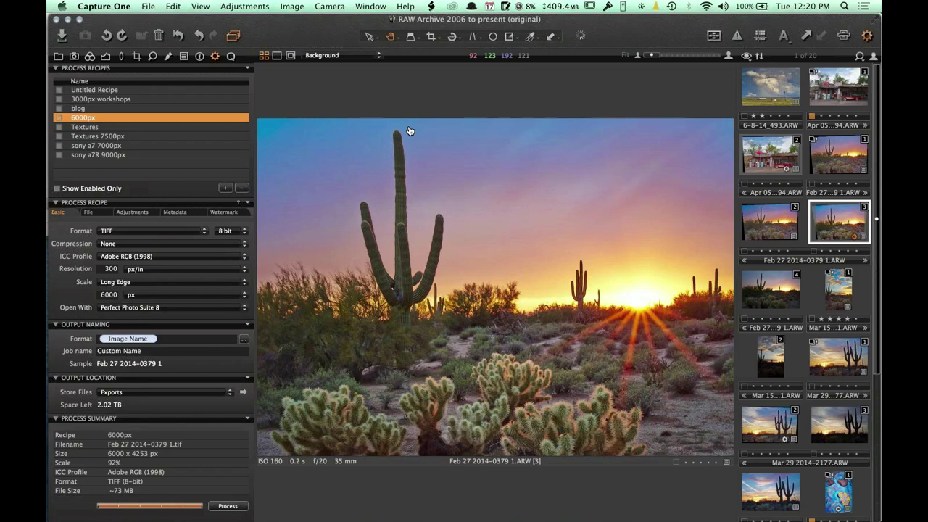
pyautogui.press('super+Tab')
pyautogui.press('super+Tab')
pyautogui.press('super+Tab')
pyautogui.press('super+Tab')
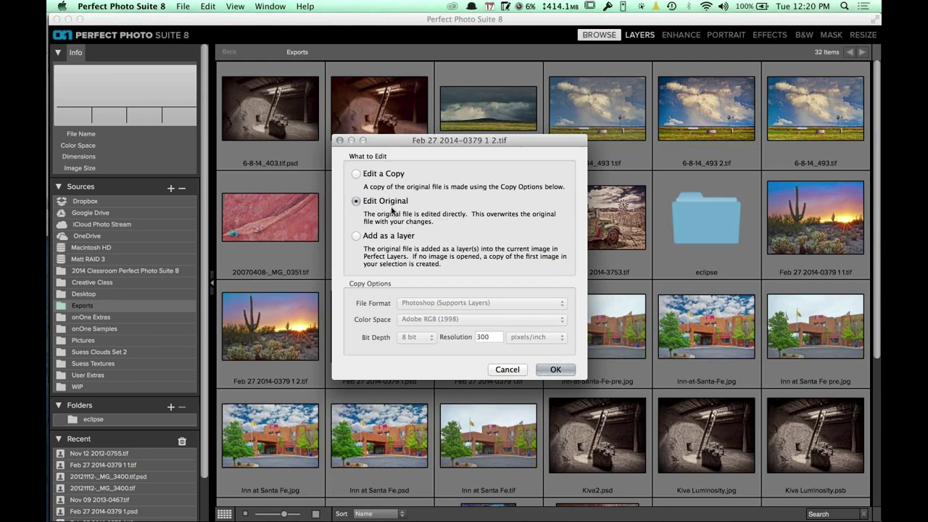
pyautogui.click(556, 370)
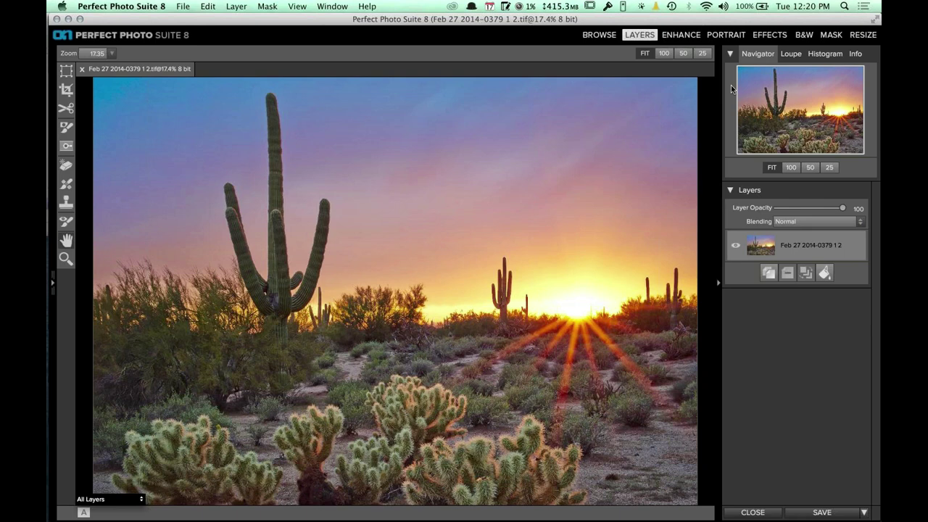
pyautogui.click(770, 40)
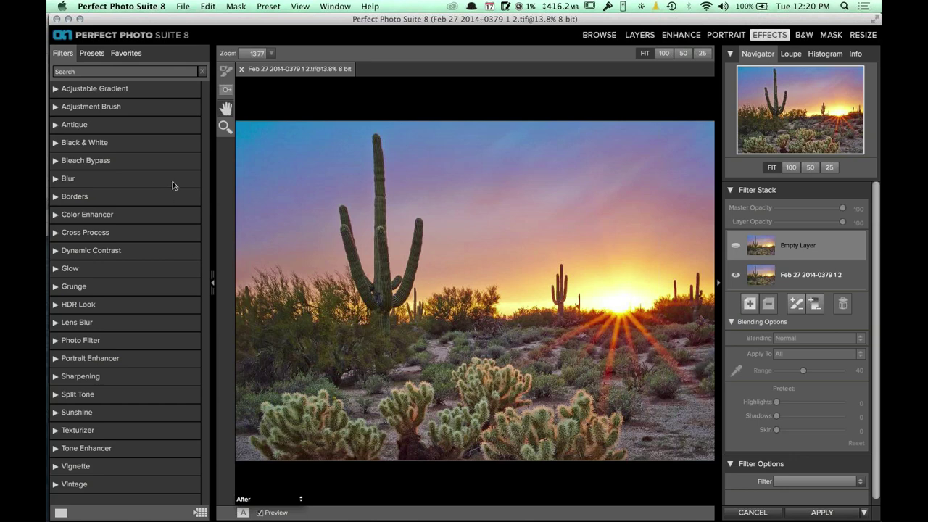
# - Preview the Dynamic Contrast presets, return without picking one, and assign the Dynamic Contrast filter to the empty layer
pyautogui.click(190, 252)
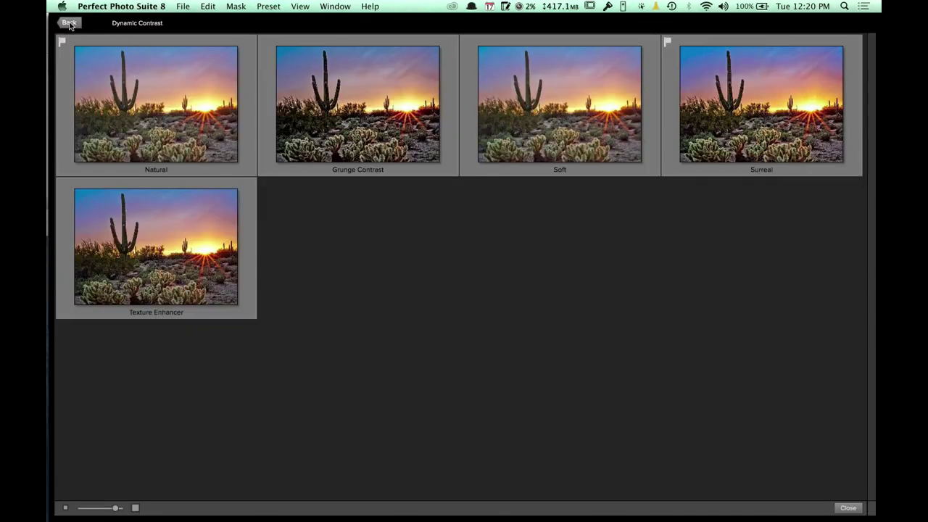
pyautogui.click(72, 22)
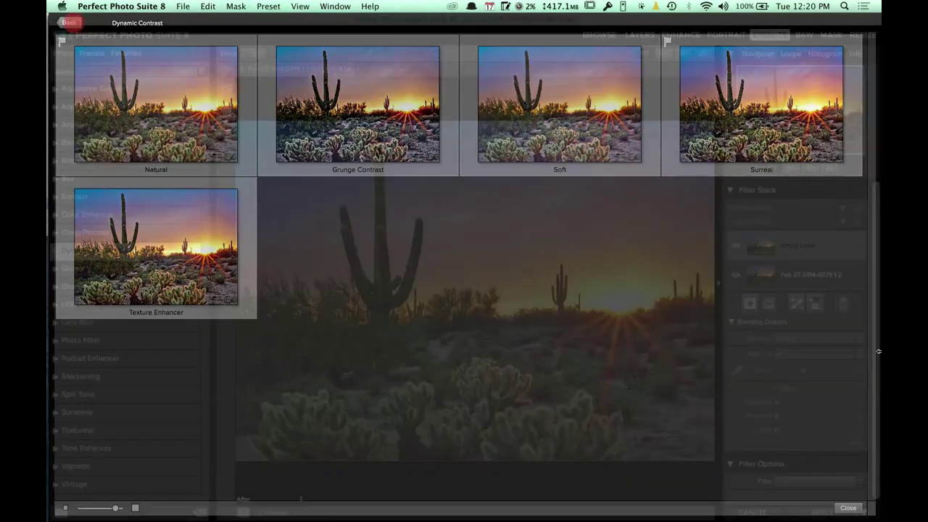
pyautogui.scroll(-1, 872, 363)
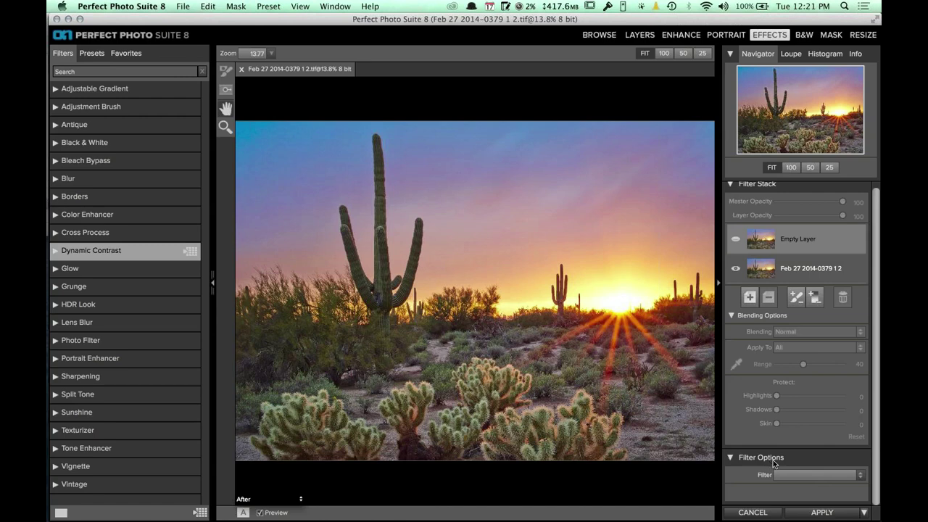
pyautogui.click(810, 475)
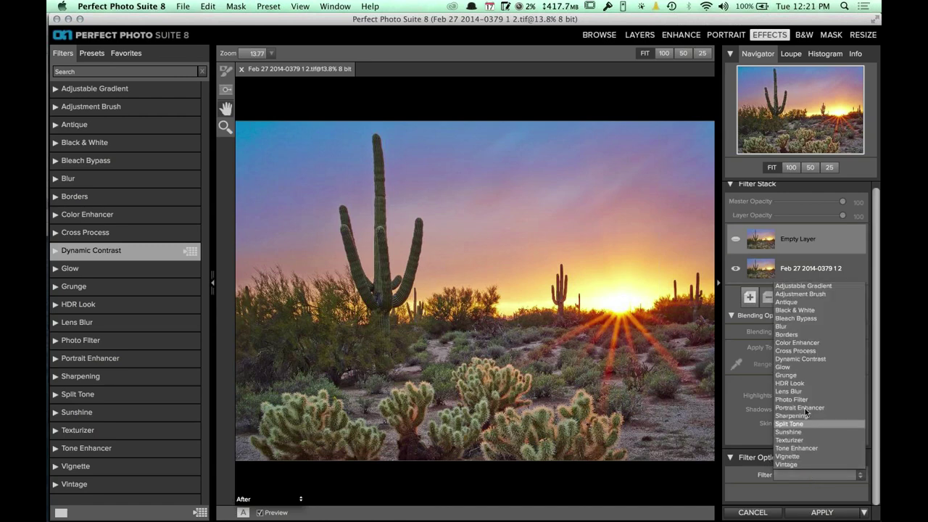
pyautogui.click(822, 358)
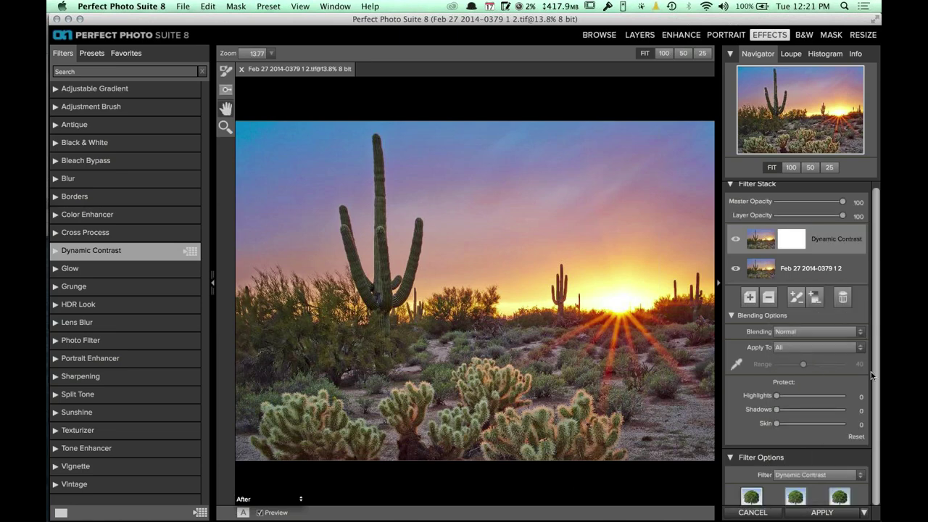
pyautogui.click(873, 420)
pyautogui.scroll(-5, 873, 494)
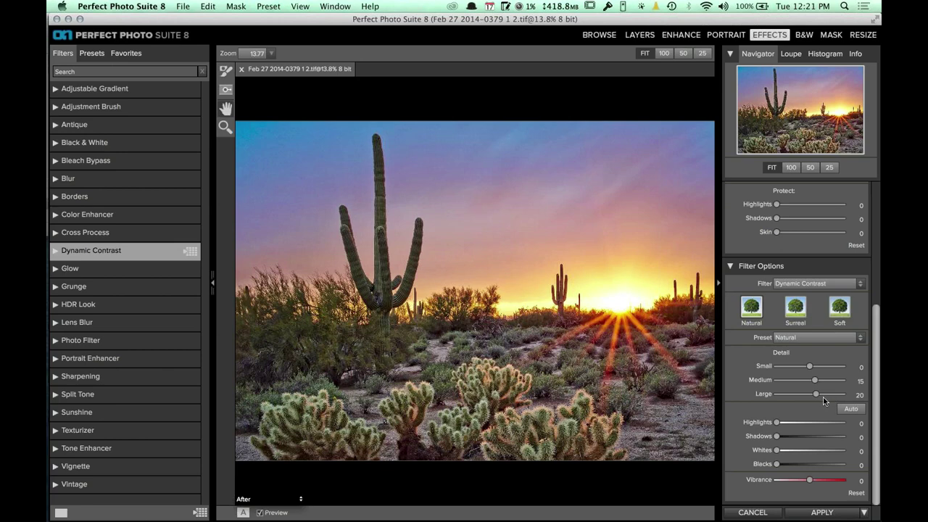
# - Set Dynamic Contrast's Small detail to about 21 and Large to 7, raise Medium, and compare the photo with and without the filter
pyautogui.moveTo(817, 395); pyautogui.dragTo(817, 367)
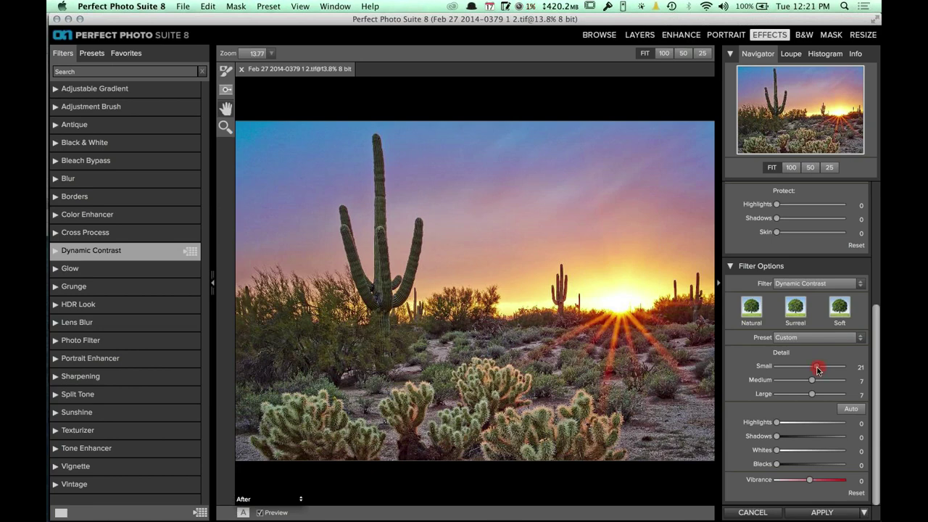
pyautogui.moveTo(817, 368); pyautogui.dragTo(818, 382)
pyautogui.scroll(5, 783, 326)
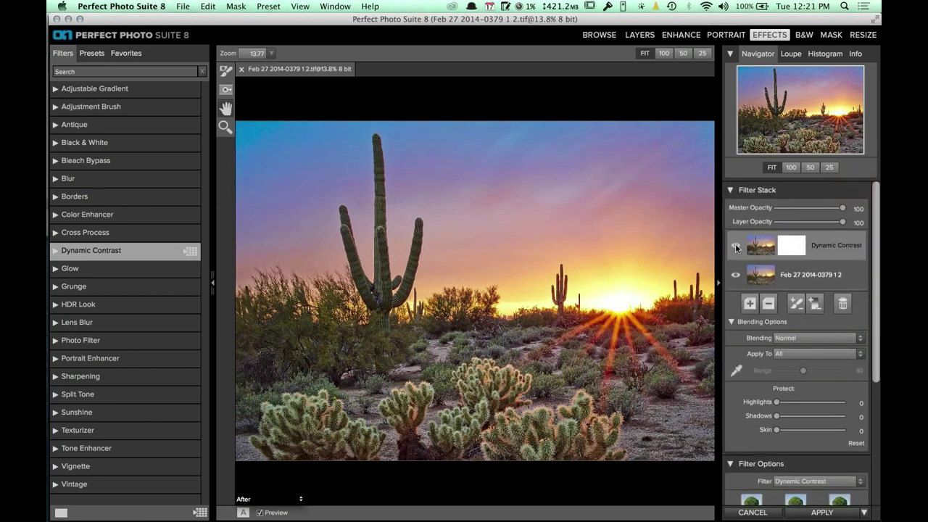
pyautogui.click(736, 247)
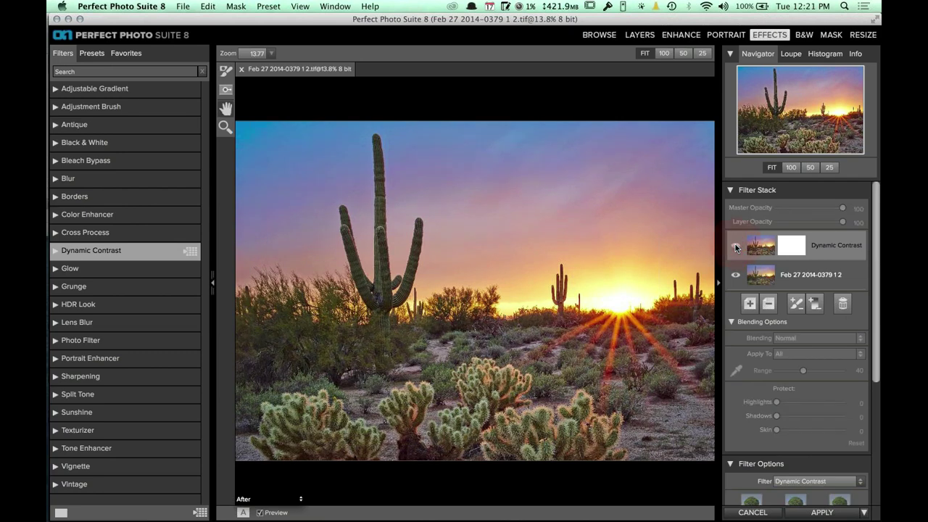
pyautogui.click(736, 247)
pyautogui.click(736, 247)
pyautogui.click(736, 248)
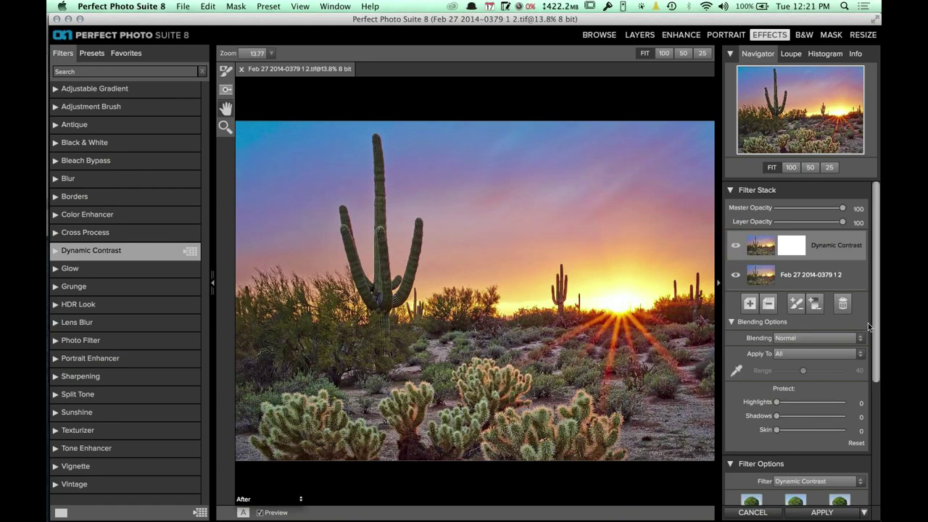
# - Add a new filter layer above Dynamic Contrast and apply the Strong preset of the Sunshine filter to it
pyautogui.moveTo(876, 319); pyautogui.dragTo(879, 247)
pyautogui.click(750, 305)
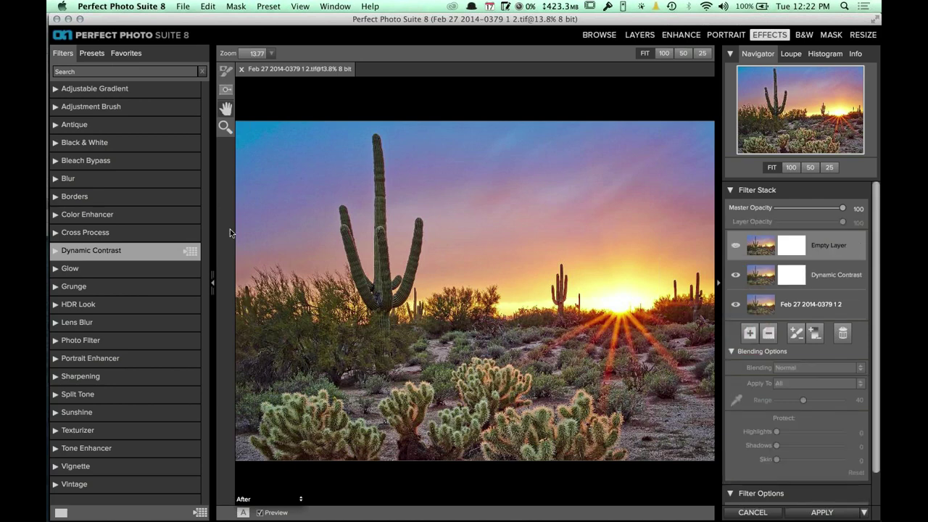
pyautogui.moveTo(190, 413)
pyautogui.click(190, 415)
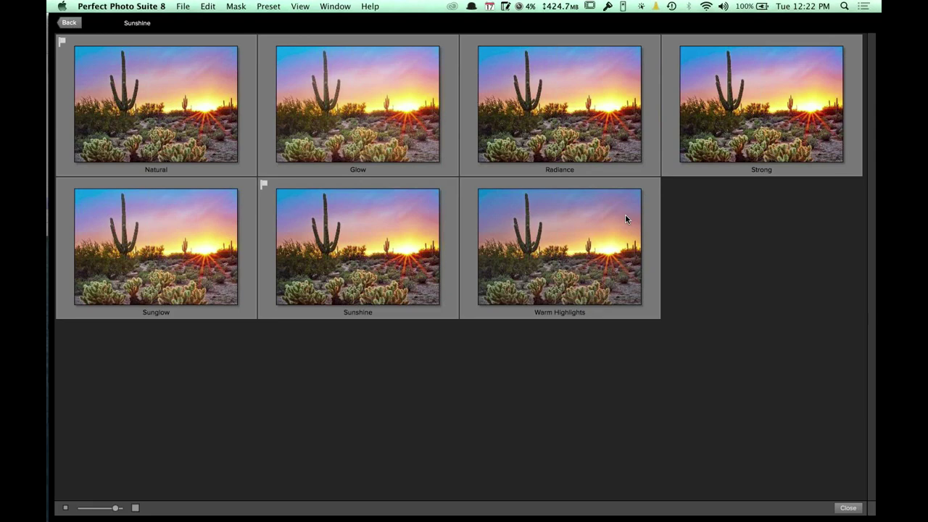
pyautogui.click(753, 125)
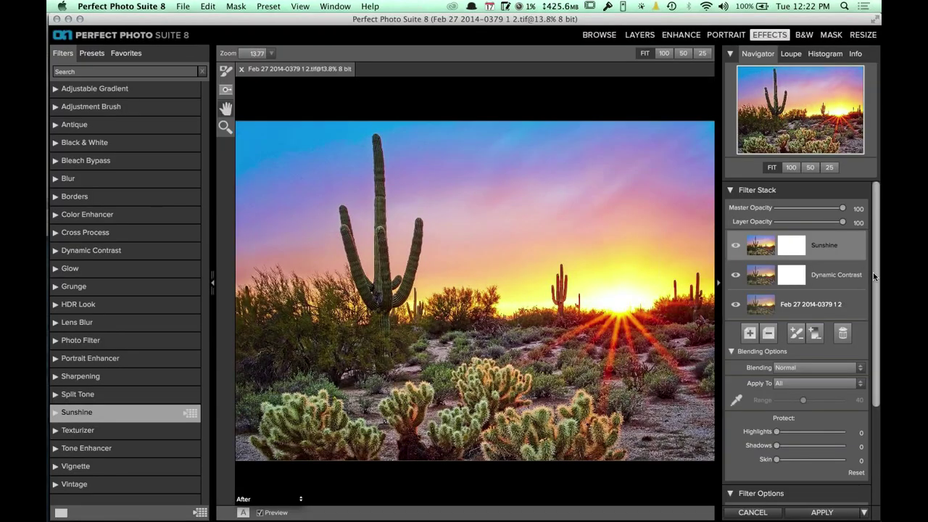
# - Lower the Sunshine layer's opacity to 84 and compare the photo with and without it
pyautogui.moveTo(875, 269)
pyautogui.mouseDown()
pyautogui.moveTo(873, 292)
pyautogui.moveTo(874, 283)
pyautogui.mouseUp()
pyautogui.moveTo(841, 222); pyautogui.dragTo(833, 223)
pyautogui.click(736, 246)
pyautogui.click(735, 247)
# - Paint out the Sunshine effect over the upper sky and the bushes with a size 1200 masking brush at 49 opacity, and compare
pyautogui.click(224, 71)
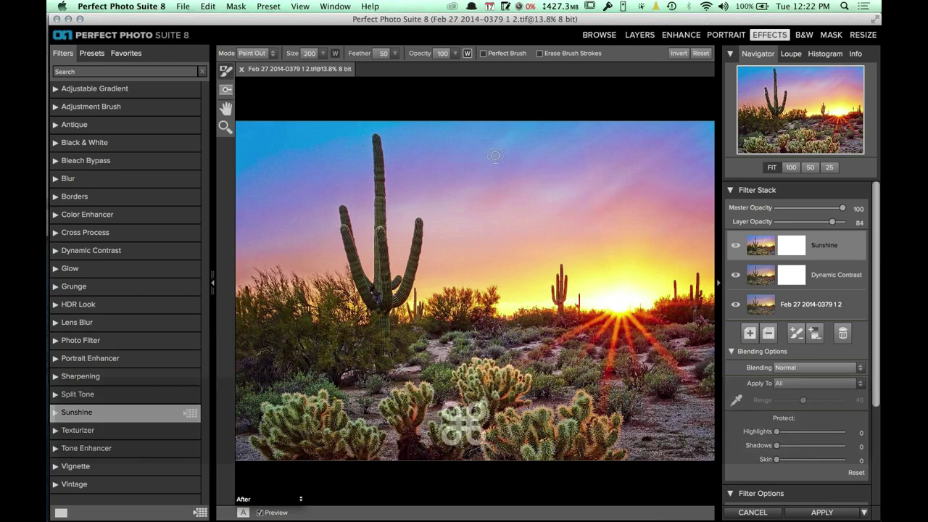
pyautogui.press('super+minus')
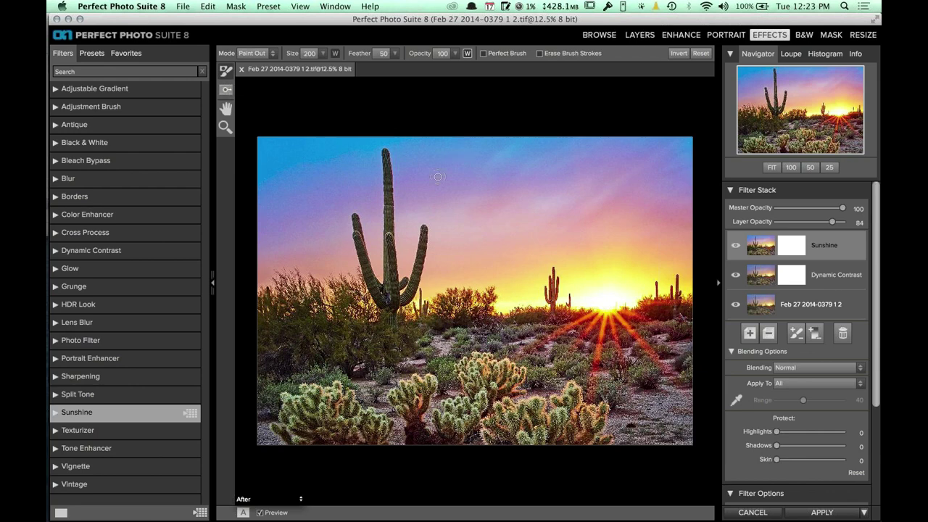
pyautogui.press(']')
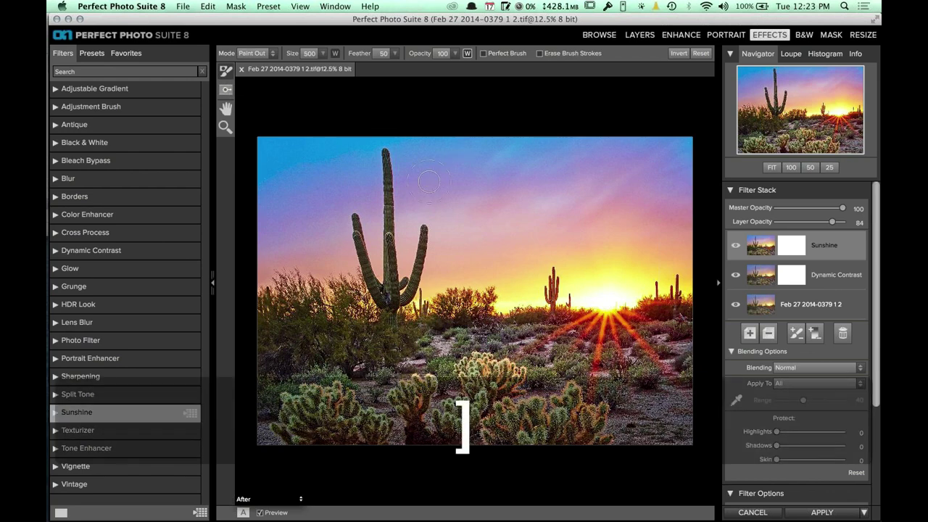
pyautogui.press(']')
pyautogui.press(']')
pyautogui.press(']')
pyautogui.press(']')
pyautogui.press(']')
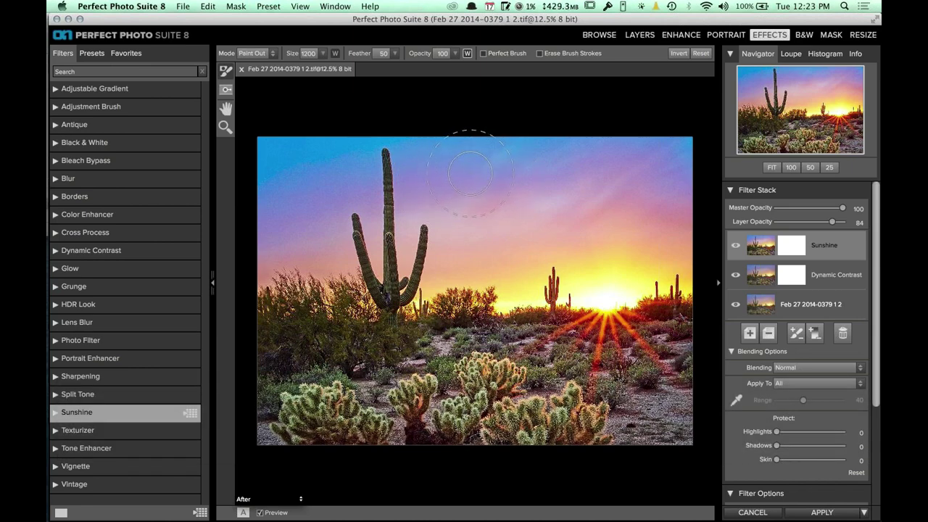
pyautogui.moveTo(419, 54); pyautogui.dragTo(404, 54)
pyautogui.moveTo(292, 155)
pyautogui.mouseDown()
pyautogui.moveTo(296, 187)
pyautogui.moveTo(272, 150)
pyautogui.moveTo(277, 198)
pyautogui.moveTo(405, 155)
pyautogui.moveTo(363, 218)
pyautogui.moveTo(469, 206)
pyautogui.moveTo(565, 180)
pyautogui.moveTo(534, 214)
pyautogui.moveTo(597, 219)
pyautogui.moveTo(670, 189)
pyautogui.moveTo(638, 234)
pyautogui.moveTo(647, 241)
pyautogui.moveTo(682, 161)
pyautogui.moveTo(581, 144)
pyautogui.moveTo(324, 158)
pyautogui.moveTo(308, 164)
pyautogui.moveTo(296, 253)
pyautogui.moveTo(580, 263)
pyautogui.moveTo(663, 205)
pyautogui.moveTo(624, 147)
pyautogui.moveTo(466, 131)
pyautogui.moveTo(296, 133)
pyautogui.moveTo(251, 148)
pyautogui.moveTo(609, 149)
pyautogui.moveTo(698, 176)
pyautogui.moveTo(681, 194)
pyautogui.moveTo(564, 218)
pyautogui.moveTo(428, 207)
pyautogui.moveTo(300, 210)
pyautogui.mouseUp()
pyautogui.moveTo(323, 331)
pyautogui.mouseDown()
pyautogui.moveTo(369, 344)
pyautogui.moveTo(405, 334)
pyautogui.moveTo(299, 333)
pyautogui.moveTo(306, 343)
pyautogui.moveTo(369, 339)
pyautogui.moveTo(399, 321)
pyautogui.moveTo(346, 335)
pyautogui.moveTo(387, 319)
pyautogui.mouseUp()
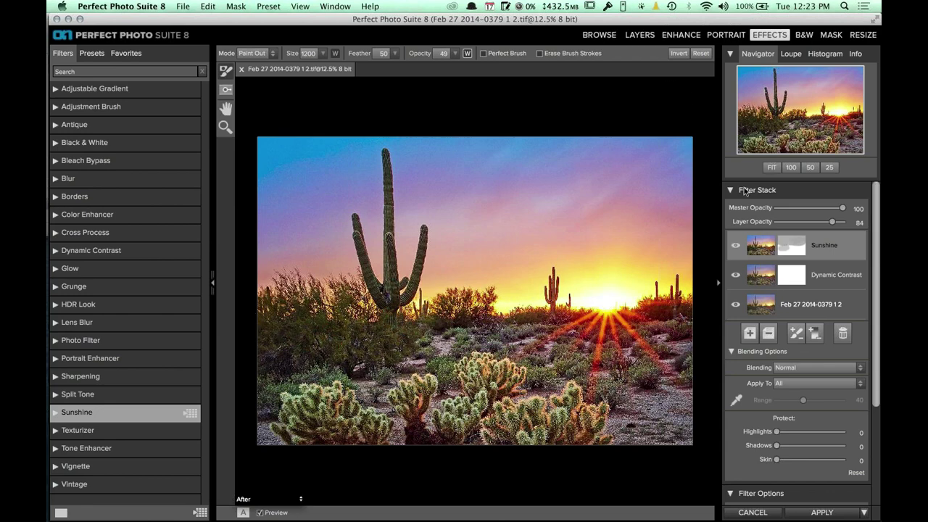
pyautogui.click(737, 247)
pyautogui.click(736, 249)
# - Apply the Lighten preset of the Adjustment Brush to the selected filter layer and hide the filter list for a larger view
pyautogui.press('h')
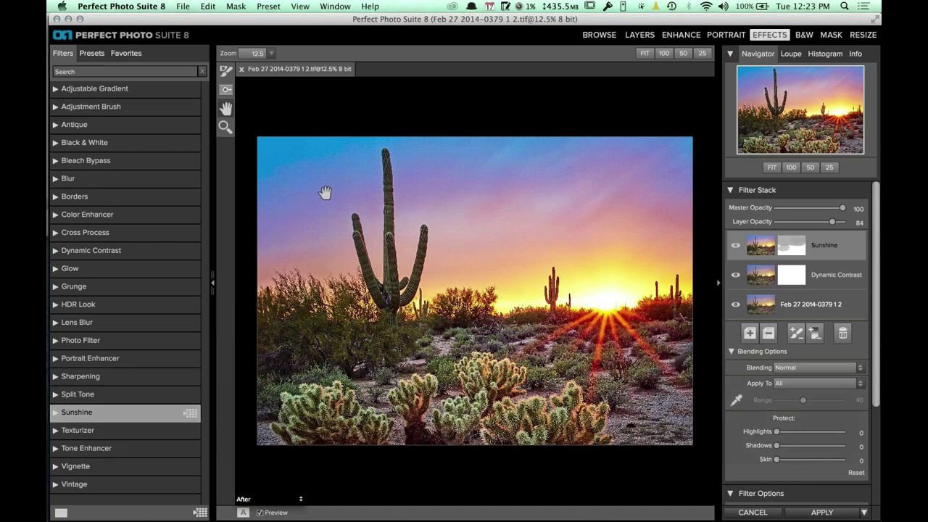
pyautogui.press('super+equal')
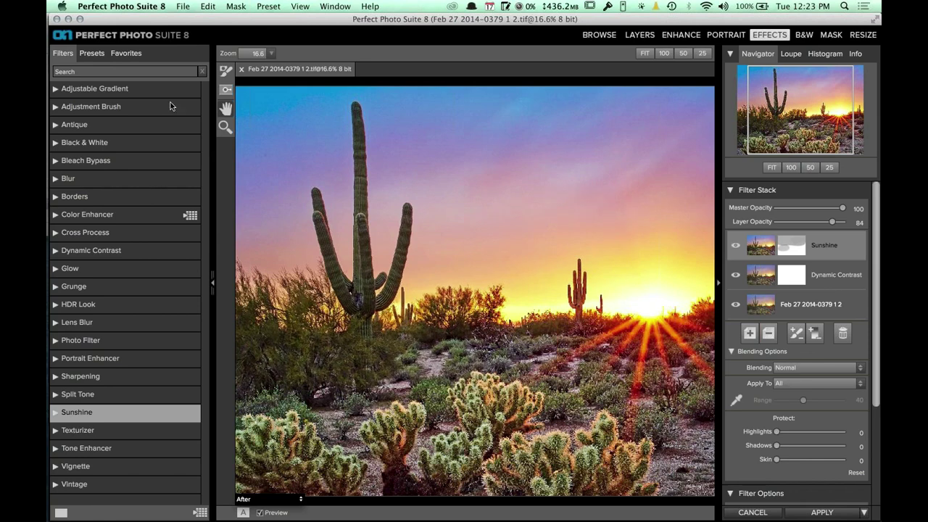
pyautogui.click(58, 108)
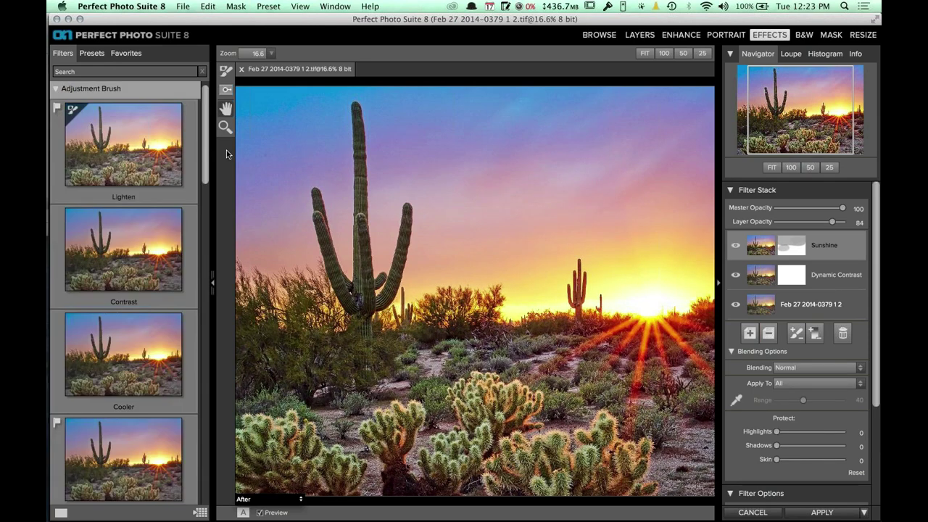
pyautogui.click(132, 161)
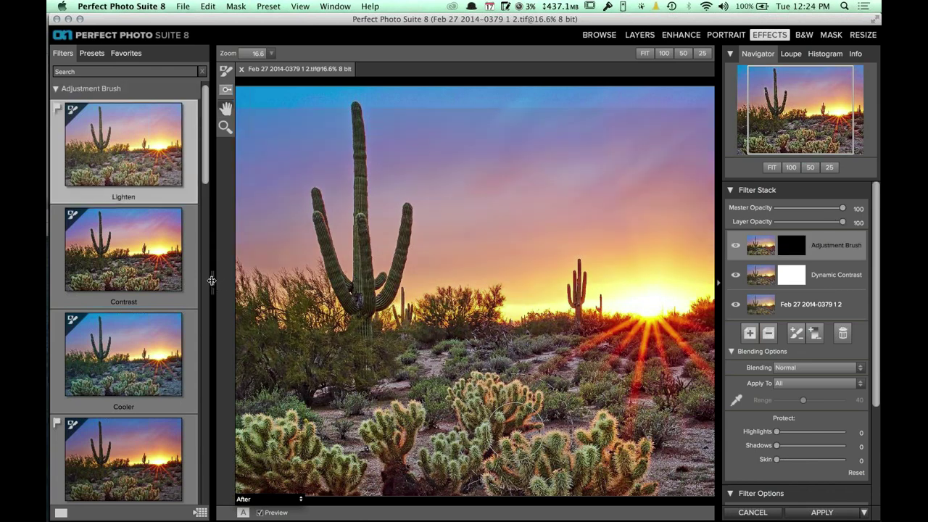
pyautogui.click(51, 274)
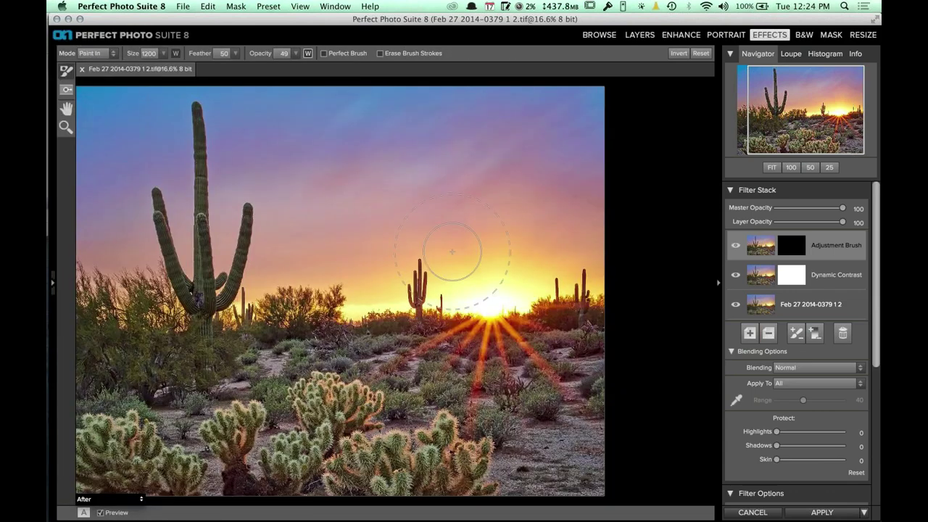
pyautogui.press('space')
pyautogui.moveTo(604, 213); pyautogui.dragTo(474, 241)
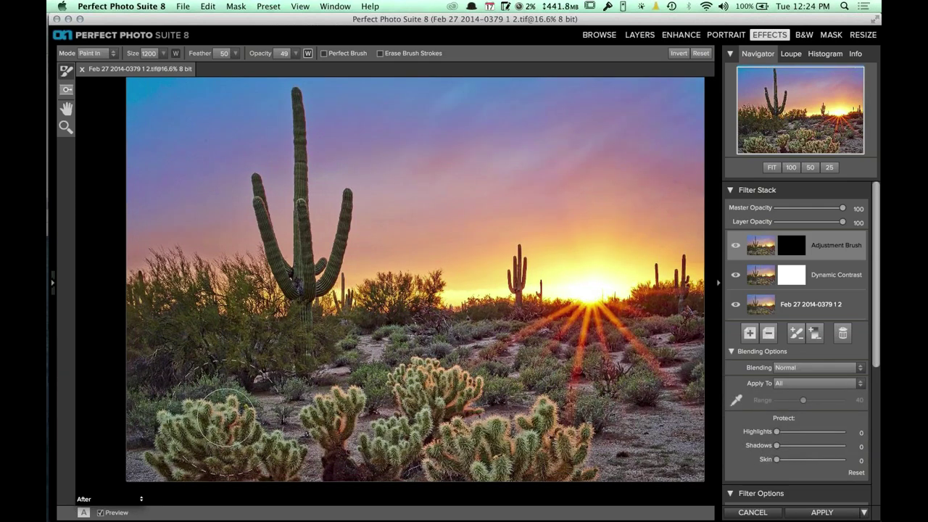
pyautogui.press('h')
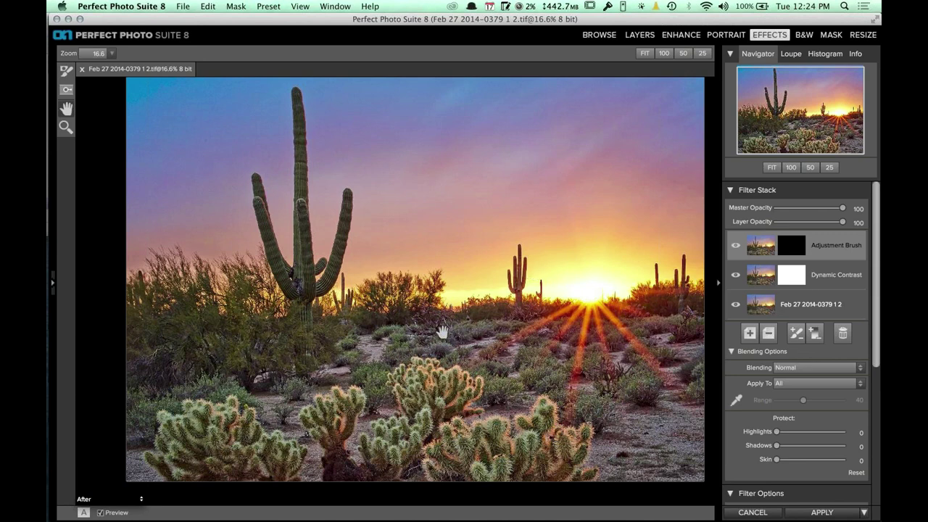
# - Switch to the masking brush, reduce its size to 700 and enable Perfect Brush
pyautogui.click(66, 70)
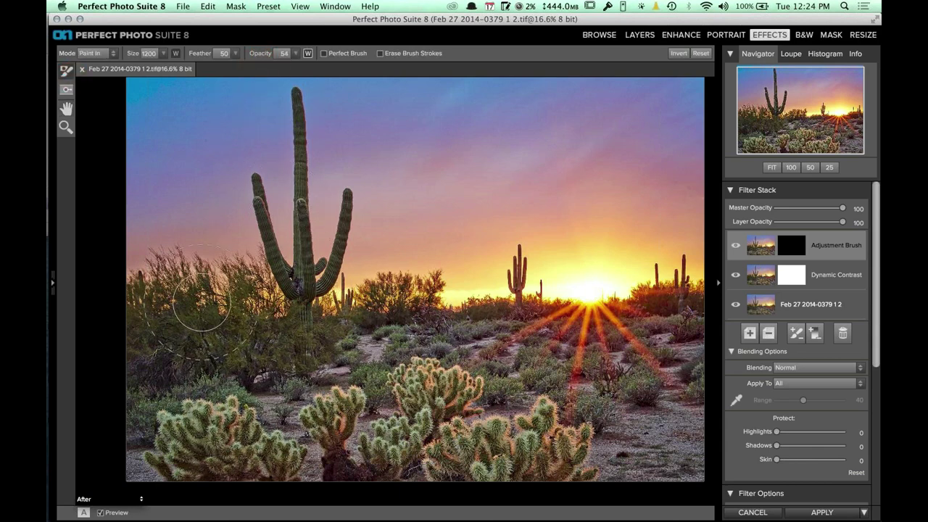
pyautogui.press('[')
pyautogui.press('[')
pyautogui.press('[')
pyautogui.press('[')
pyautogui.press('[')
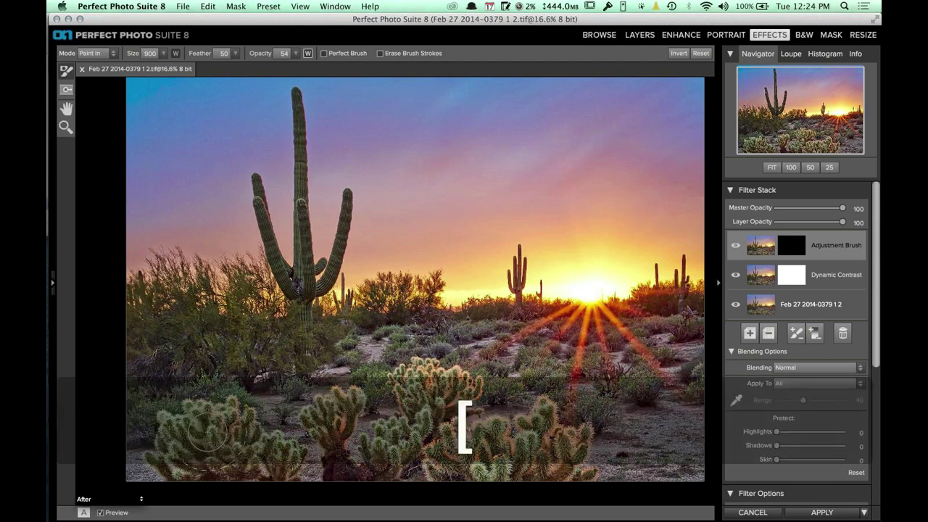
pyautogui.click(325, 53)
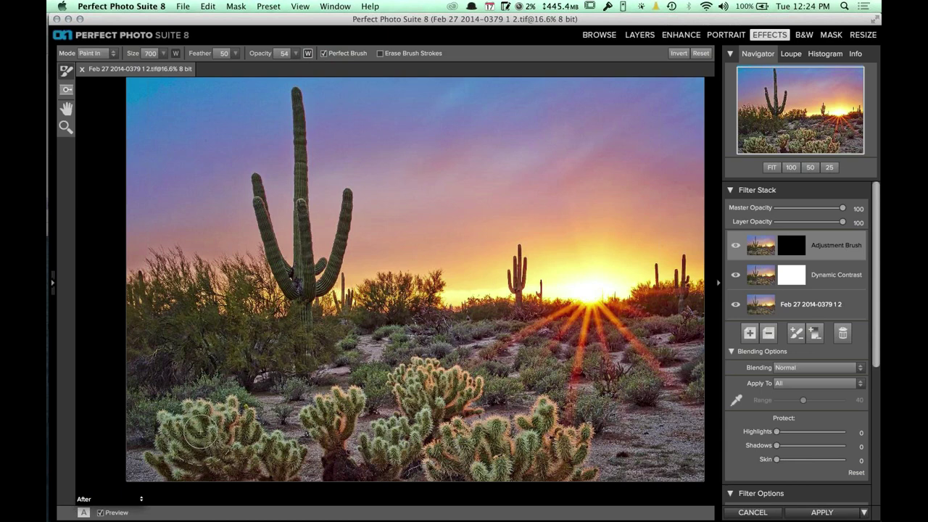
# - Paint the Lighten adjustment in over the foreground cholla cacti and compare the photo with and without the layer
pyautogui.moveTo(202, 428)
pyautogui.mouseDown()
pyautogui.moveTo(190, 453)
pyautogui.moveTo(240, 421)
pyautogui.moveTo(272, 457)
pyautogui.moveTo(218, 419)
pyautogui.moveTo(223, 425)
pyautogui.moveTo(193, 426)
pyautogui.moveTo(204, 419)
pyautogui.moveTo(189, 446)
pyautogui.moveTo(285, 459)
pyautogui.moveTo(259, 439)
pyautogui.moveTo(193, 416)
pyautogui.moveTo(177, 455)
pyautogui.mouseUp()
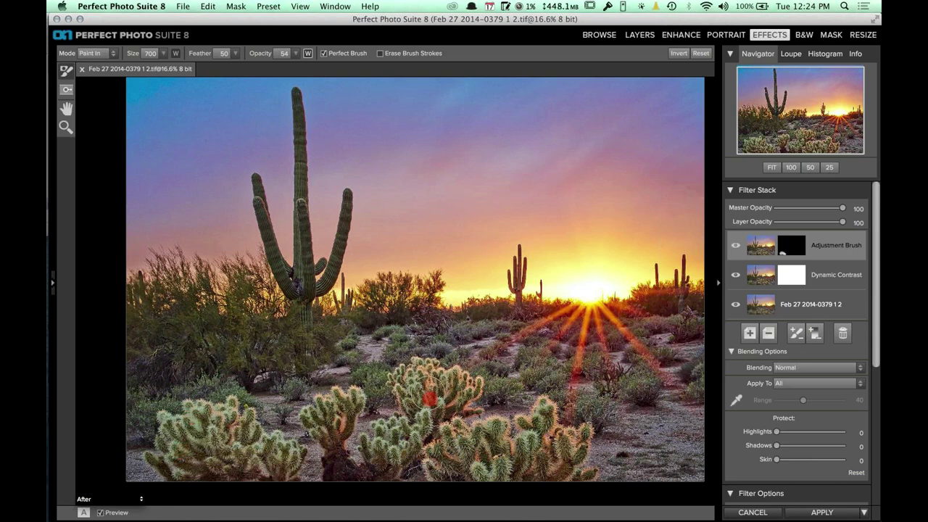
pyautogui.moveTo(421, 413)
pyautogui.mouseDown()
pyautogui.moveTo(422, 427)
pyautogui.moveTo(386, 449)
pyautogui.moveTo(459, 394)
pyautogui.moveTo(424, 383)
pyautogui.moveTo(459, 439)
pyautogui.moveTo(528, 432)
pyautogui.moveTo(560, 399)
pyautogui.moveTo(571, 450)
pyautogui.moveTo(550, 444)
pyautogui.moveTo(567, 458)
pyautogui.moveTo(541, 450)
pyautogui.moveTo(543, 406)
pyautogui.moveTo(538, 417)
pyautogui.moveTo(421, 405)
pyautogui.moveTo(389, 441)
pyautogui.moveTo(336, 399)
pyautogui.moveTo(327, 403)
pyautogui.moveTo(340, 418)
pyautogui.moveTo(213, 436)
pyautogui.moveTo(236, 432)
pyautogui.moveTo(221, 420)
pyautogui.moveTo(166, 434)
pyautogui.moveTo(247, 437)
pyautogui.moveTo(234, 419)
pyautogui.moveTo(287, 458)
pyautogui.moveTo(192, 422)
pyautogui.moveTo(188, 437)
pyautogui.moveTo(196, 424)
pyautogui.moveTo(555, 385)
pyautogui.moveTo(565, 441)
pyautogui.moveTo(562, 430)
pyautogui.moveTo(462, 440)
pyautogui.moveTo(422, 390)
pyautogui.moveTo(380, 439)
pyautogui.moveTo(332, 408)
pyautogui.moveTo(355, 420)
pyautogui.moveTo(330, 406)
pyautogui.moveTo(331, 397)
pyautogui.mouseUp()
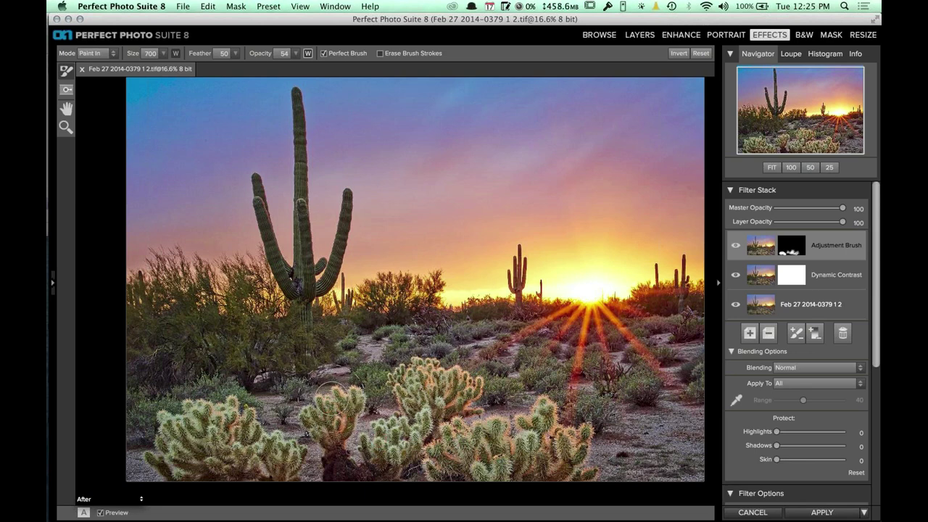
pyautogui.click(736, 248)
pyautogui.click(736, 248)
# - Raise the Adjustment Brush filter's Brightness to 89 and Contrast to 21, and fine-tune its Detail, Vibrance and Warmth
pyautogui.moveTo(875, 313); pyautogui.dragTo(875, 471)
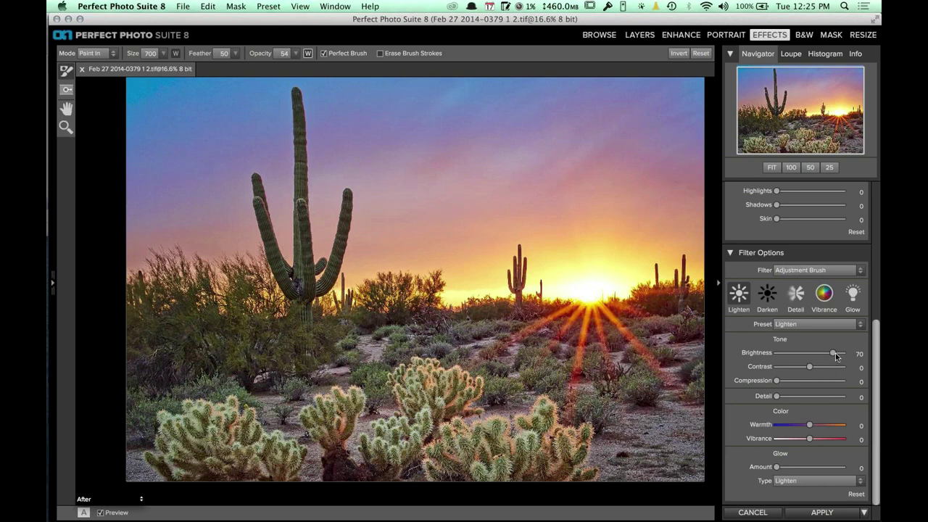
pyautogui.moveTo(835, 354); pyautogui.dragTo(817, 372)
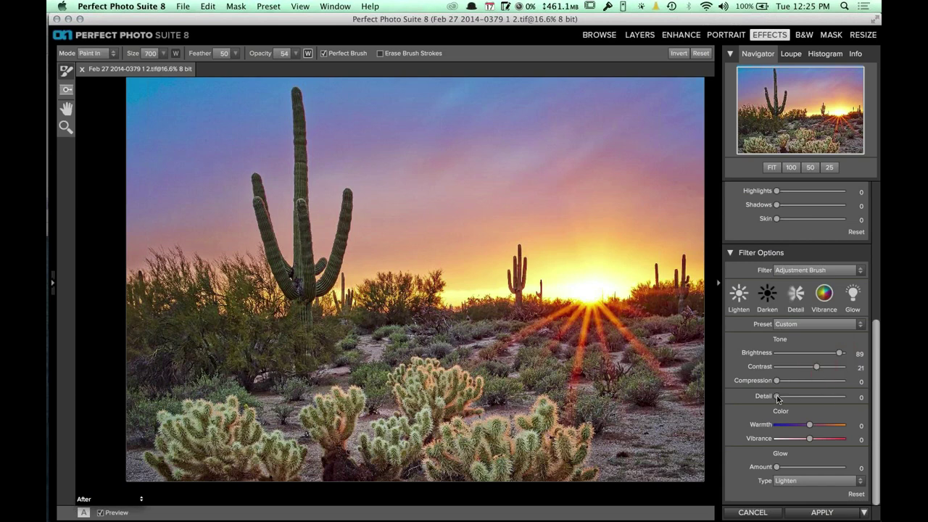
pyautogui.moveTo(781, 398); pyautogui.dragTo(782, 398)
pyautogui.moveTo(811, 439); pyautogui.dragTo(817, 440)
pyautogui.moveTo(816, 425); pyautogui.dragTo(811, 426)
pyautogui.moveTo(811, 427); pyautogui.dragTo(809, 426)
pyautogui.moveTo(876, 332); pyautogui.dragTo(875, 186)
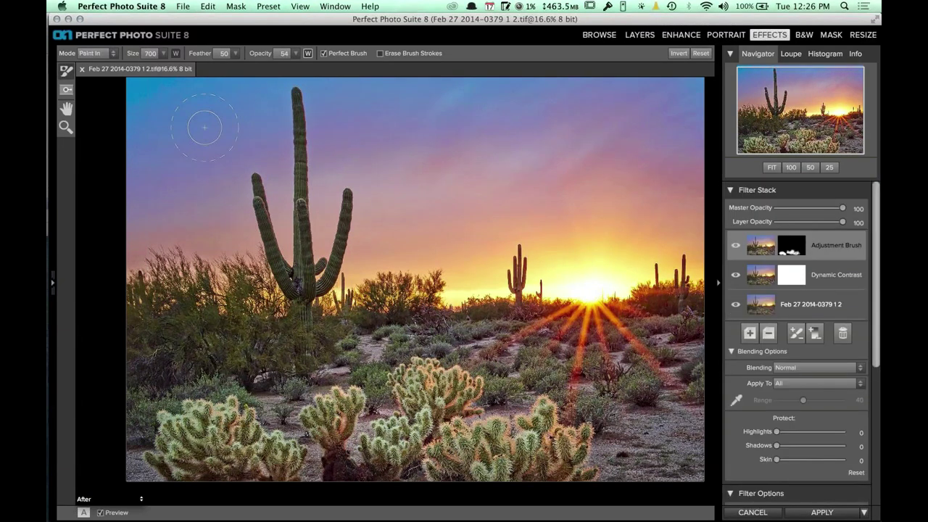
# - Show the filter list again and paint the newly masked Adjustment Brush layer in over all the foreground cholla cacti at size 700 and 54 opacity
pyautogui.click(54, 282)
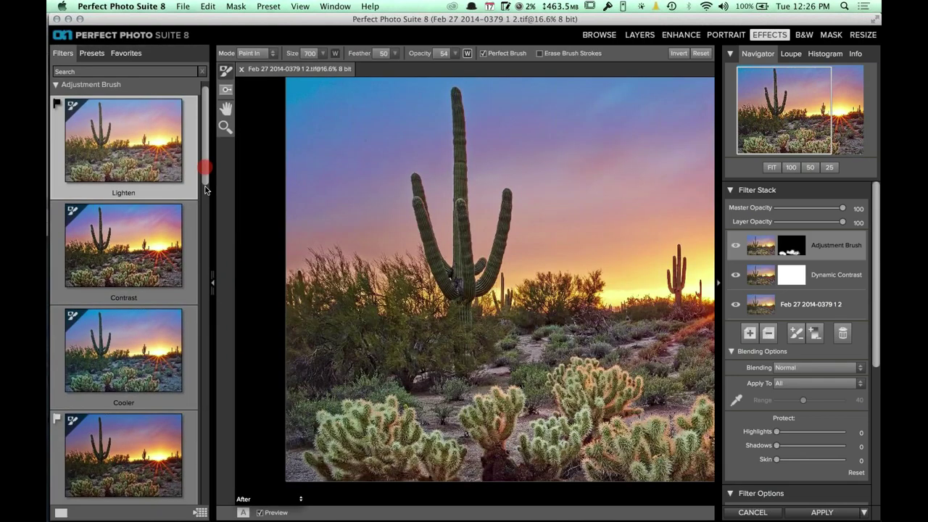
pyautogui.moveTo(204, 167)
pyautogui.mouseDown()
pyautogui.moveTo(205, 243)
pyautogui.moveTo(205, 123)
pyautogui.mouseUp()
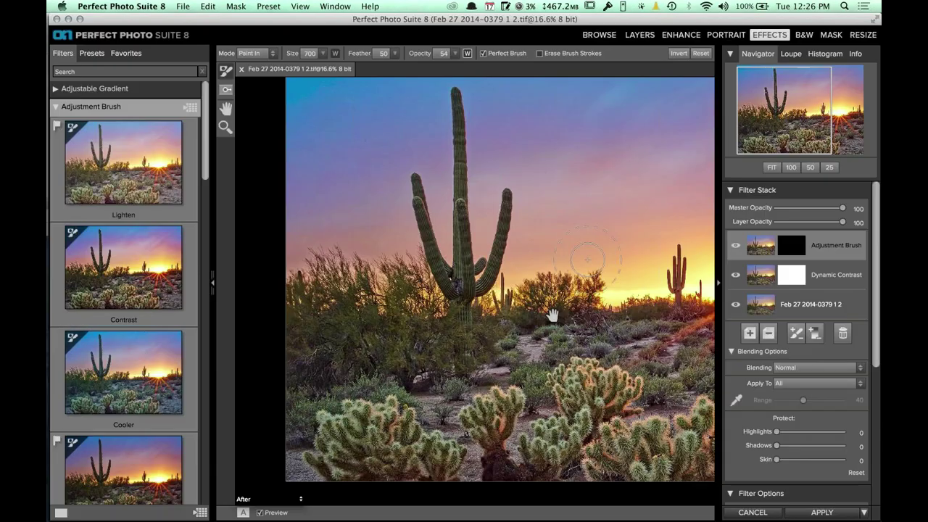
pyautogui.press('space')
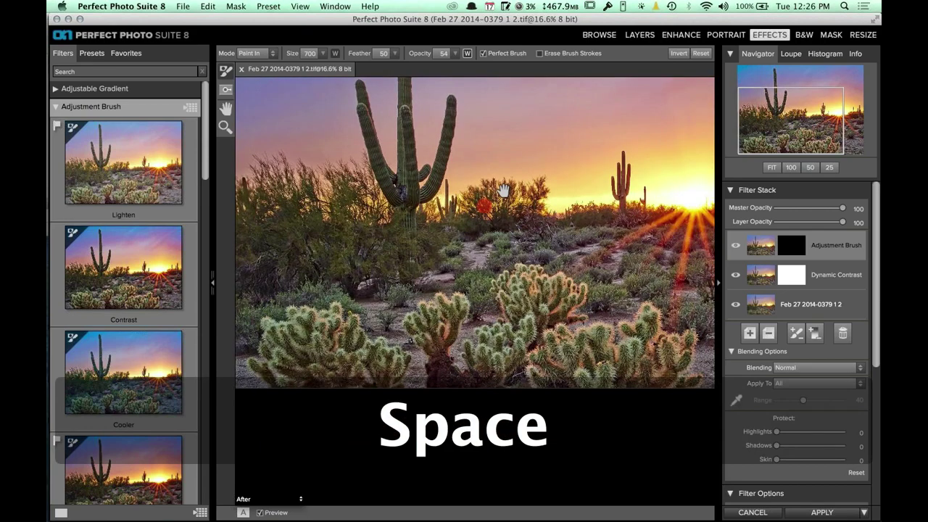
pyautogui.moveTo(503, 190); pyautogui.dragTo(496, 221)
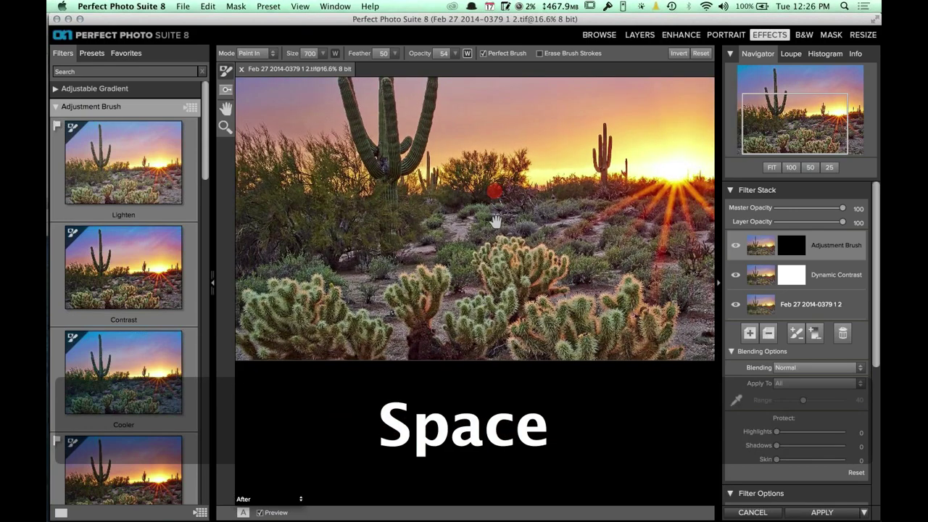
pyautogui.moveTo(495, 221); pyautogui.dragTo(539, 215)
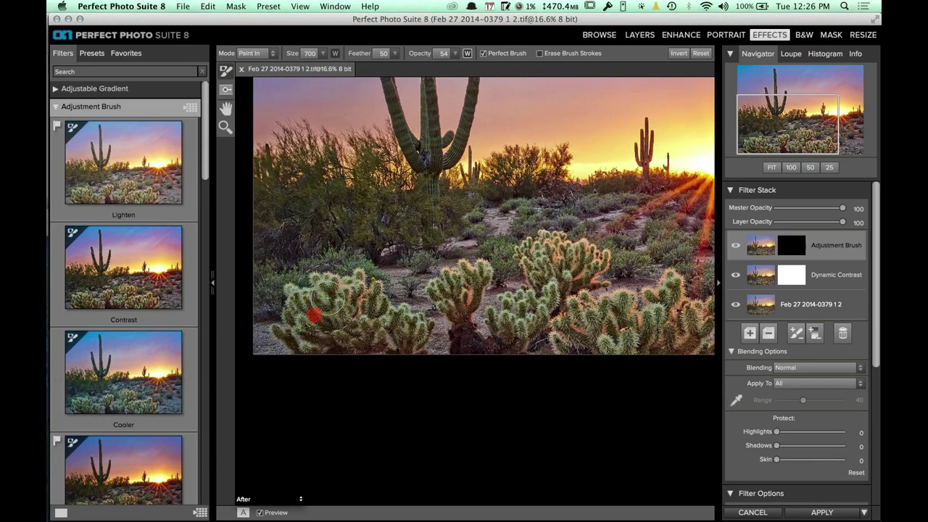
pyautogui.moveTo(314, 314)
pyautogui.mouseDown()
pyautogui.moveTo(349, 294)
pyautogui.moveTo(342, 284)
pyautogui.moveTo(315, 295)
pyautogui.moveTo(408, 338)
pyautogui.mouseUp()
pyautogui.click(549, 250)
pyautogui.moveTo(554, 292)
pyautogui.mouseDown()
pyautogui.moveTo(505, 322)
pyautogui.moveTo(450, 288)
pyautogui.mouseUp()
pyautogui.press('space')
pyautogui.moveTo(686, 300); pyautogui.dragTo(489, 301)
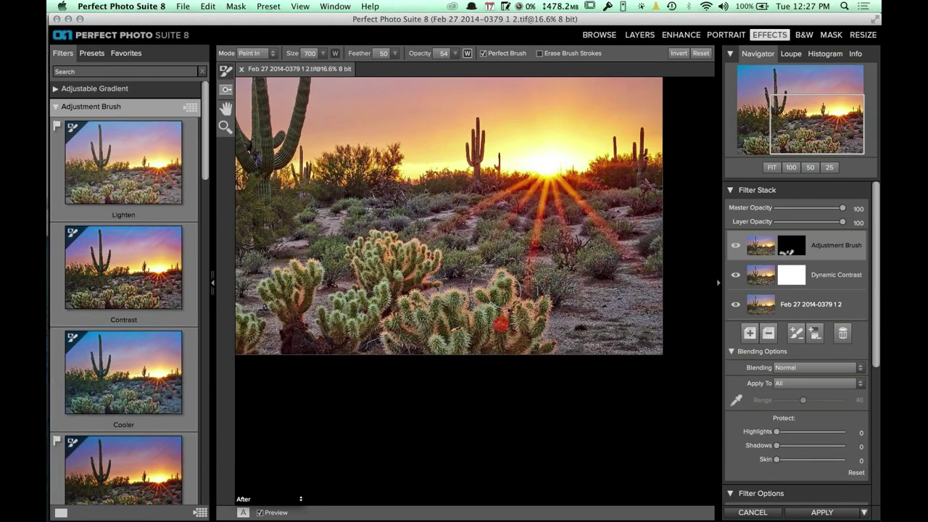
pyautogui.moveTo(500, 332); pyautogui.dragTo(506, 308)
pyautogui.press('space')
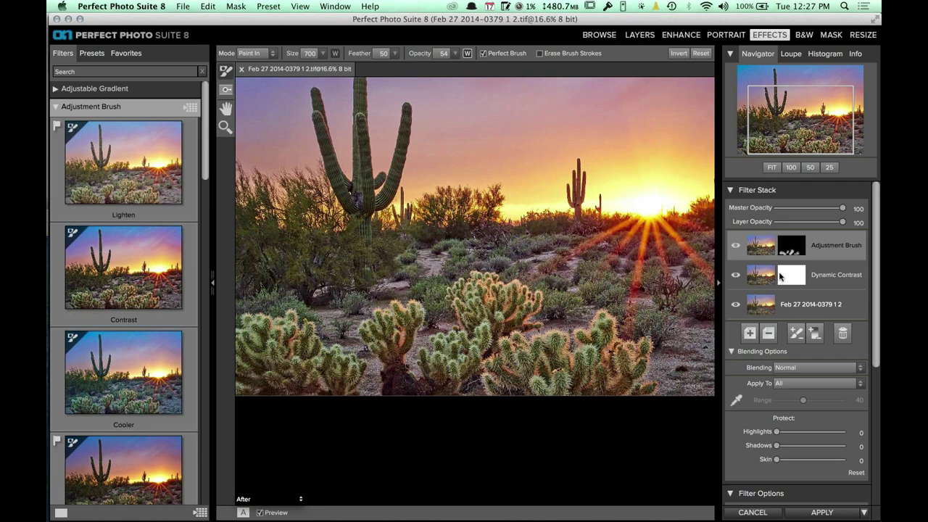
# - Add a filter layer with the Adjustment Brush's Lighten preset and paint it in over the foreground cholla cacti
pyautogui.click(751, 333)
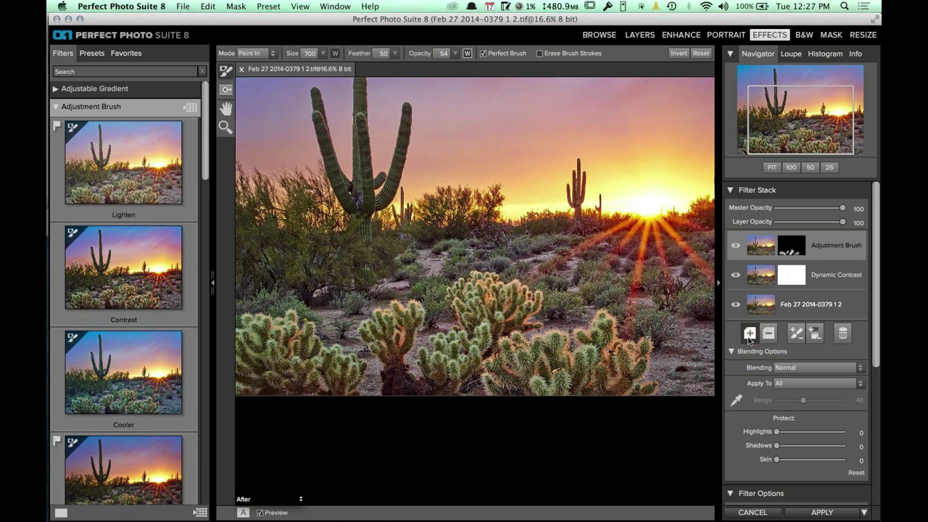
pyautogui.click(132, 181)
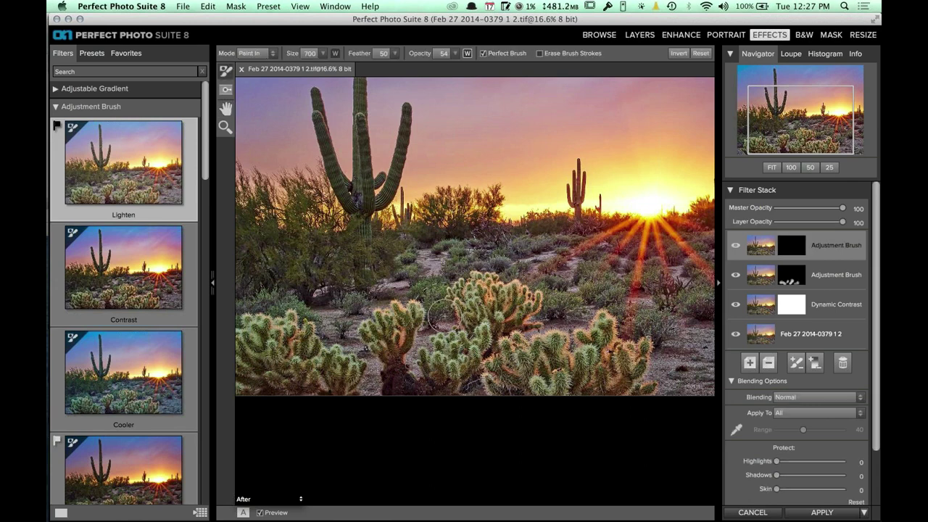
pyautogui.moveTo(290, 323)
pyautogui.mouseDown()
pyautogui.moveTo(306, 364)
pyautogui.moveTo(311, 353)
pyautogui.moveTo(279, 325)
pyautogui.moveTo(253, 335)
pyautogui.moveTo(277, 367)
pyautogui.moveTo(332, 374)
pyautogui.moveTo(324, 356)
pyautogui.moveTo(271, 333)
pyautogui.moveTo(248, 349)
pyautogui.moveTo(259, 362)
pyautogui.moveTo(303, 337)
pyautogui.moveTo(335, 381)
pyautogui.mouseUp()
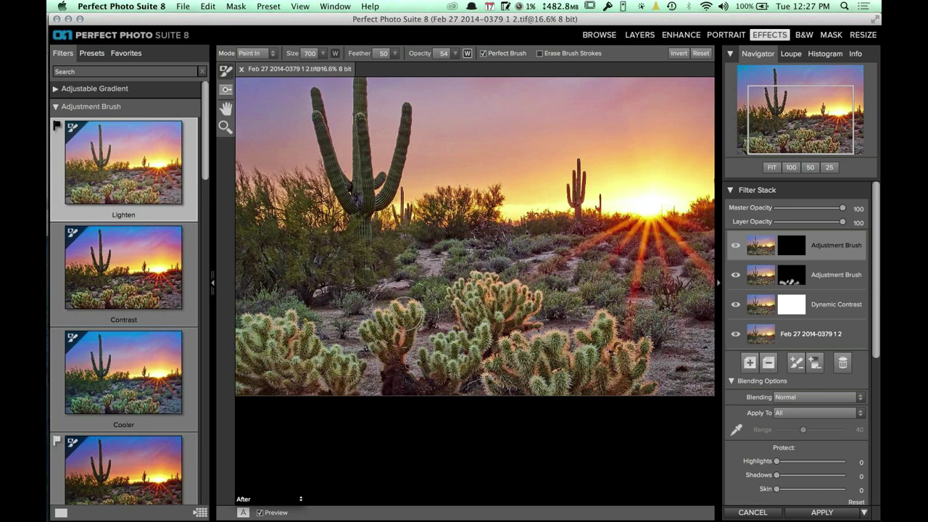
pyautogui.moveTo(408, 316)
pyautogui.mouseDown()
pyautogui.moveTo(388, 339)
pyautogui.moveTo(410, 323)
pyautogui.moveTo(380, 329)
pyautogui.moveTo(403, 319)
pyautogui.moveTo(399, 305)
pyautogui.moveTo(413, 326)
pyautogui.mouseUp()
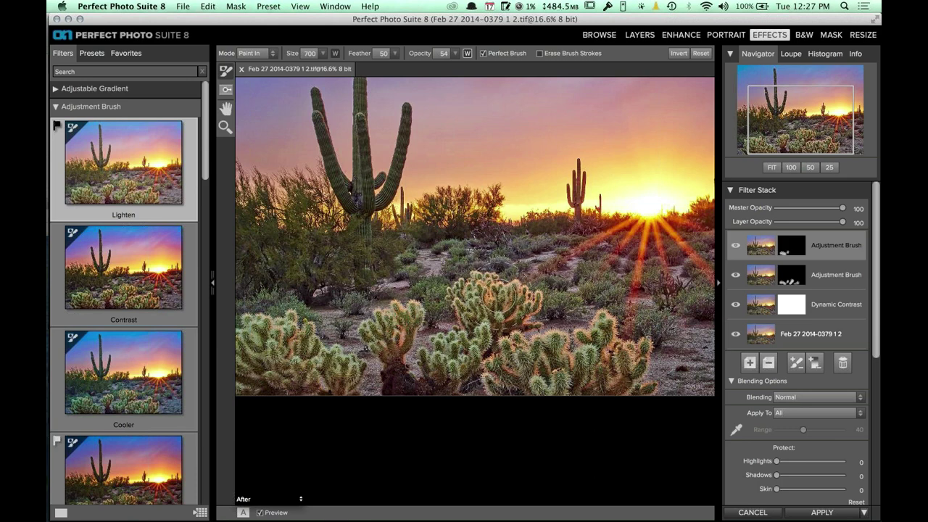
pyautogui.moveTo(504, 290)
pyautogui.mouseDown()
pyautogui.moveTo(472, 279)
pyautogui.moveTo(471, 345)
pyautogui.moveTo(451, 360)
pyautogui.moveTo(506, 307)
pyautogui.moveTo(504, 294)
pyautogui.moveTo(468, 290)
pyautogui.moveTo(484, 334)
pyautogui.moveTo(455, 361)
pyautogui.mouseUp()
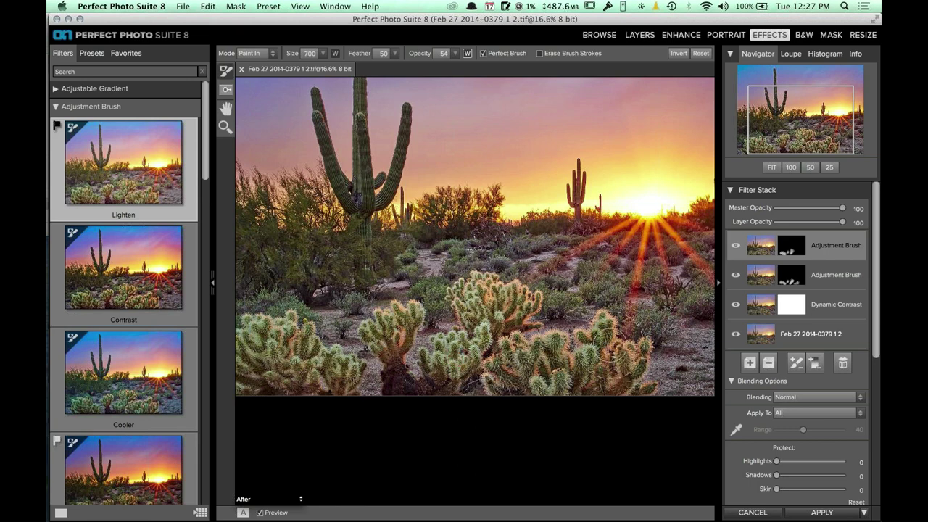
pyautogui.moveTo(605, 331)
pyautogui.mouseDown()
pyautogui.moveTo(545, 356)
pyautogui.moveTo(519, 353)
pyautogui.moveTo(549, 361)
pyautogui.mouseUp()
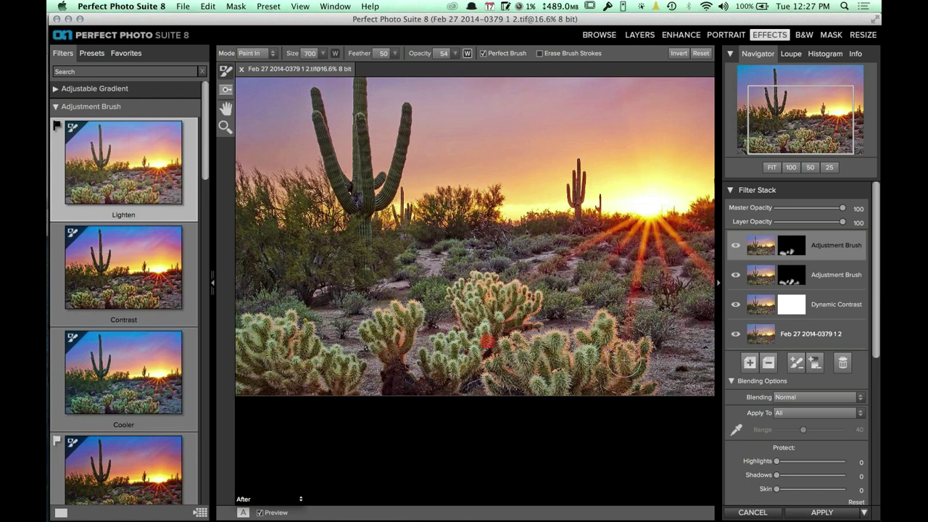
pyautogui.moveTo(487, 341)
pyautogui.mouseDown()
pyautogui.moveTo(487, 297)
pyautogui.moveTo(464, 319)
pyautogui.mouseUp()
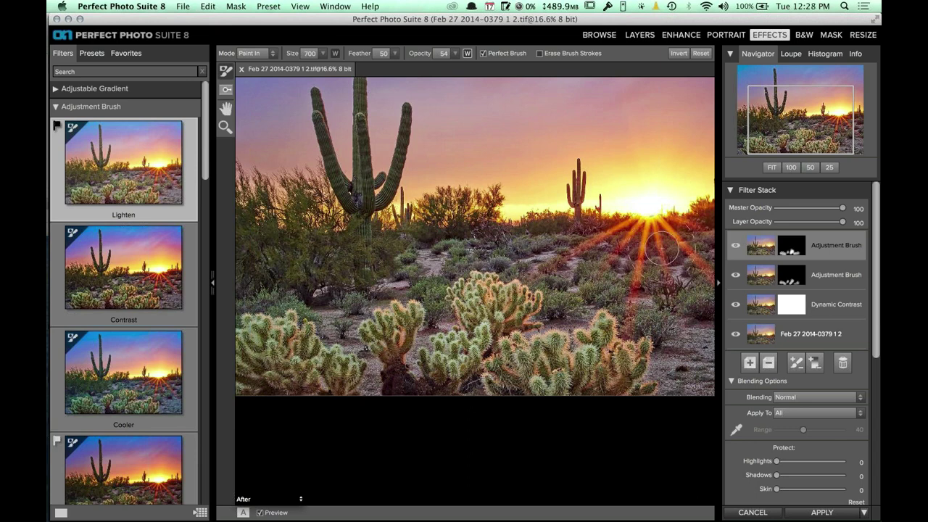
# - Add another filter layer with the Adjustment Brush's Darken preset and hide the filter list
pyautogui.click(750, 362)
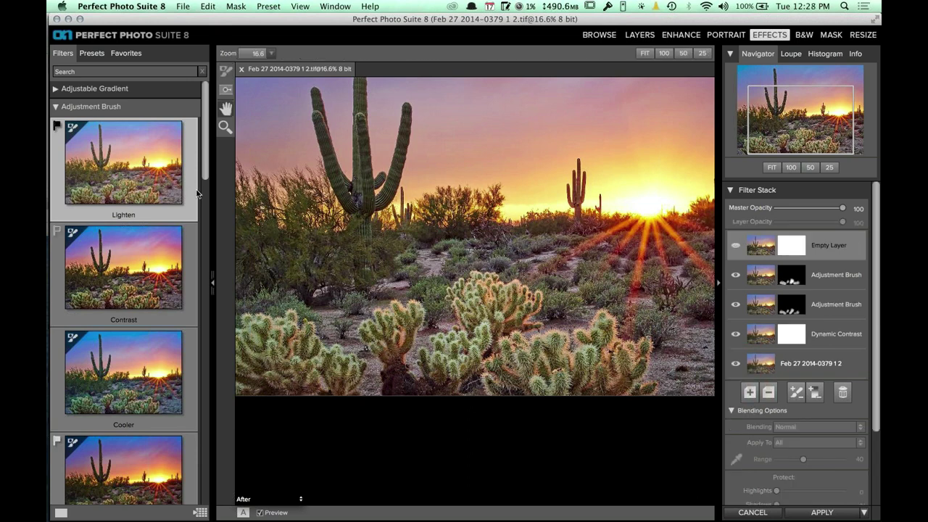
pyautogui.moveTo(202, 184); pyautogui.dragTo(202, 232)
pyautogui.click(127, 272)
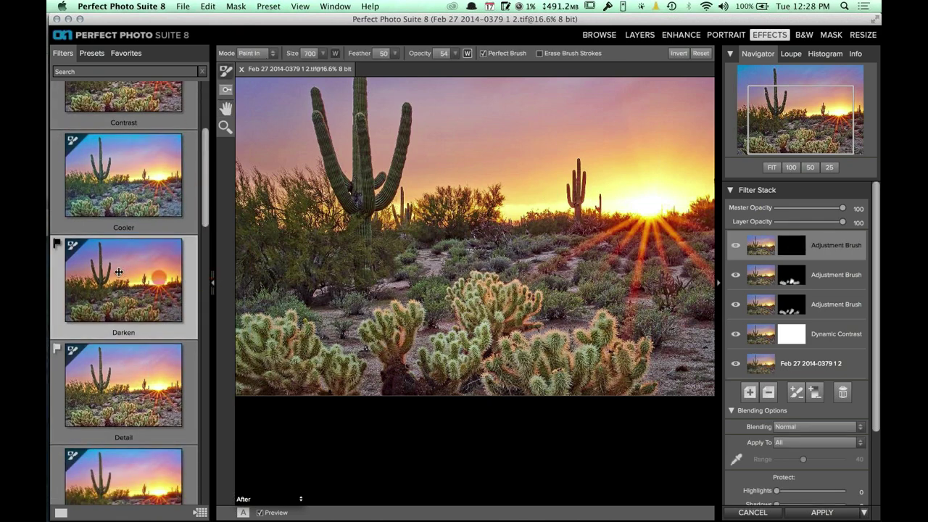
pyautogui.click(63, 267)
pyautogui.click(213, 283)
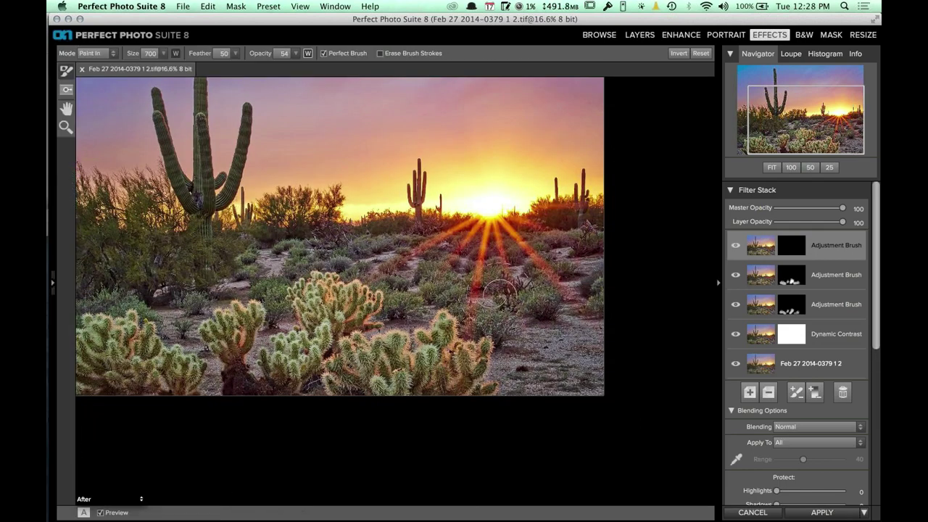
# - Paint the Darken adjustment in over the desert ground beside and behind the cholla cacti, from the photo's right side to its left
pyautogui.press('space')
pyautogui.click(569, 303)
pyautogui.moveTo(570, 303); pyautogui.dragTo(671, 325)
pyautogui.moveTo(629, 383); pyautogui.dragTo(649, 372)
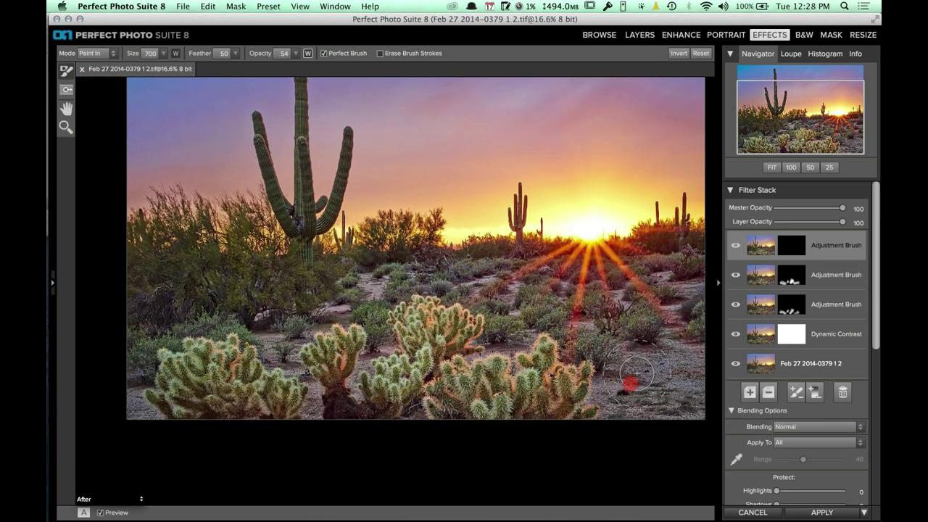
pyautogui.click(665, 294)
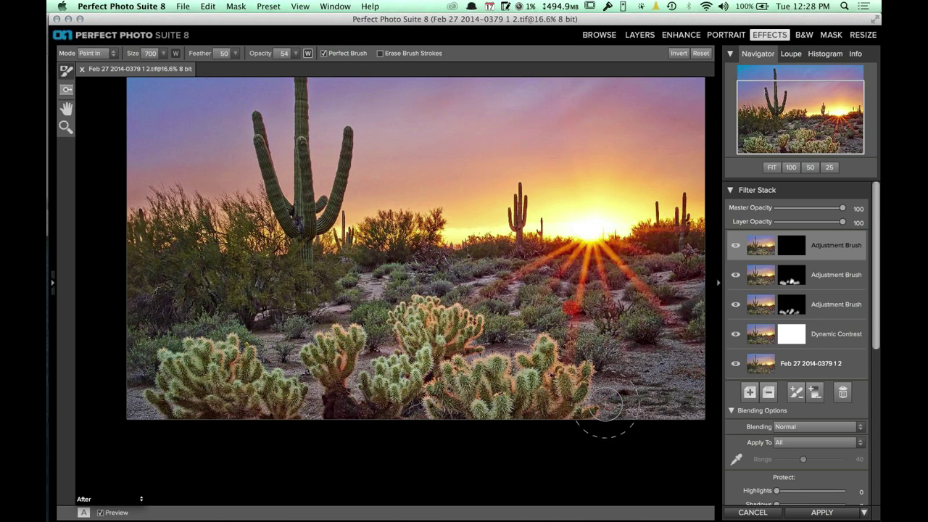
pyautogui.click(528, 329)
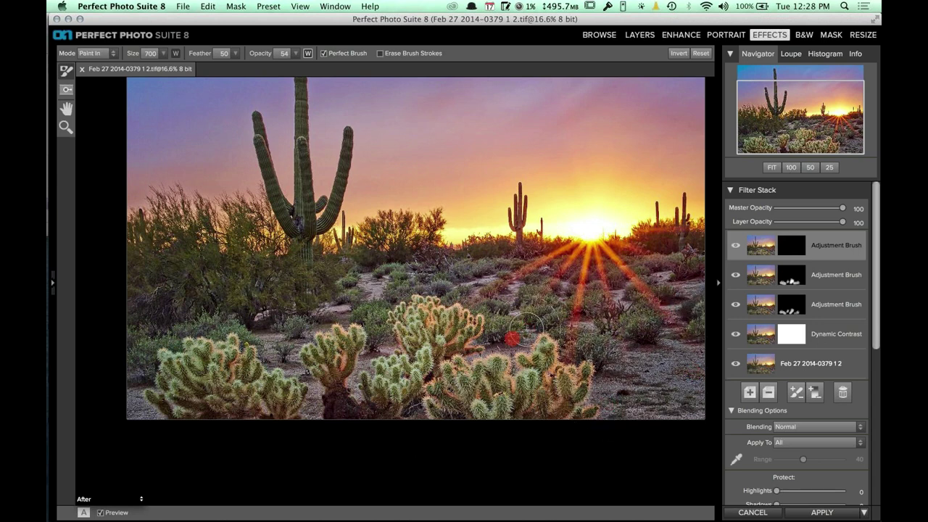
pyautogui.click(505, 272)
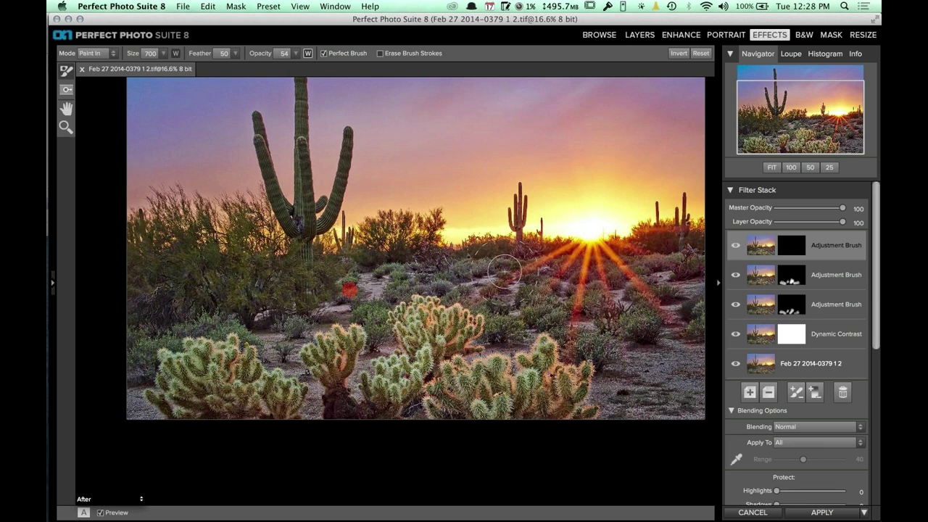
pyautogui.click(349, 293)
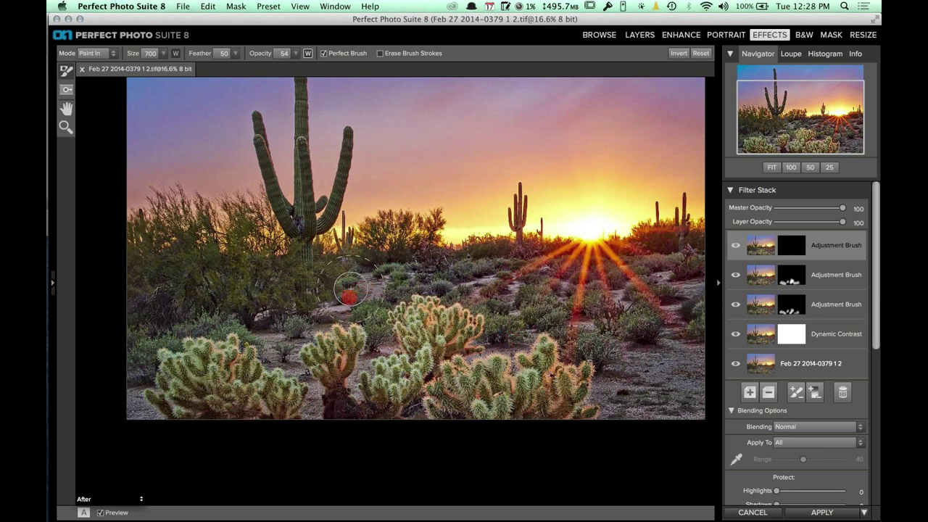
pyautogui.click(283, 342)
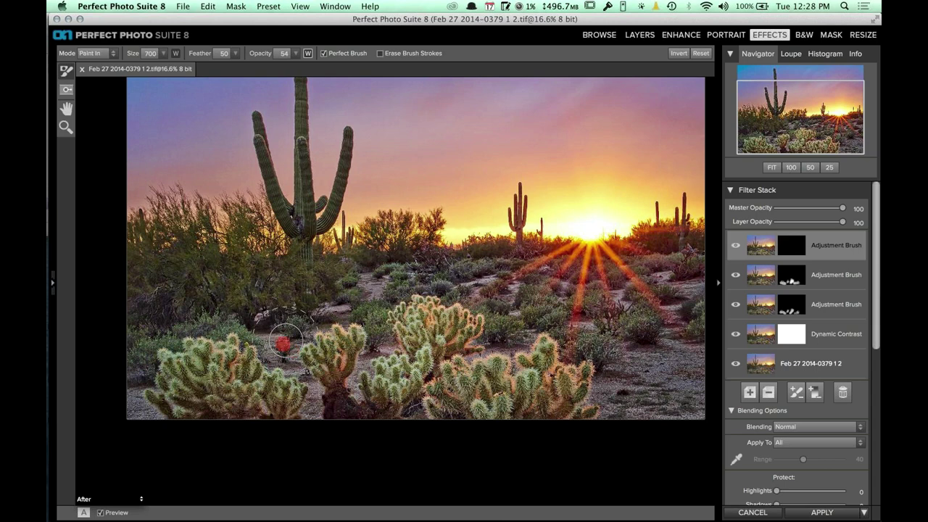
pyautogui.moveTo(282, 344); pyautogui.dragTo(311, 407)
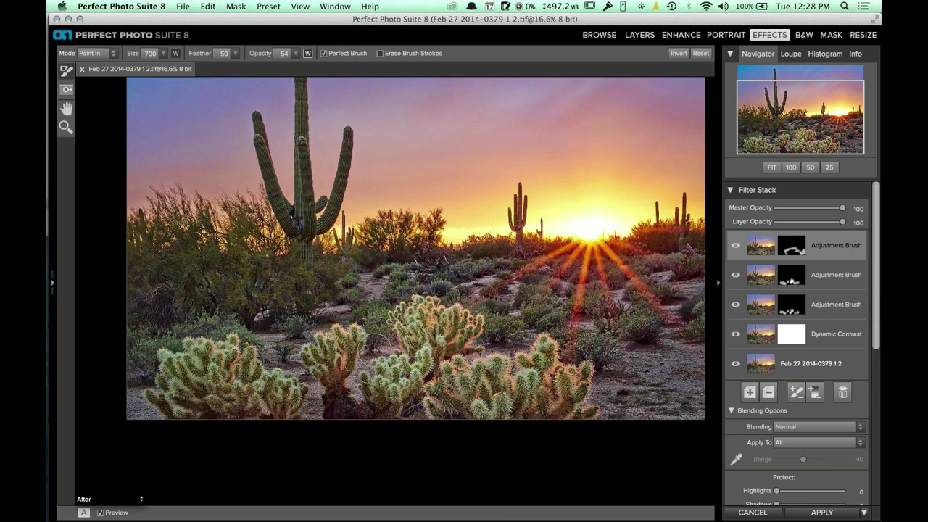
# - Paint the Darken adjustment in over the ground between the cholla cacti, the photo's lower-left corner and the shrubby midground behind the cacti
pyautogui.moveTo(359, 371); pyautogui.dragTo(355, 386)
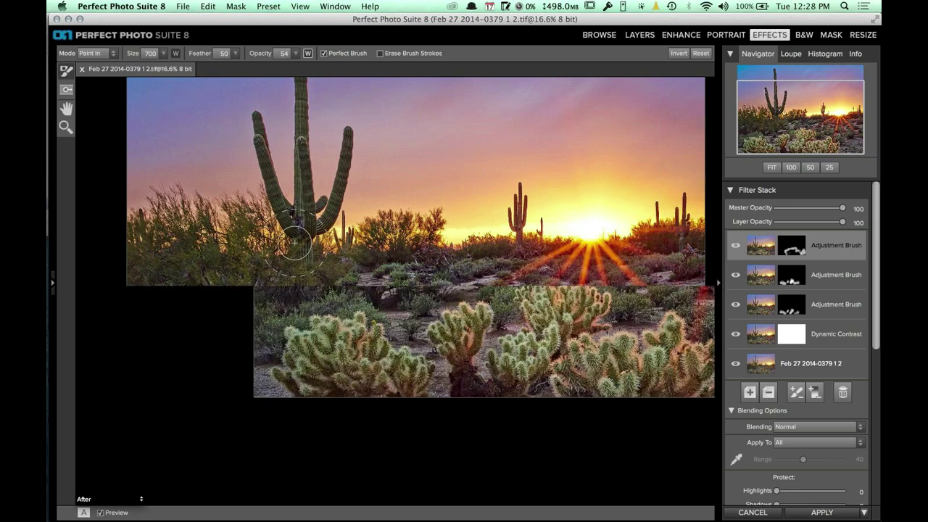
pyautogui.moveTo(257, 365); pyautogui.dragTo(266, 385)
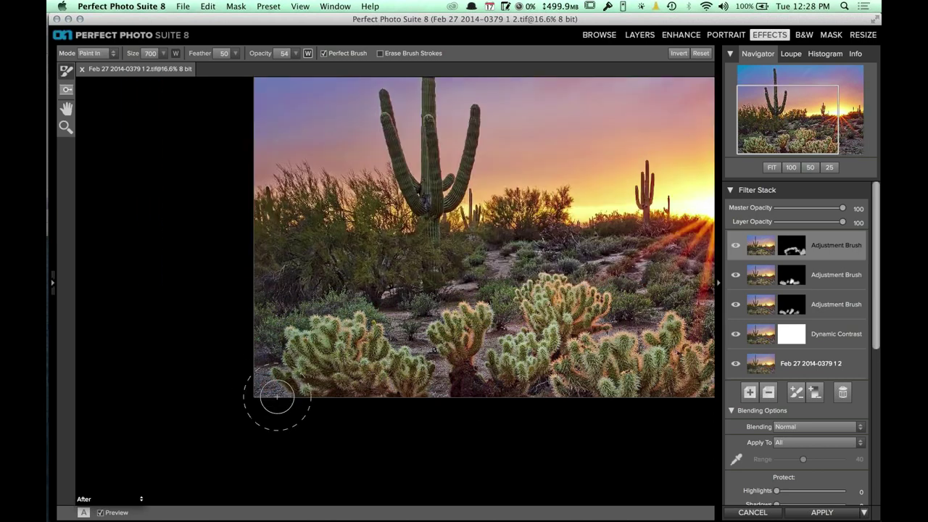
pyautogui.moveTo(409, 318)
pyautogui.mouseDown()
pyautogui.moveTo(500, 267)
pyautogui.moveTo(466, 291)
pyautogui.moveTo(616, 262)
pyautogui.mouseUp()
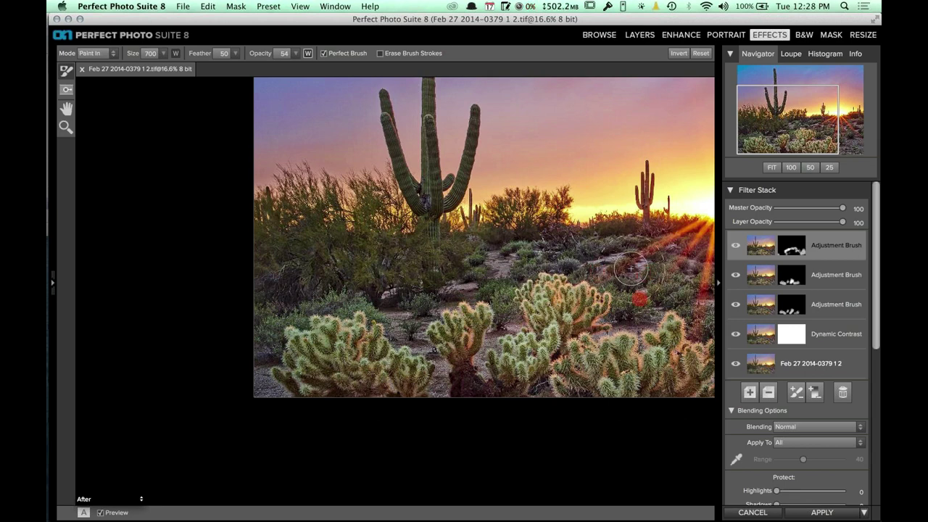
pyautogui.moveTo(645, 273)
pyautogui.mouseDown()
pyautogui.moveTo(635, 311)
pyautogui.moveTo(593, 240)
pyautogui.mouseUp()
pyautogui.press('space')
pyautogui.moveTo(406, 266); pyautogui.dragTo(134, 267)
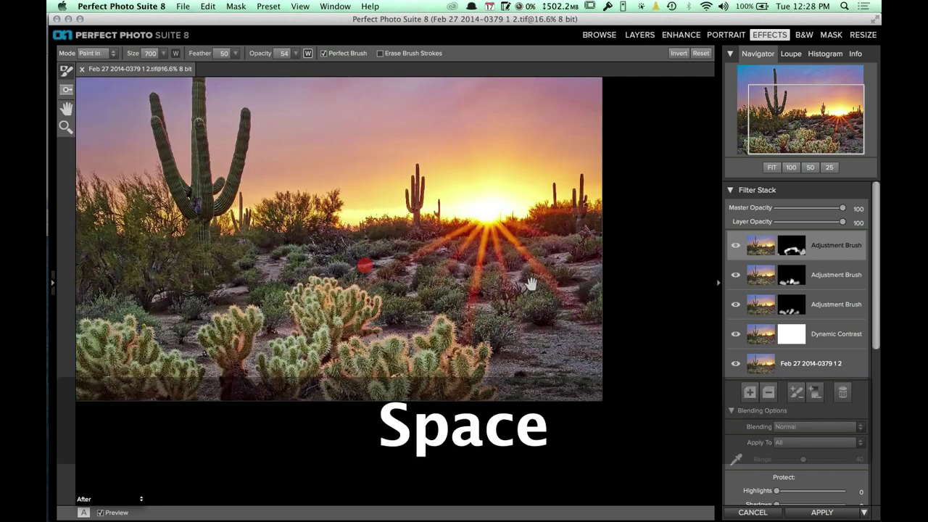
pyautogui.moveTo(530, 284)
pyautogui.mouseDown()
pyautogui.moveTo(495, 285)
pyautogui.moveTo(471, 303)
pyautogui.moveTo(547, 265)
pyautogui.moveTo(519, 365)
pyautogui.moveTo(506, 375)
pyautogui.moveTo(571, 351)
pyautogui.mouseUp()
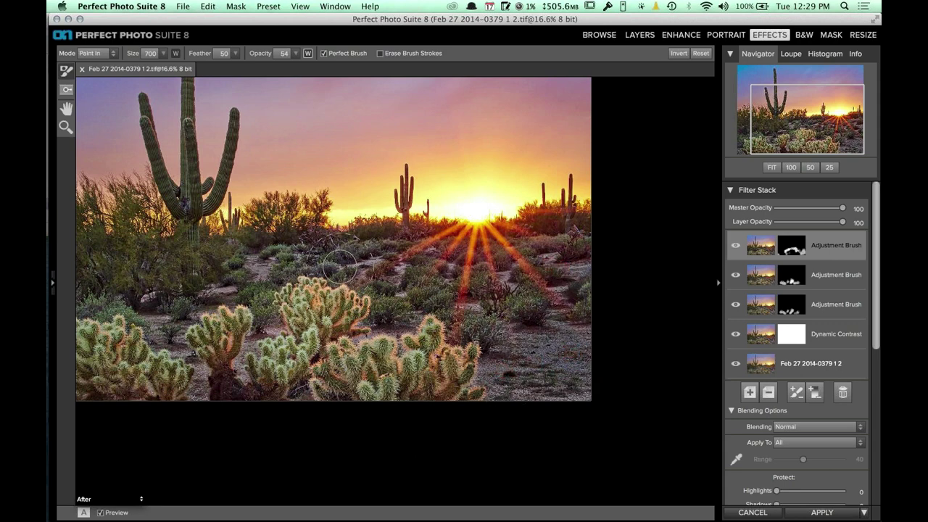
pyautogui.press('space')
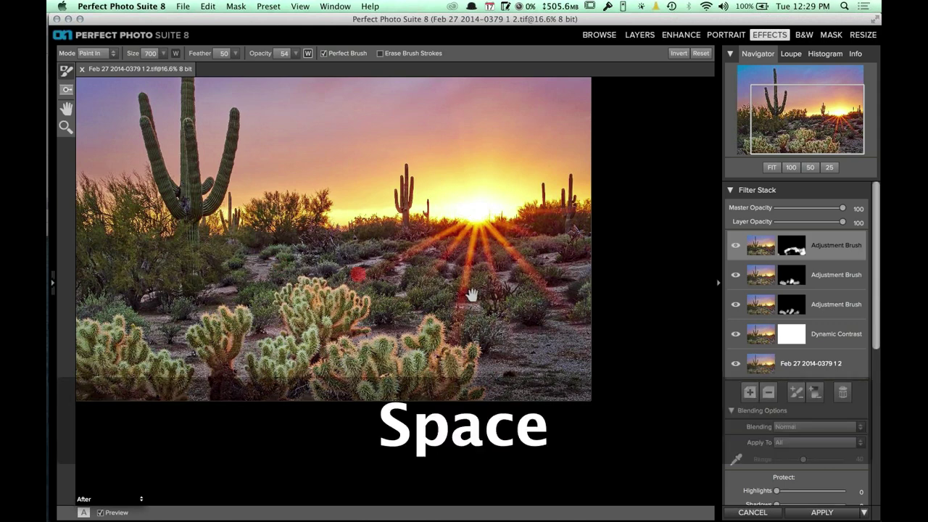
pyautogui.moveTo(471, 294); pyautogui.dragTo(450, 357)
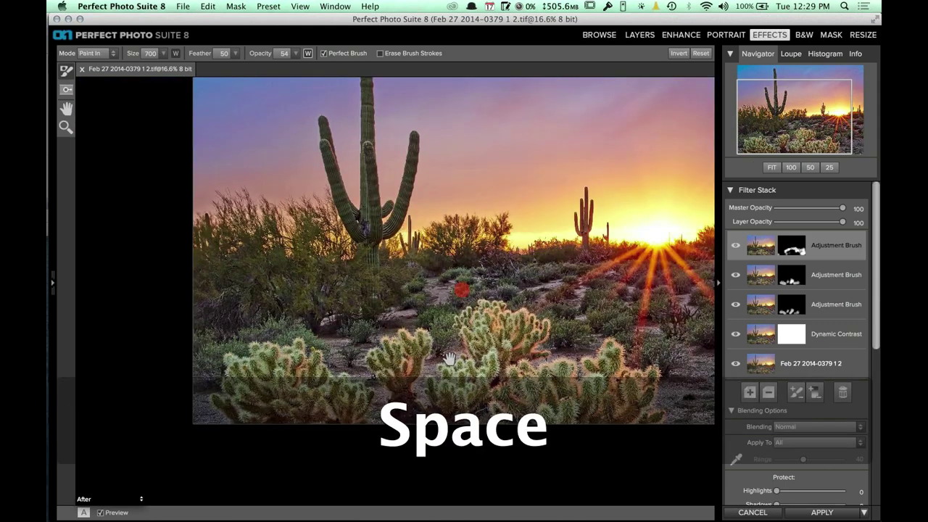
# - Select the Lighten adjustment layer just below the top layer and set its Brightness to 86
pyautogui.press('super+0')
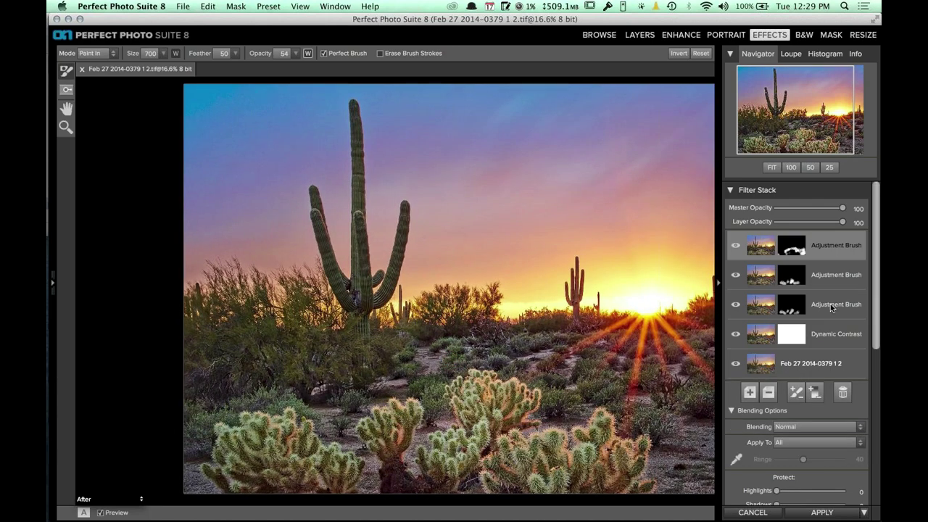
pyautogui.click(819, 280)
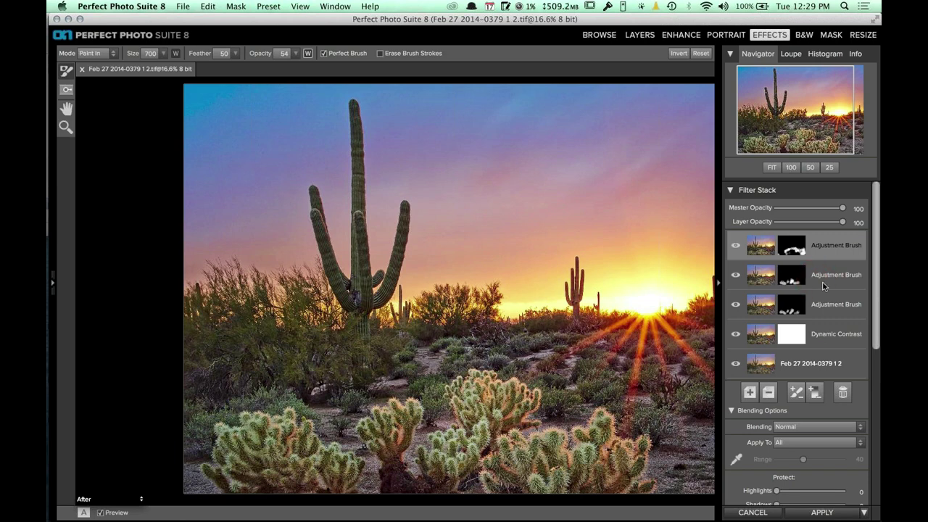
pyautogui.moveTo(876, 315); pyautogui.dragTo(876, 475)
pyautogui.moveTo(833, 363); pyautogui.dragTo(839, 363)
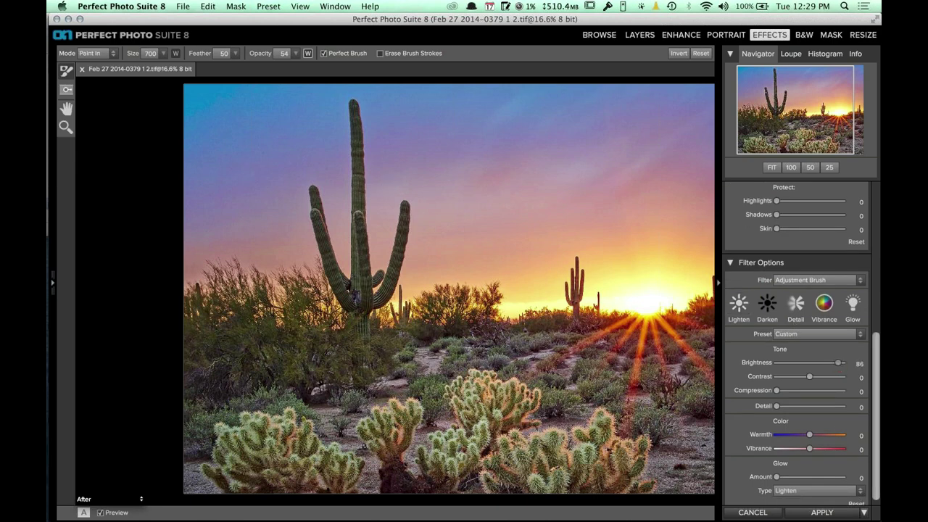
# - Reduce the masking brush to size 175 and paint the Lighten adjustment in along the large saguaro's central trunk
pyautogui.press('super+plus')
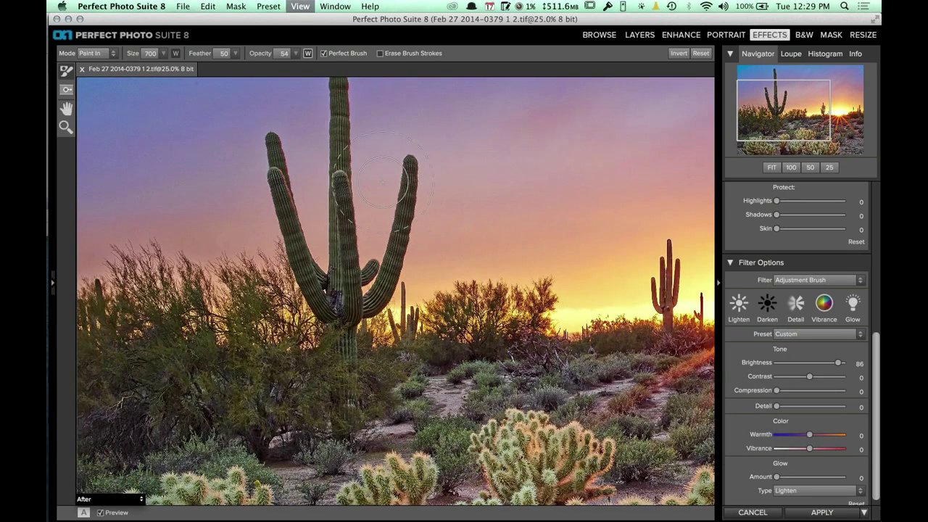
pyautogui.press('super+plus')
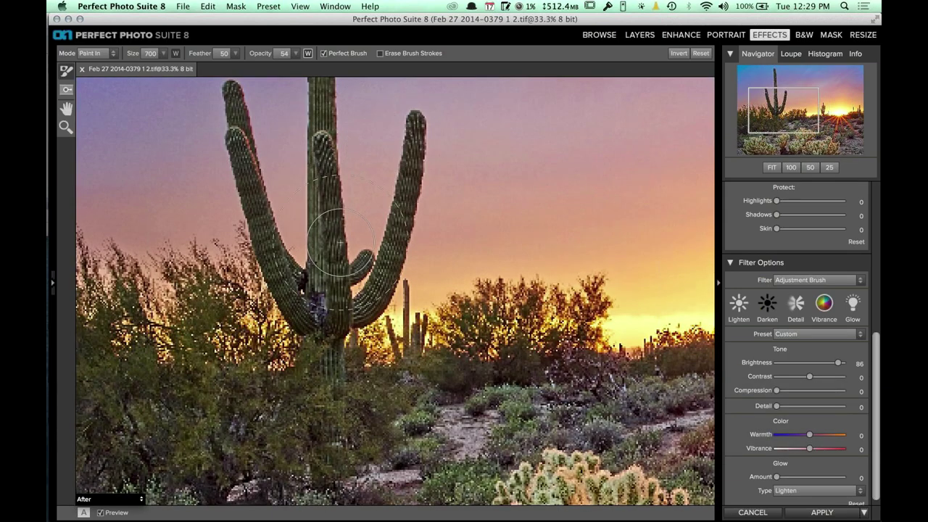
pyautogui.press('[')
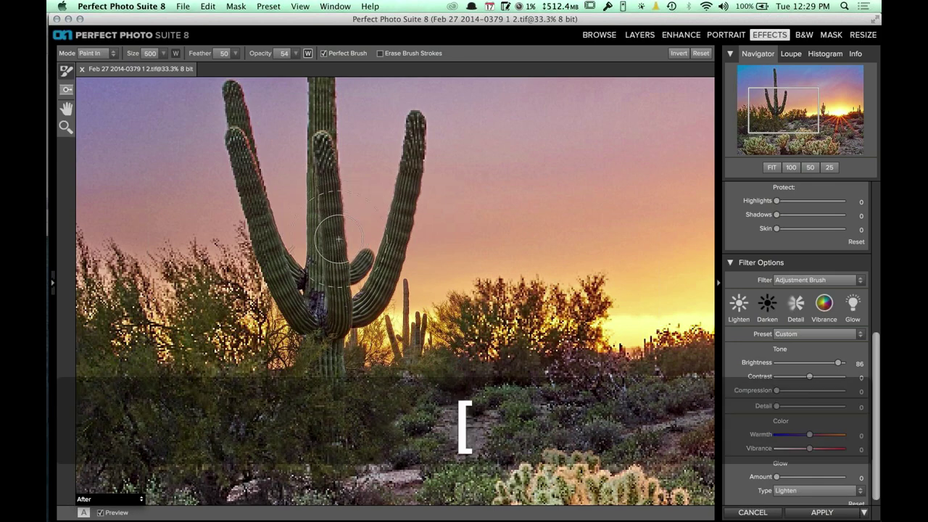
pyautogui.press('[')
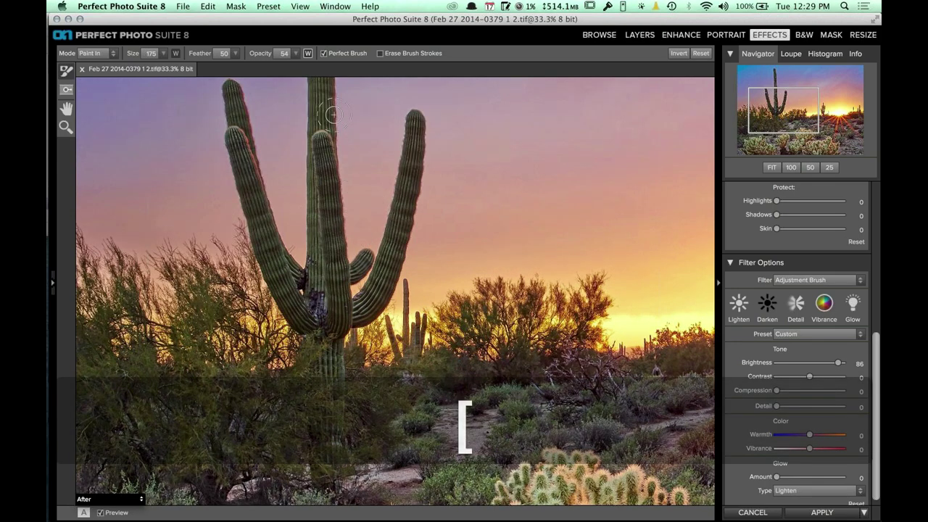
pyautogui.press('space')
pyautogui.moveTo(352, 241); pyautogui.dragTo(371, 348)
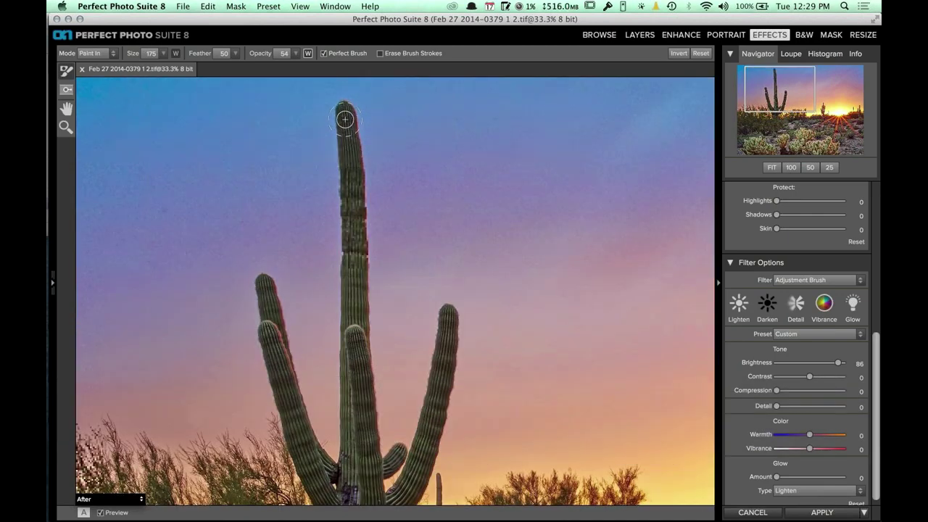
pyautogui.moveTo(346, 116)
pyautogui.mouseDown()
pyautogui.moveTo(360, 176)
pyautogui.moveTo(358, 199)
pyautogui.moveTo(348, 124)
pyautogui.moveTo(355, 348)
pyautogui.mouseUp()
pyautogui.moveTo(356, 348); pyautogui.dragTo(347, 483)
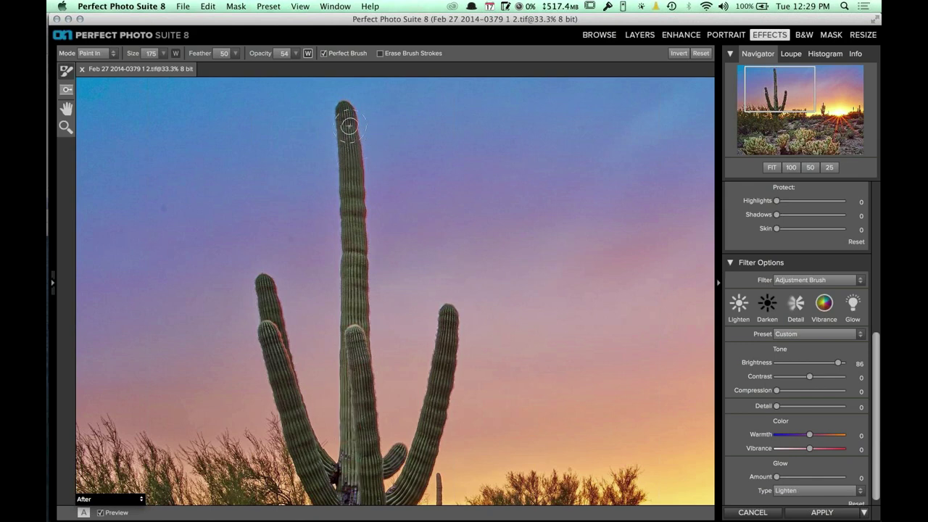
pyautogui.moveTo(346, 118); pyautogui.dragTo(352, 332)
# - Paint the Lighten adjustment in along the large saguaro's right and left arms
pyautogui.press('space')
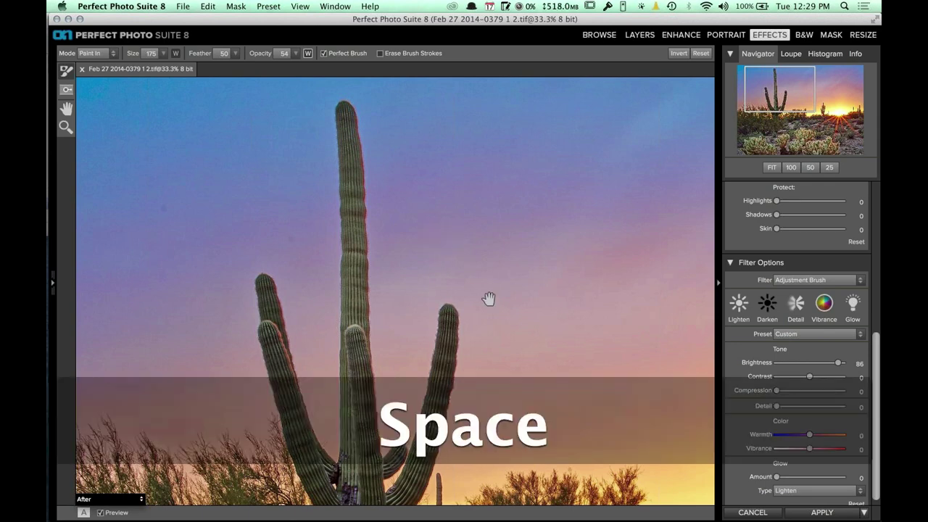
pyautogui.moveTo(489, 315); pyautogui.dragTo(534, 164)
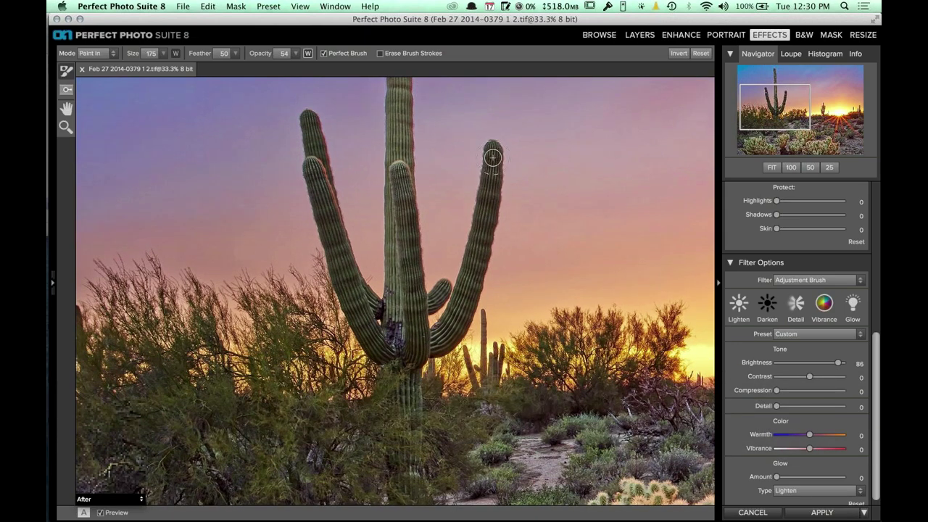
pyautogui.moveTo(493, 157)
pyautogui.mouseDown()
pyautogui.moveTo(467, 293)
pyautogui.moveTo(410, 358)
pyautogui.mouseUp()
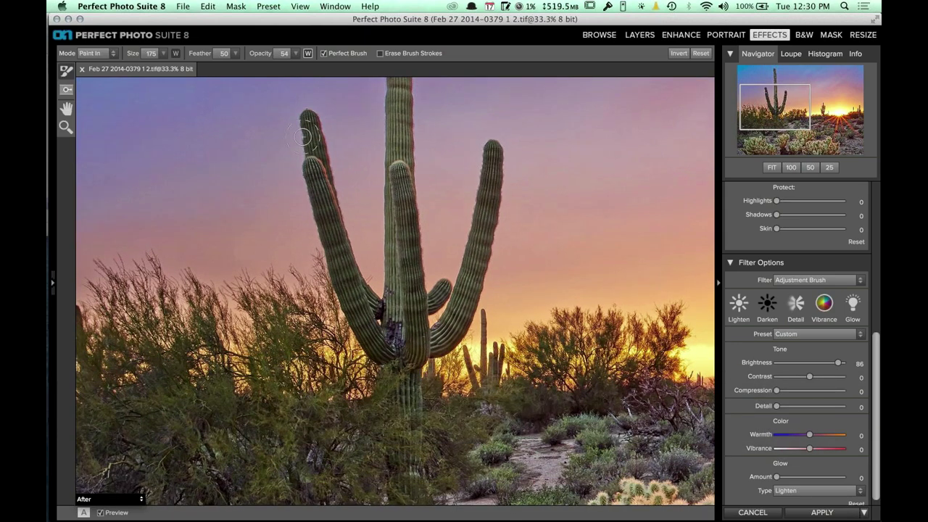
pyautogui.moveTo(311, 129)
pyautogui.mouseDown()
pyautogui.moveTo(326, 246)
pyautogui.moveTo(385, 362)
pyautogui.mouseUp()
pyautogui.moveTo(311, 138); pyautogui.dragTo(319, 177)
# - Enlarge the masking brush to size 800 and paint the Lighten adjustment in over the dark bushes around the large saguaro's base
pyautogui.press('space')
pyautogui.moveTo(468, 300); pyautogui.dragTo(570, 208)
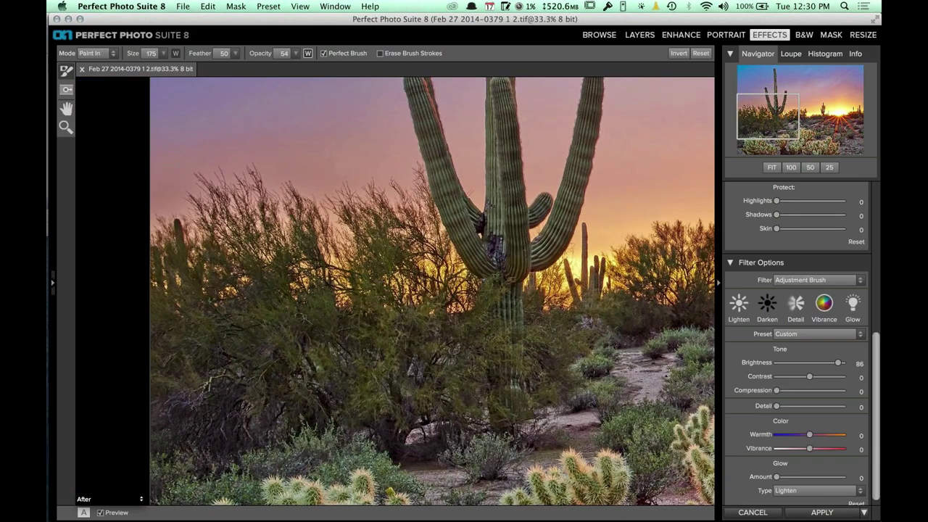
pyautogui.press(']')
pyautogui.press(']')
pyautogui.press(']')
pyautogui.press(']')
pyautogui.press(']')
pyautogui.press(']')
pyautogui.press(']')
pyautogui.press(']')
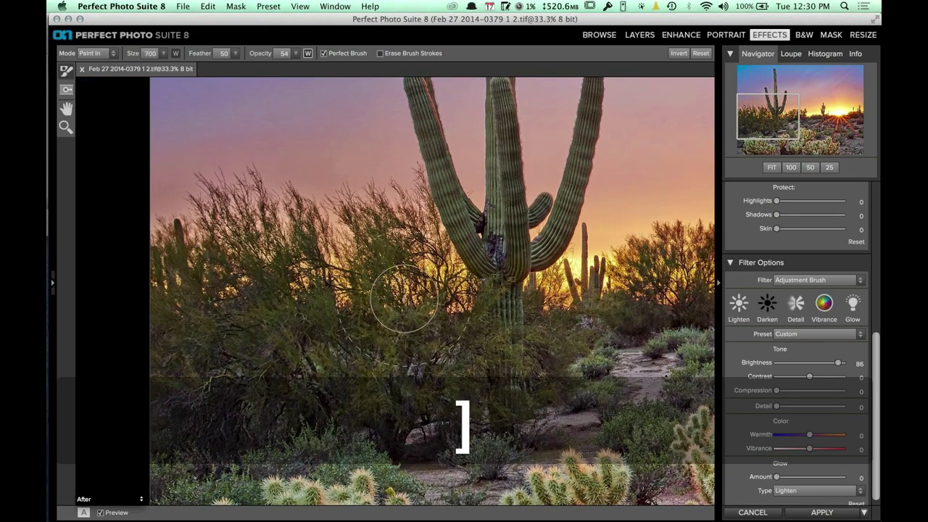
pyautogui.moveTo(352, 300)
pyautogui.mouseDown()
pyautogui.moveTo(320, 335)
pyautogui.moveTo(330, 359)
pyautogui.moveTo(356, 377)
pyautogui.moveTo(416, 401)
pyautogui.moveTo(510, 378)
pyautogui.moveTo(489, 302)
pyautogui.moveTo(433, 397)
pyautogui.moveTo(509, 378)
pyautogui.moveTo(475, 283)
pyautogui.moveTo(420, 265)
pyautogui.moveTo(355, 286)
pyautogui.moveTo(321, 350)
pyautogui.moveTo(317, 383)
pyautogui.moveTo(406, 363)
pyautogui.moveTo(452, 318)
pyautogui.moveTo(488, 341)
pyautogui.moveTo(489, 362)
pyautogui.moveTo(320, 394)
pyautogui.moveTo(430, 314)
pyautogui.moveTo(499, 377)
pyautogui.moveTo(508, 348)
pyautogui.mouseUp()
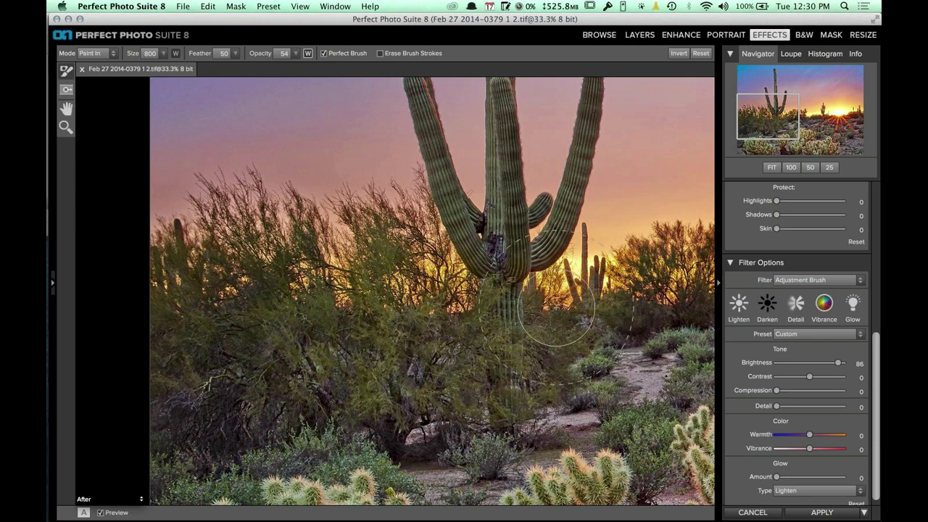
# - Select the topmost Darken layer's mask and paint it in over the distant saguaro's trunk with the brush at size 100
pyautogui.press('space')
pyautogui.moveTo(435, 298)
pyautogui.mouseDown()
pyautogui.moveTo(390, 301)
pyautogui.moveTo(506, 324)
pyautogui.moveTo(345, 325)
pyautogui.mouseUp()
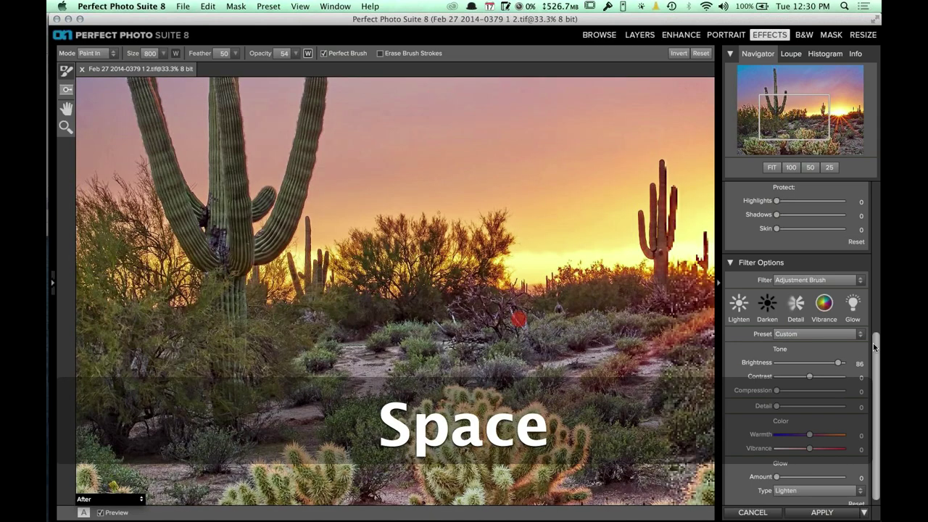
pyautogui.scroll(10, 873, 343)
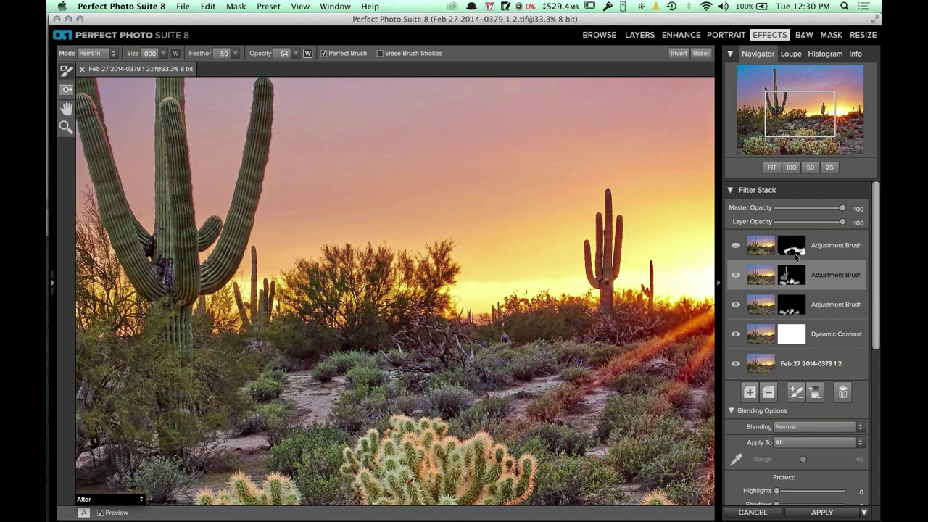
pyautogui.click(791, 249)
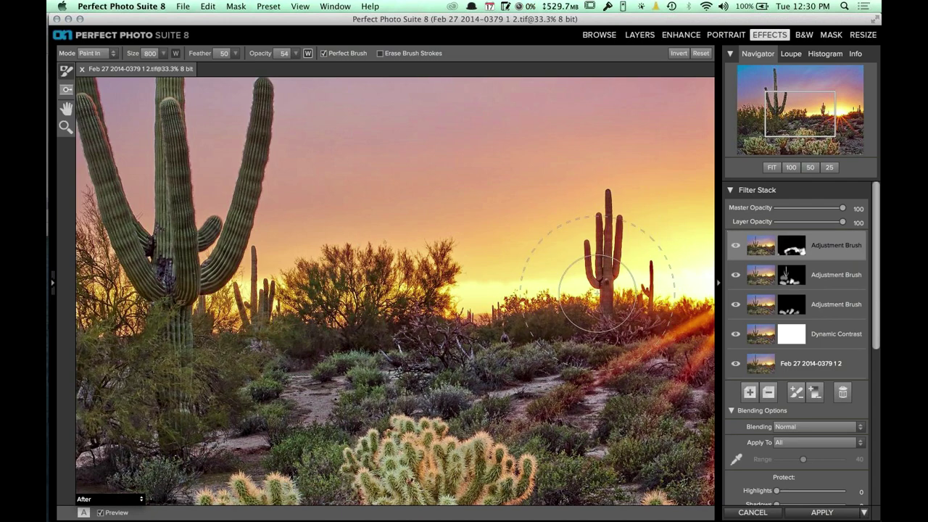
pyautogui.press('[')
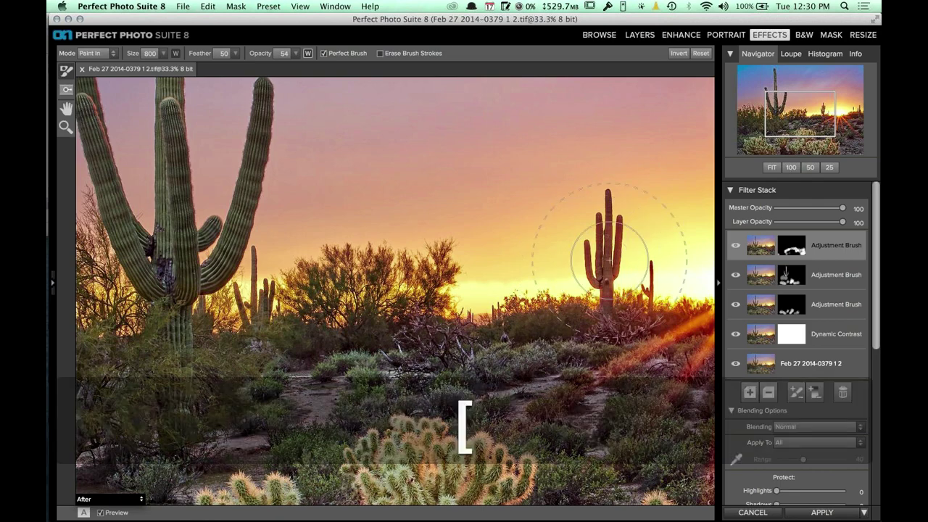
pyautogui.press('[')
pyautogui.press('[')
pyautogui.press('[')
pyautogui.press('[')
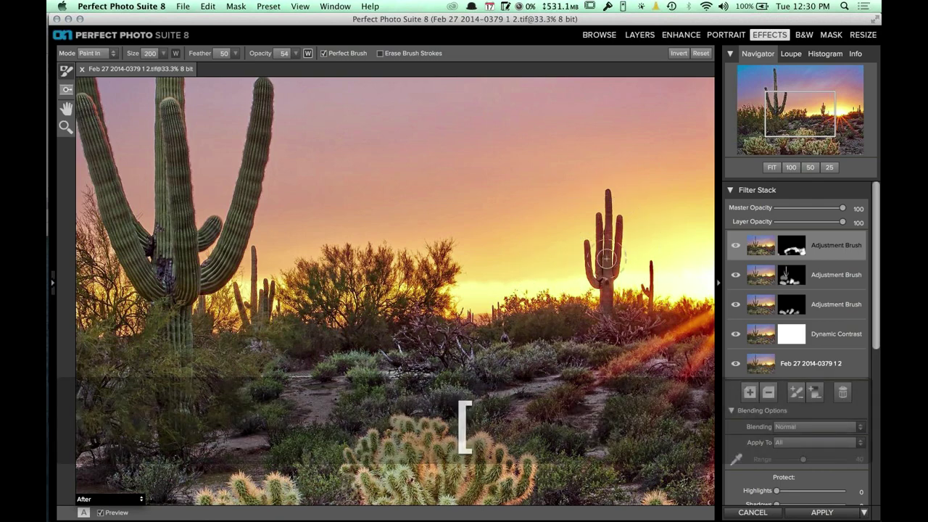
pyautogui.press('super+equal')
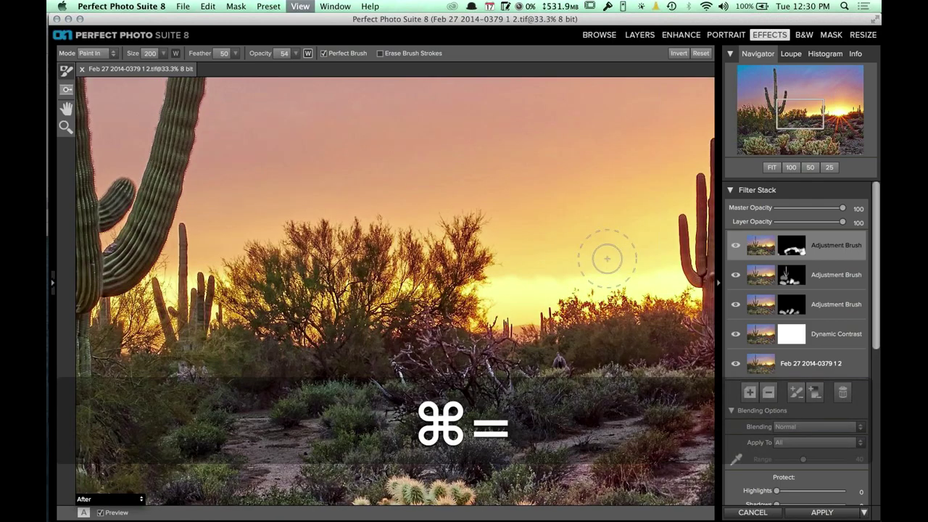
pyautogui.moveTo(348, 282); pyautogui.dragTo(211, 271)
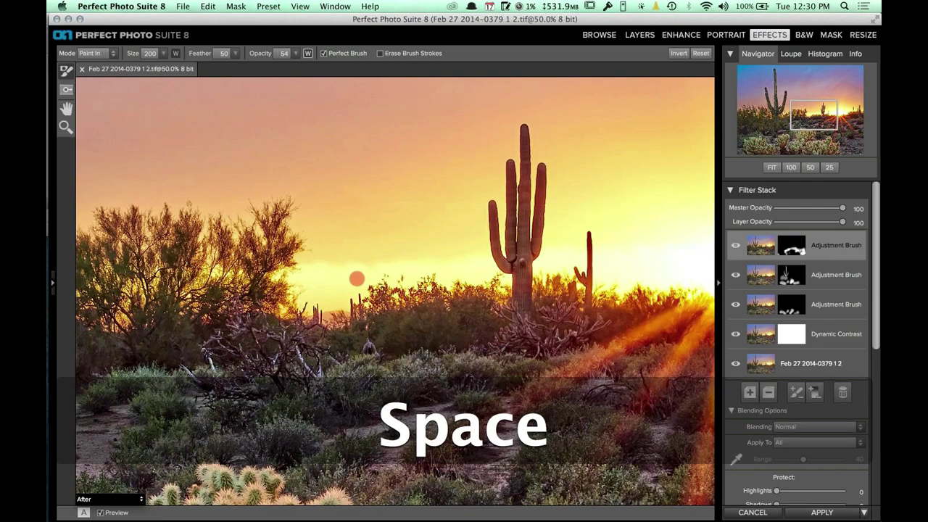
pyautogui.moveTo(356, 279); pyautogui.dragTo(292, 295)
pyautogui.press('[')
pyautogui.press('[')
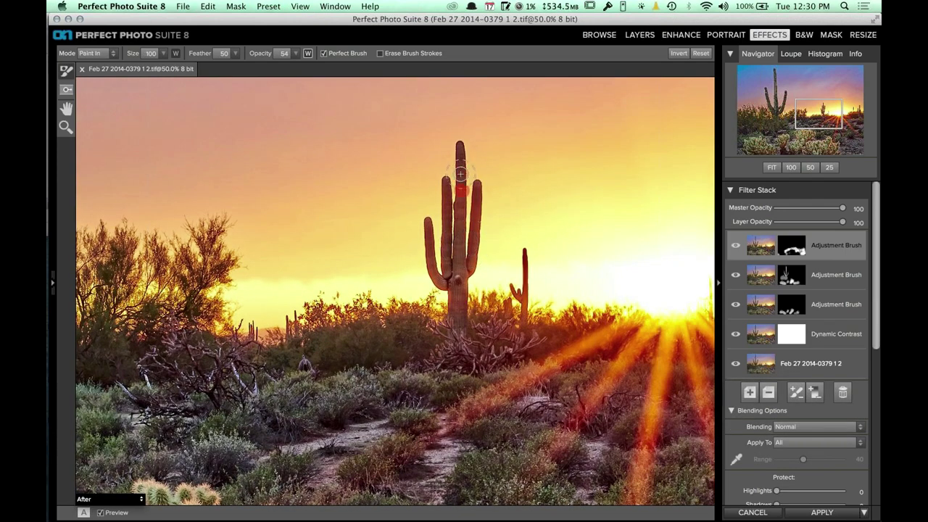
pyautogui.moveTo(463, 227)
pyautogui.mouseDown()
pyautogui.moveTo(457, 315)
pyautogui.moveTo(459, 190)
pyautogui.mouseUp()
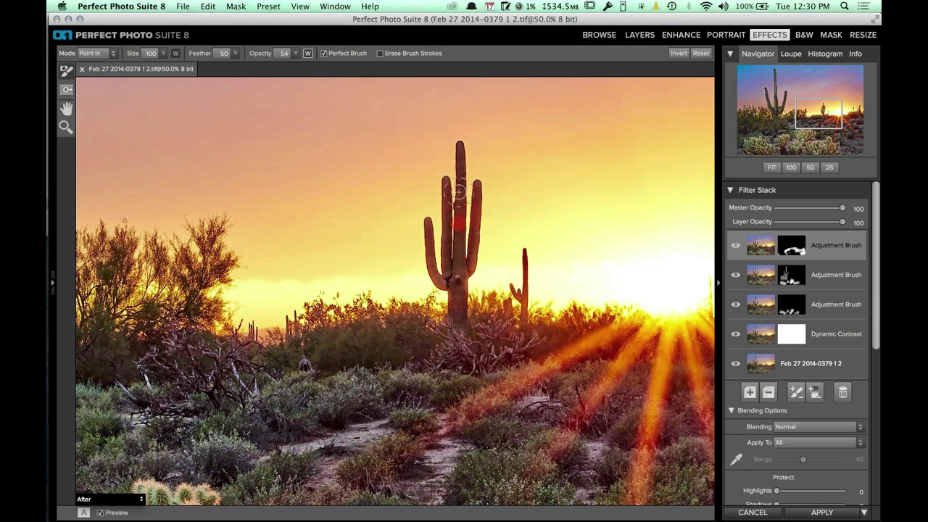
# - Reduce the brush to size 80 and paint the Darken adjustment in over the distant saguaro's arms and the small cactus beside it
pyautogui.press('[')
pyautogui.press('[')
pyautogui.moveTo(475, 218)
pyautogui.mouseDown()
pyautogui.moveTo(477, 194)
pyautogui.moveTo(452, 321)
pyautogui.moveTo(465, 154)
pyautogui.mouseUp()
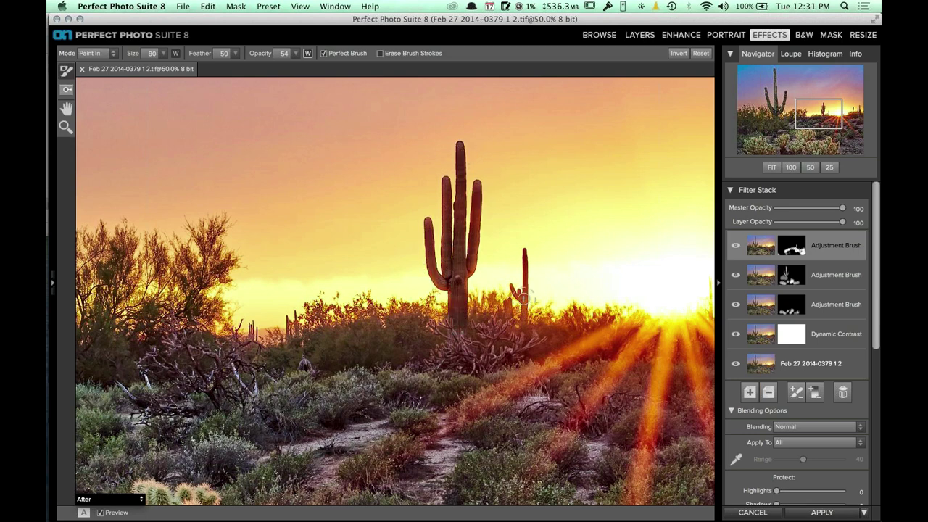
pyautogui.moveTo(524, 297)
pyautogui.mouseDown()
pyautogui.moveTo(525, 350)
pyautogui.moveTo(524, 264)
pyautogui.moveTo(523, 319)
pyautogui.moveTo(516, 301)
pyautogui.mouseUp()
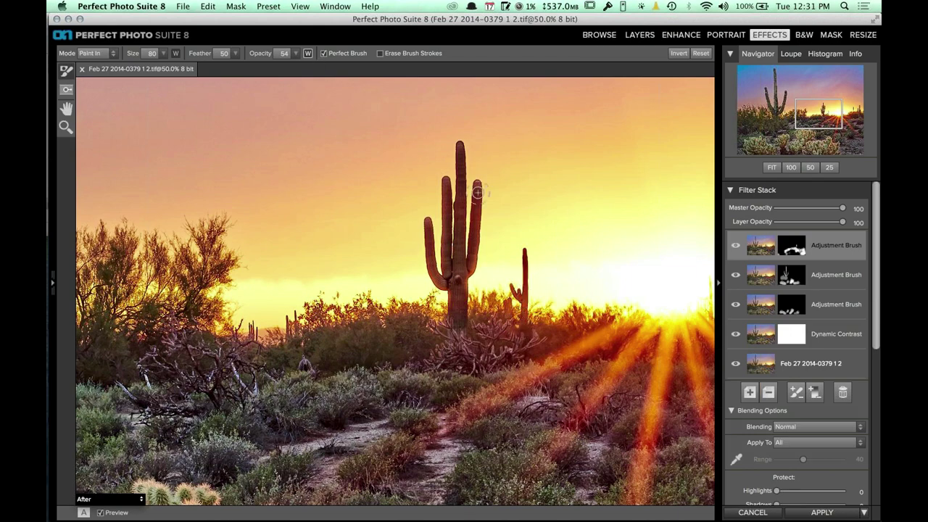
pyautogui.press('space')
pyautogui.hscroll(10, 587, 251)
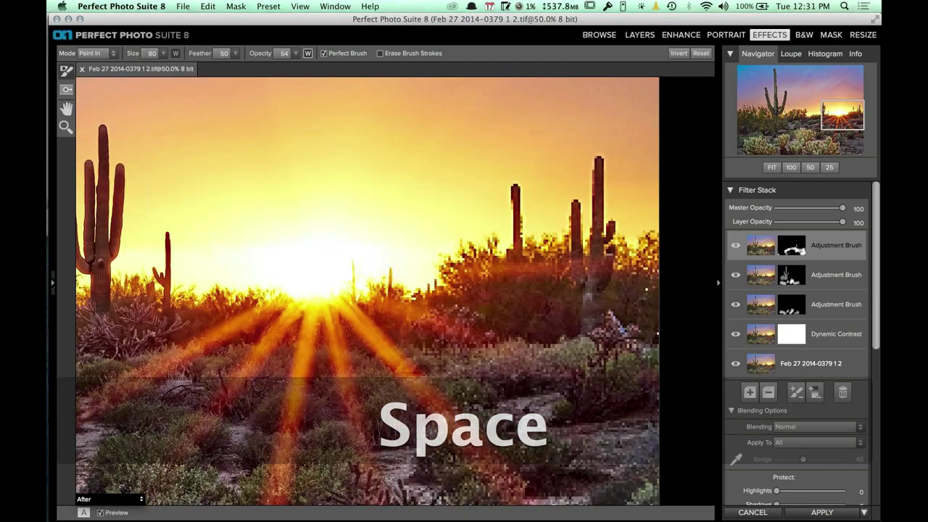
pyautogui.press('super+0')
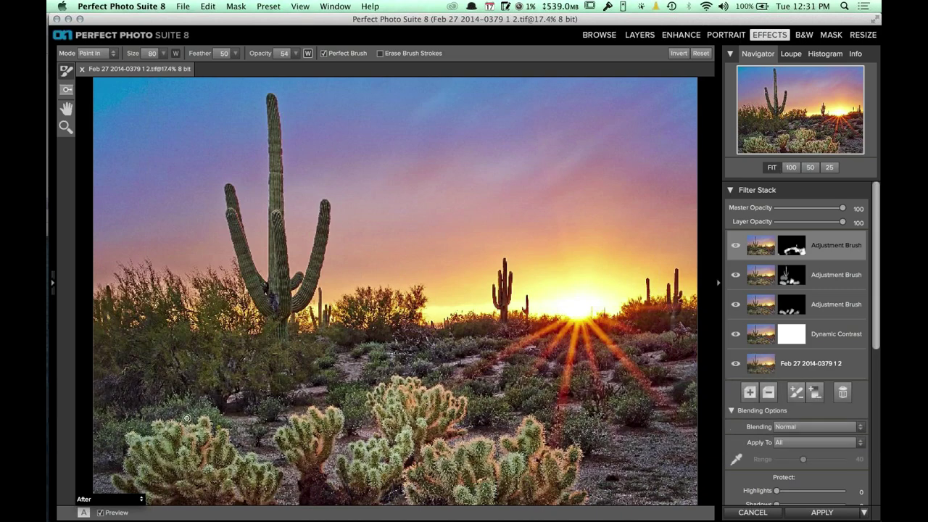
# - Compare the photo with and without the current filter stack
pyautogui.press('h')
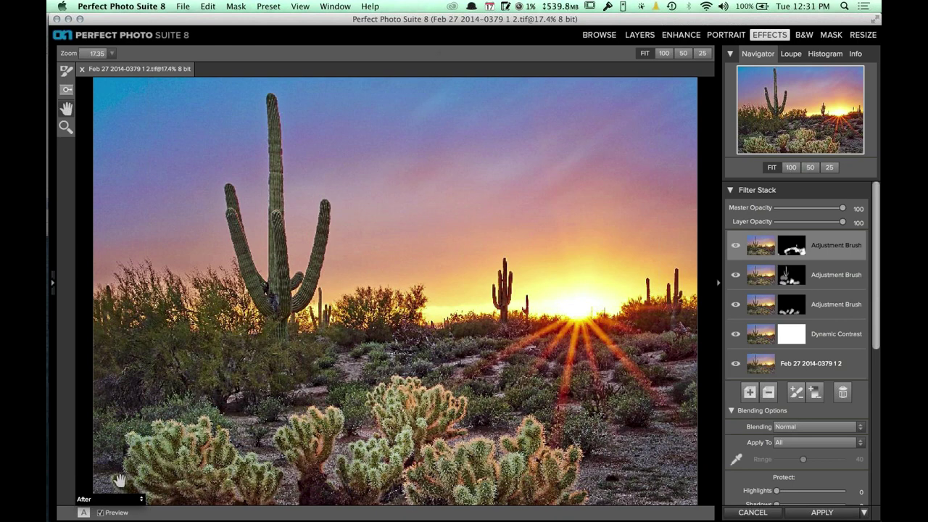
pyautogui.click(101, 513)
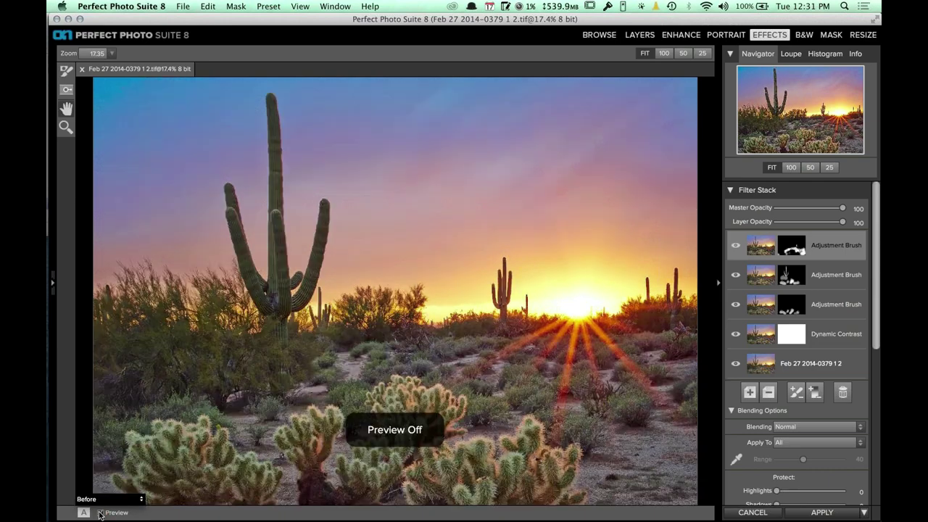
pyautogui.click(101, 512)
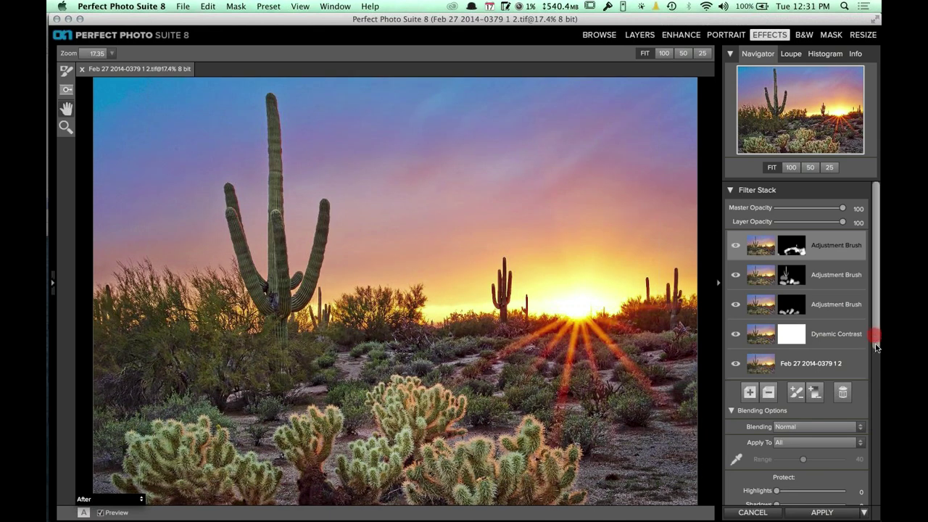
# - Add a new layer at the top of the filter stack and apply the Tone Enhancer filter to it
pyautogui.scroll(-3, 874, 331)
pyautogui.scroll(3, 834, 363)
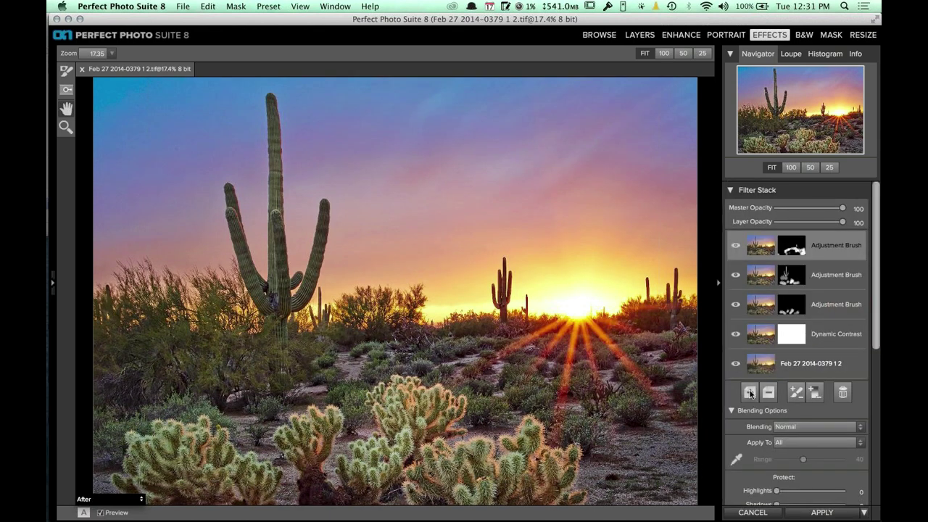
pyautogui.click(750, 391)
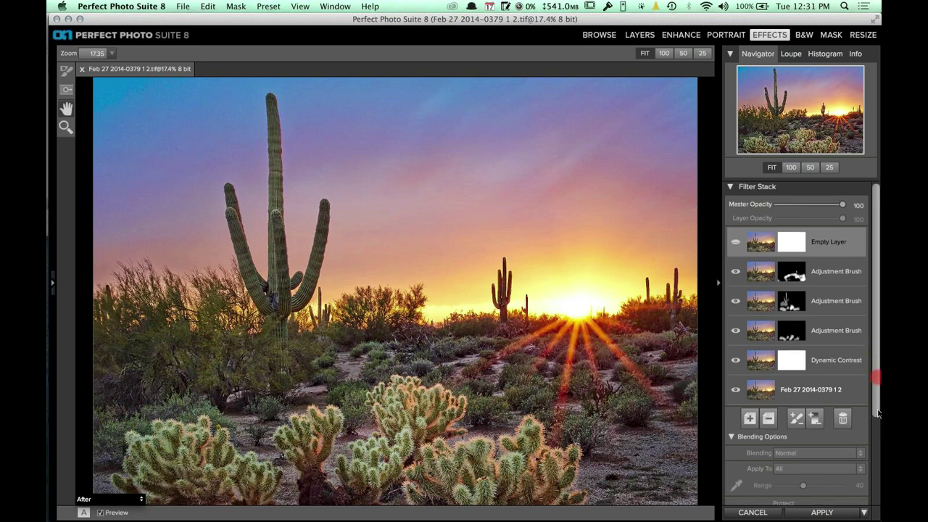
pyautogui.moveTo(876, 340); pyautogui.dragTo(868, 466)
pyautogui.click(821, 475)
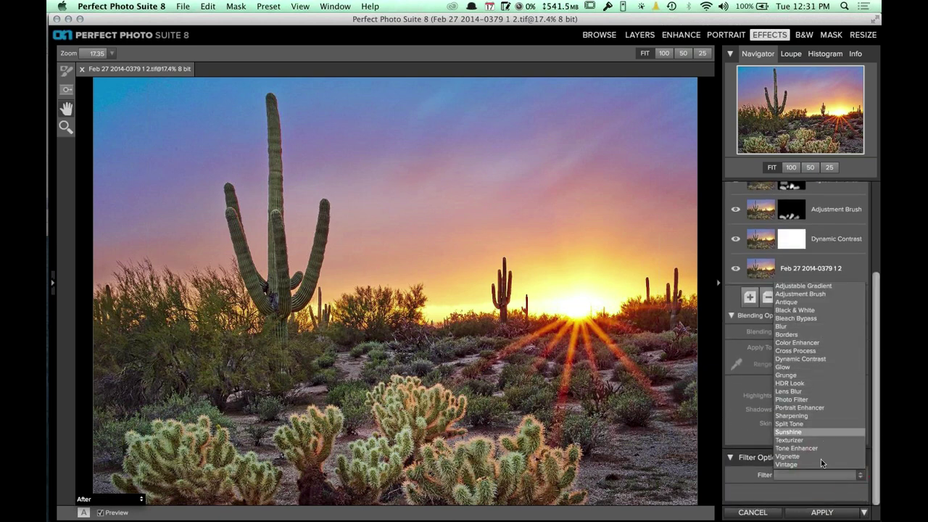
pyautogui.click(814, 449)
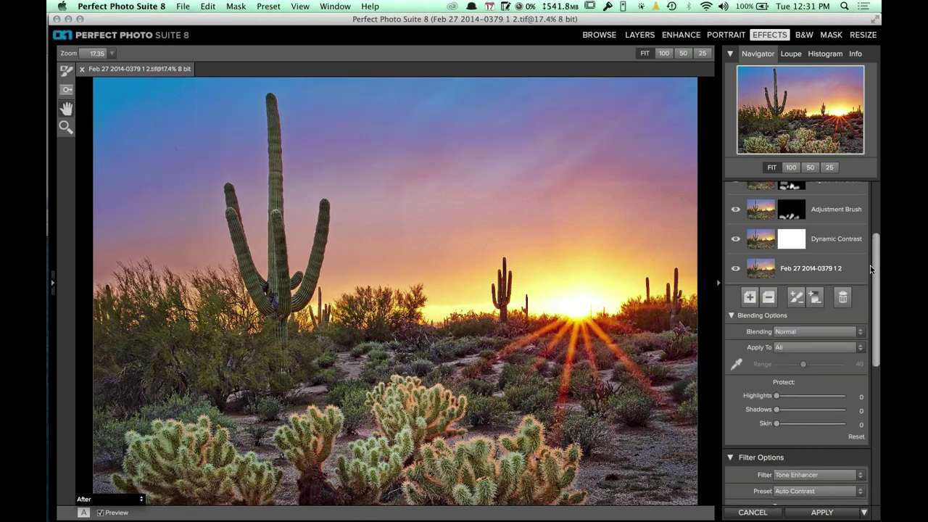
pyautogui.click(877, 209)
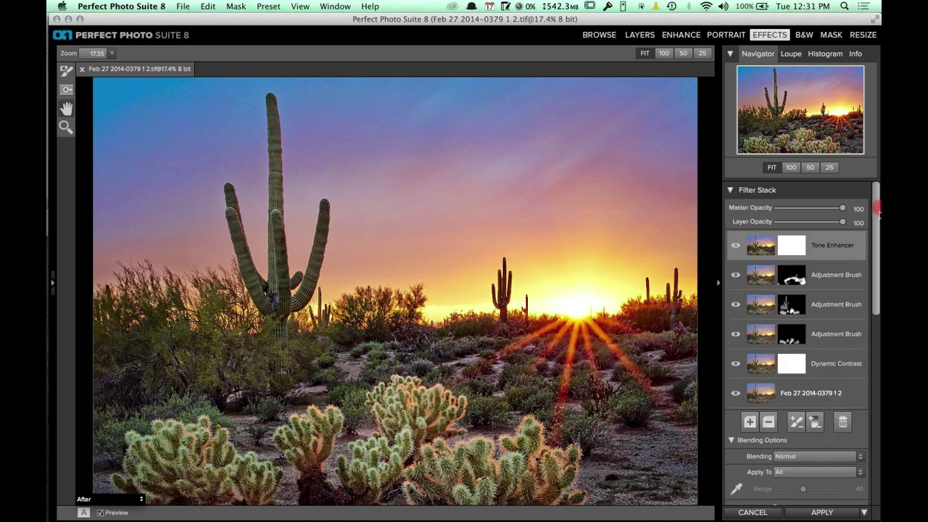
# - Turn off the Tone Enhancer's automatic levels, set Shadows to 15 and Contrast to 1
pyautogui.moveTo(877, 208); pyautogui.dragTo(878, 318)
pyautogui.moveTo(869, 352); pyautogui.dragTo(874, 427)
pyautogui.click(852, 271)
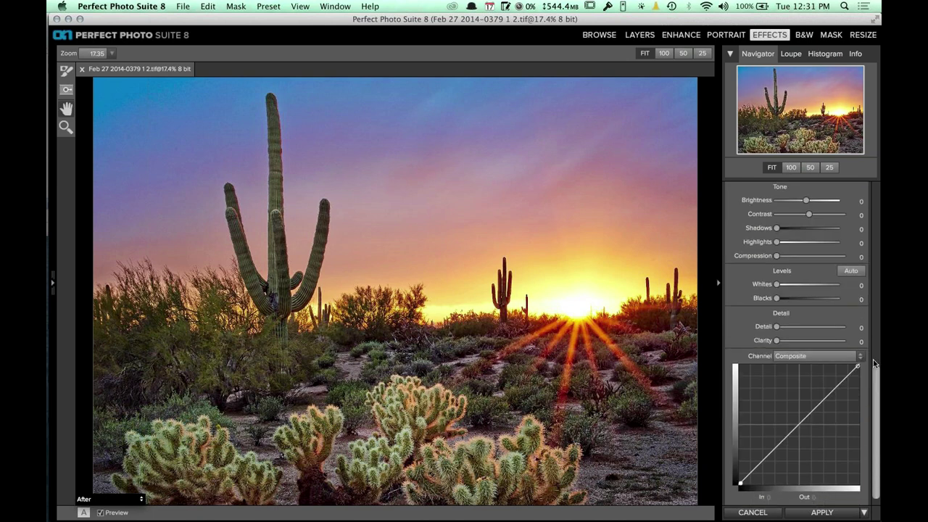
pyautogui.moveTo(876, 394); pyautogui.dragTo(874, 358)
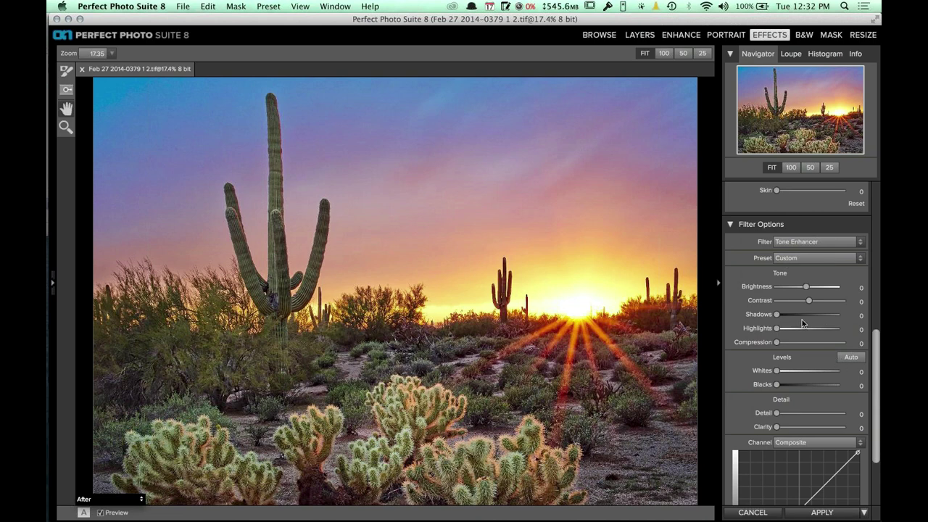
pyautogui.moveTo(800, 317); pyautogui.dragTo(796, 317)
pyautogui.moveTo(878, 417); pyautogui.dragTo(879, 366)
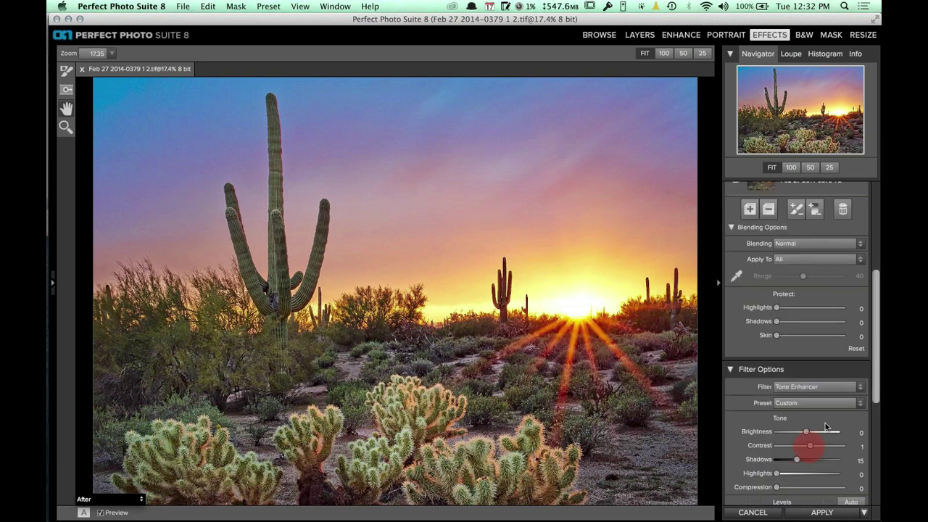
pyautogui.moveTo(875, 404); pyautogui.dragTo(861, 464)
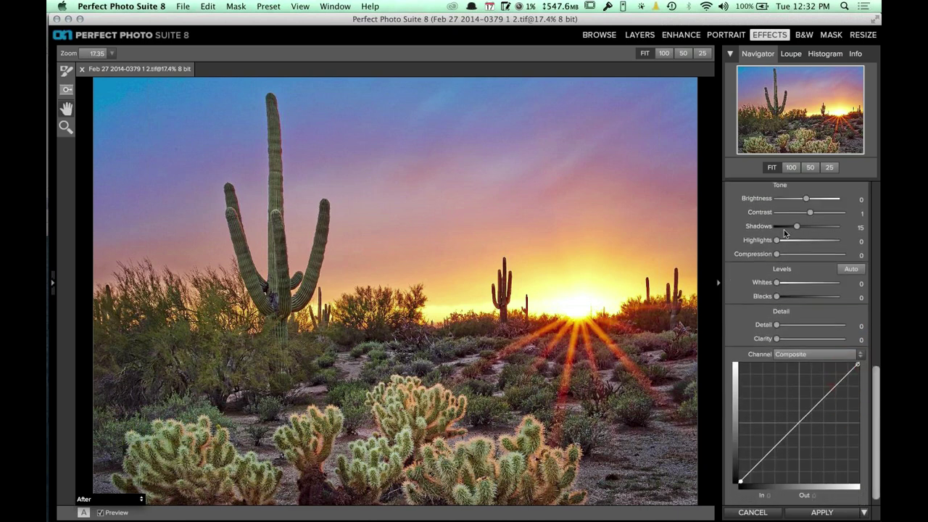
# - Try a Whites level of 24 in the Tone Enhancer, settling on 2
pyautogui.click(798, 283)
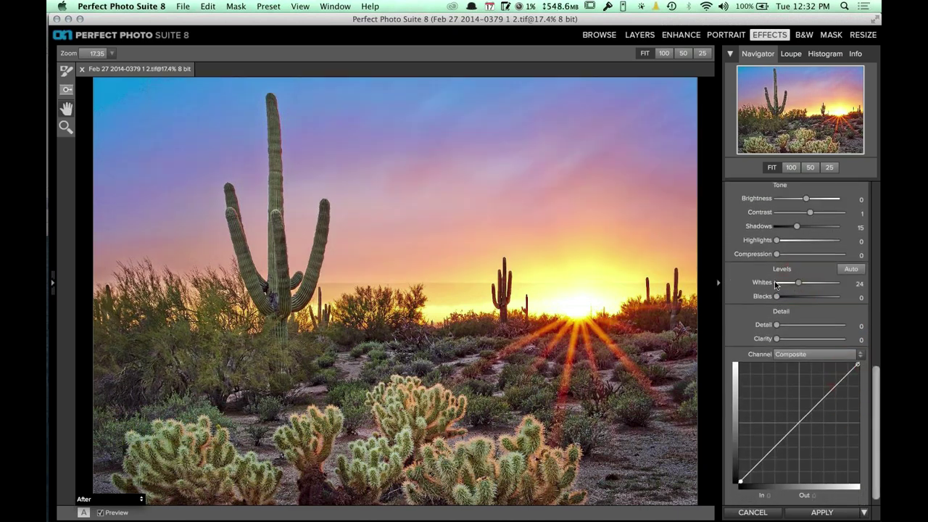
pyautogui.click(778, 283)
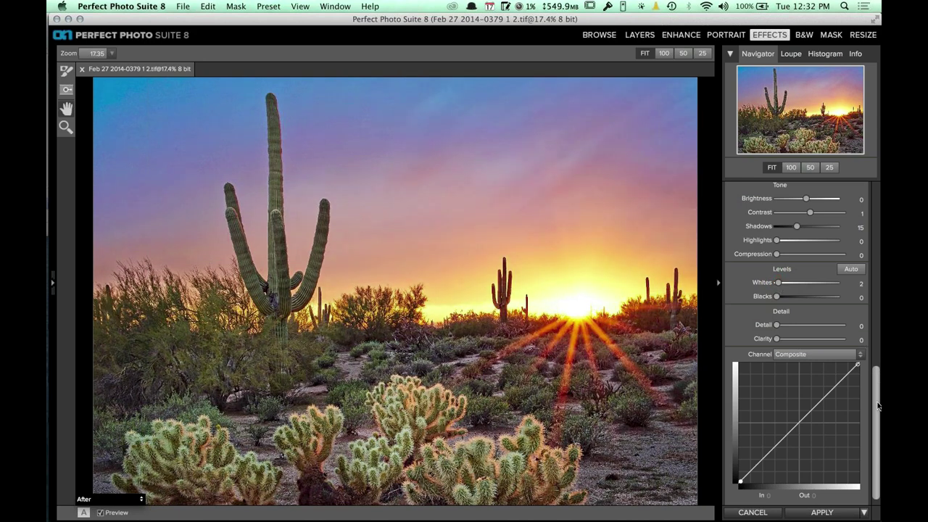
pyautogui.moveTo(878, 406); pyautogui.dragTo(876, 204)
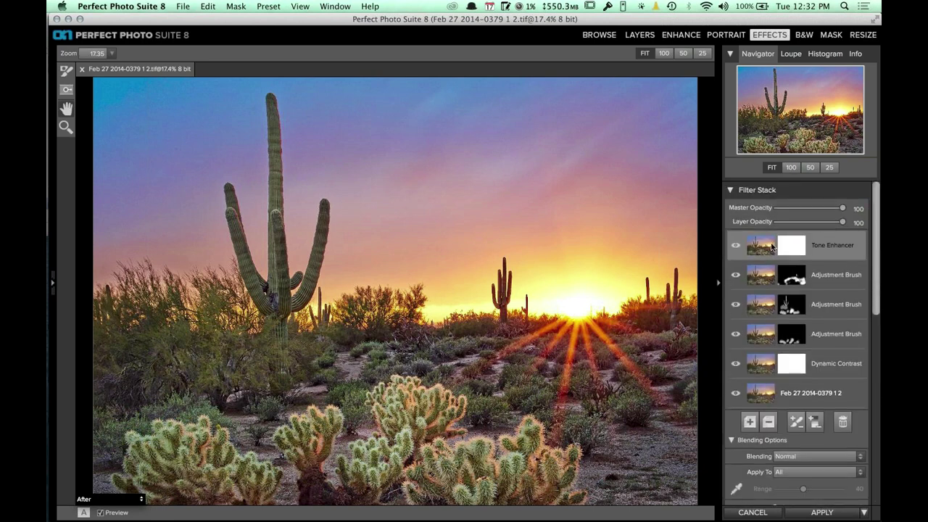
# - Add another filter layer on top and apply the Color Enhancer's Increase Color preset from the large preset previews
pyautogui.click(53, 281)
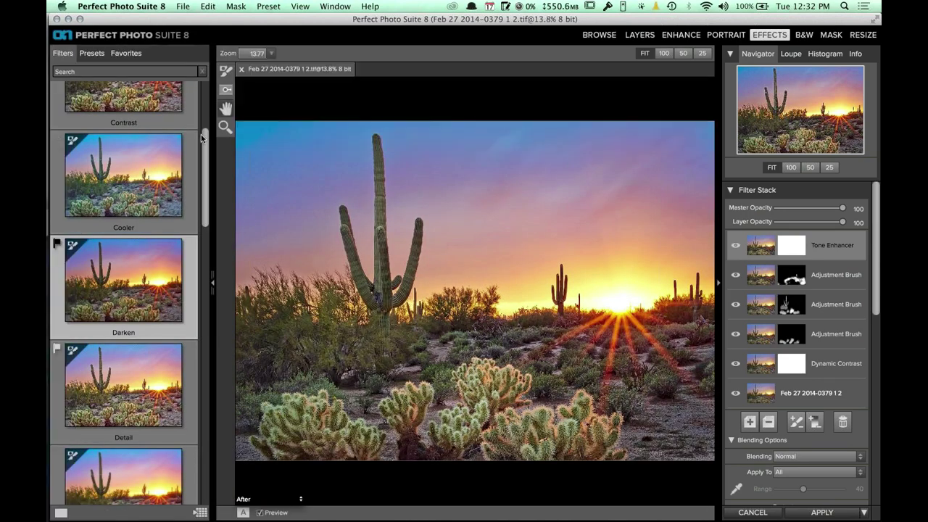
pyautogui.scroll(5, 203, 138)
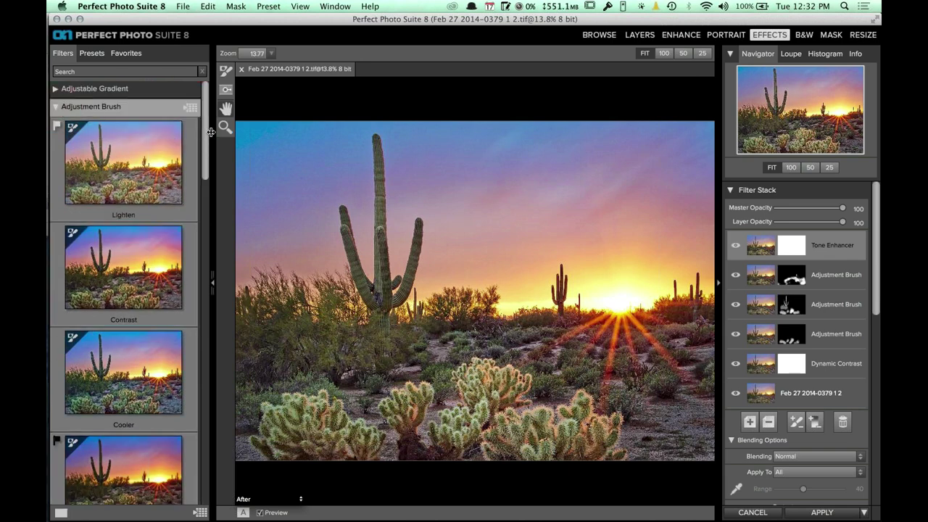
pyautogui.click(750, 421)
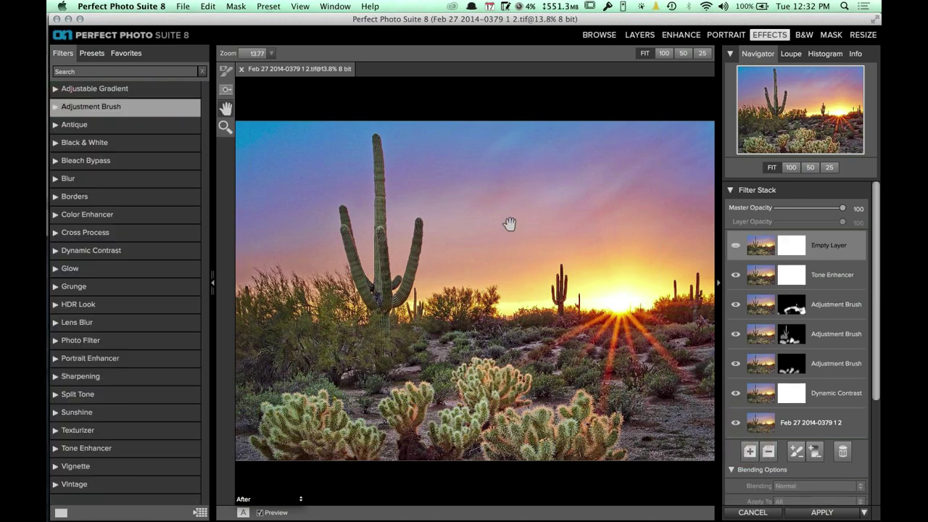
pyautogui.click(190, 216)
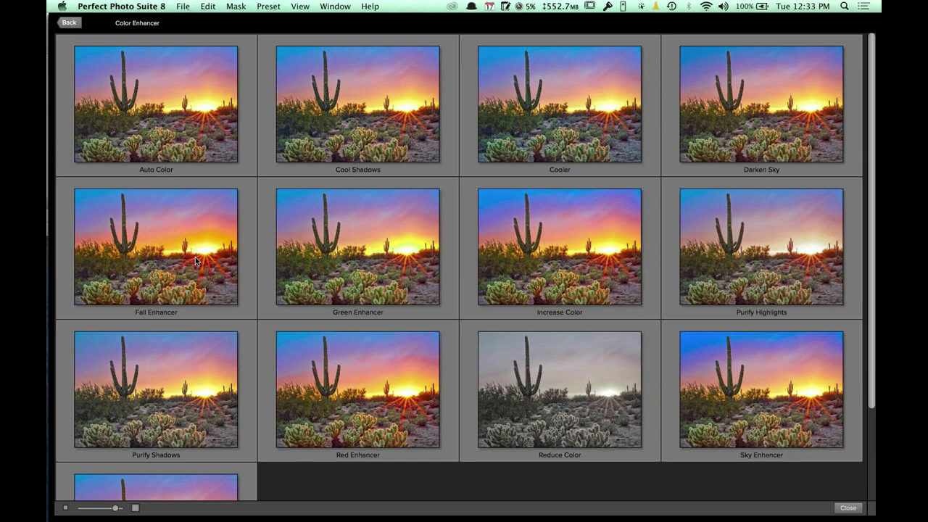
pyautogui.click(566, 247)
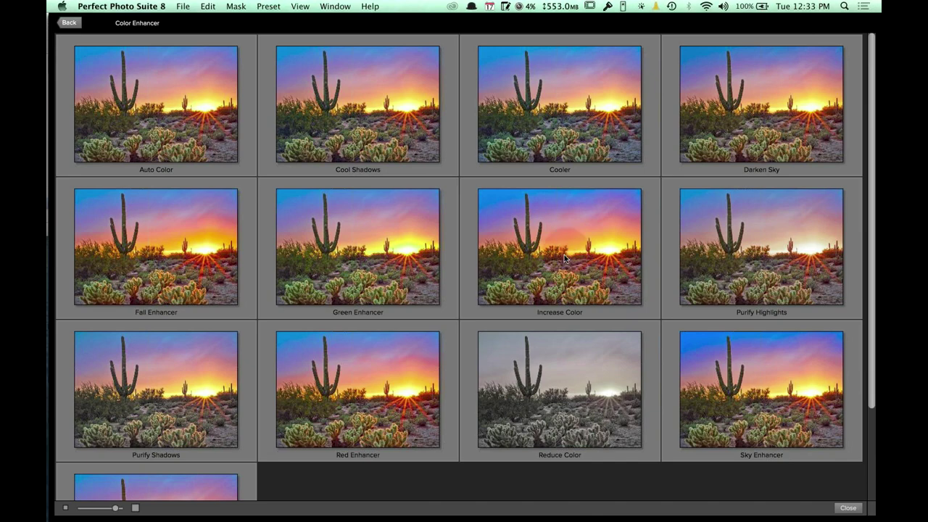
pyautogui.doubleClick(564, 255)
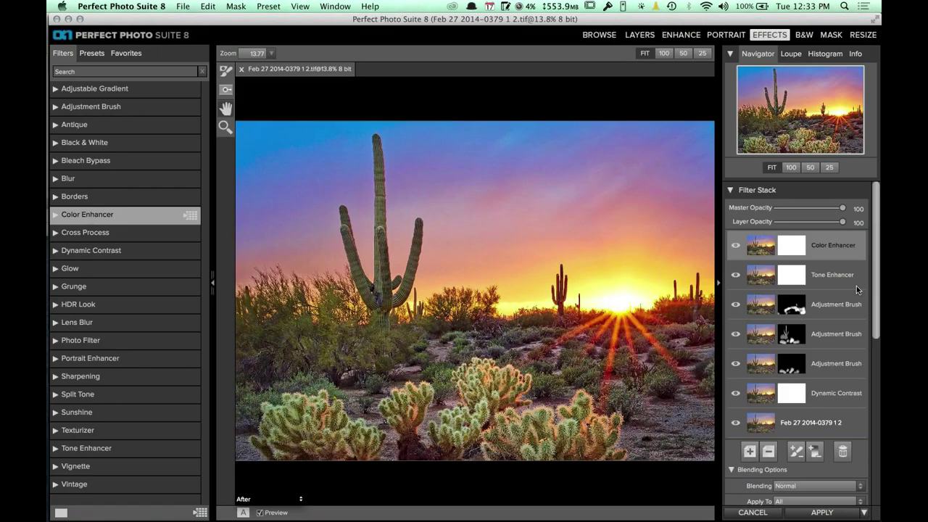
# - Lower the Color Enhancer layer's opacity to 64 and reduce its saturation for all colors
pyautogui.click(827, 222)
pyautogui.click(820, 221)
pyautogui.moveTo(874, 290); pyautogui.dragTo(873, 432)
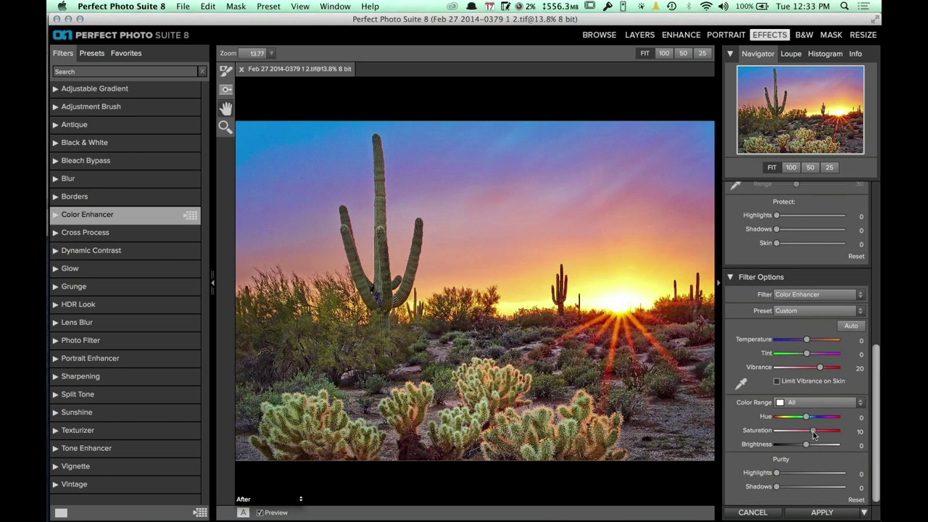
pyautogui.moveTo(814, 431); pyautogui.dragTo(807, 444)
pyautogui.click(878, 217)
pyautogui.scroll(5, 877, 210)
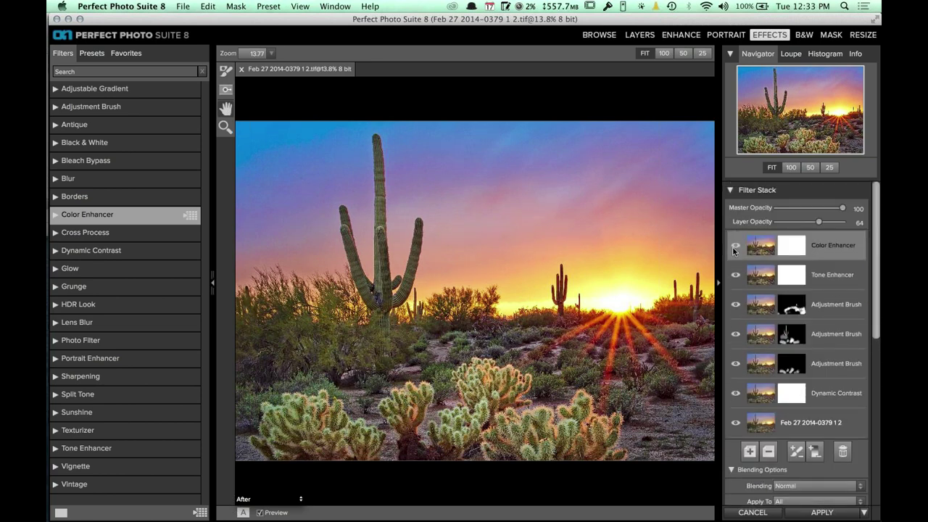
# - Compare the photo with and without the Color Enhancer layer, and view the unedited raw variant in Capture One before returning to Perfect Photo Suite
pyautogui.click(736, 247)
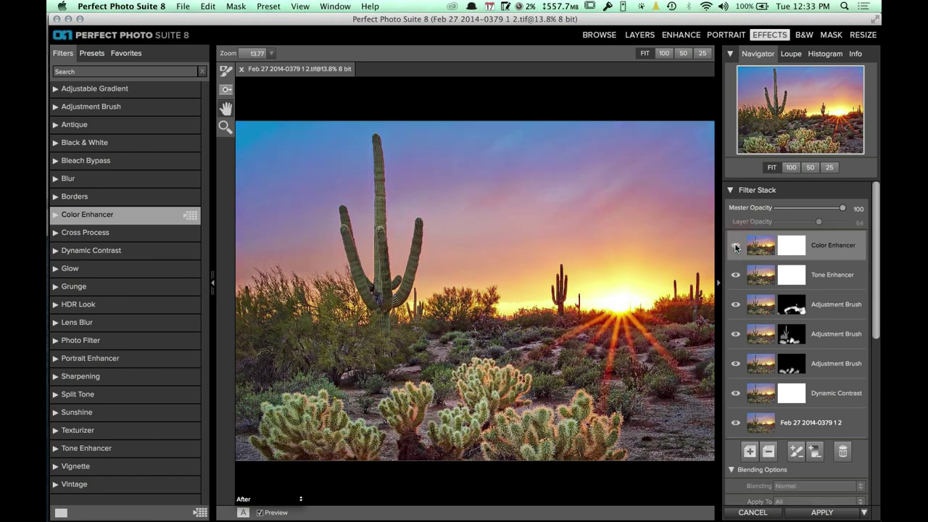
pyautogui.click(736, 248)
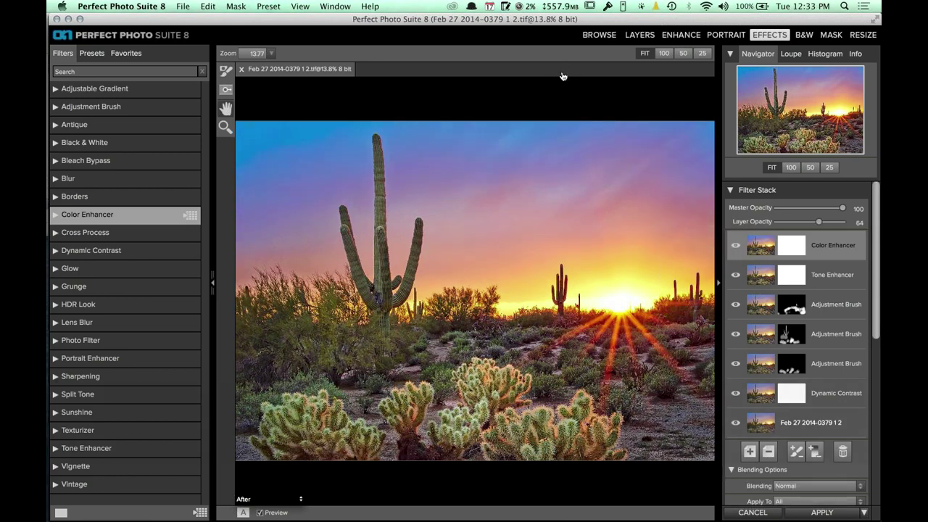
pyautogui.press('super+Tab')
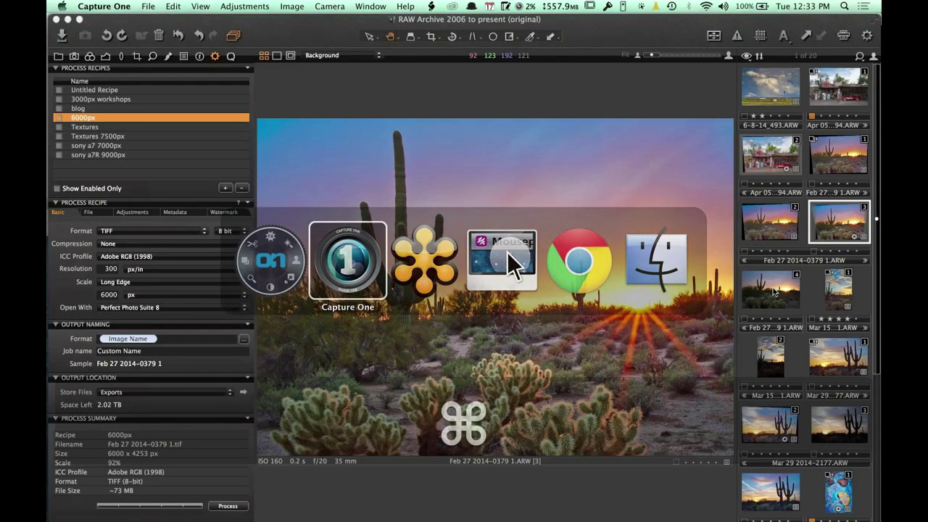
pyautogui.click(772, 290)
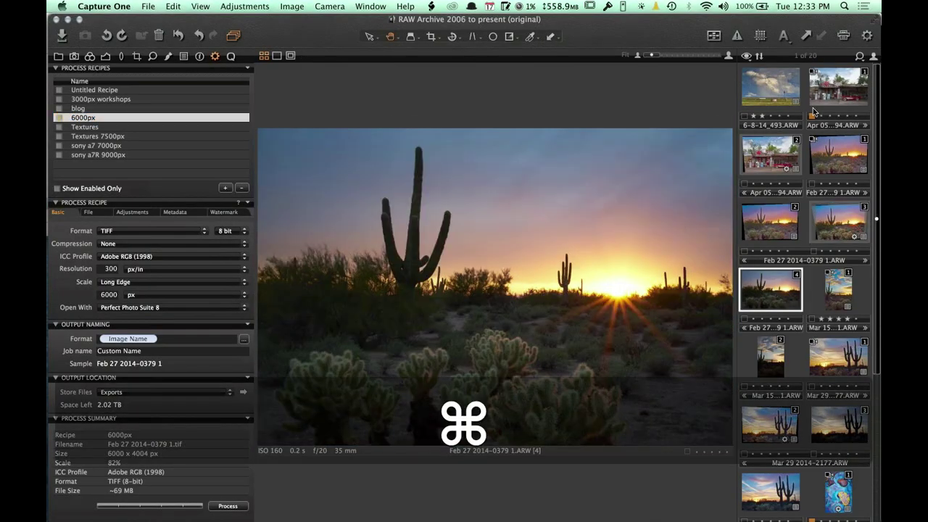
pyautogui.press('super+Tab')
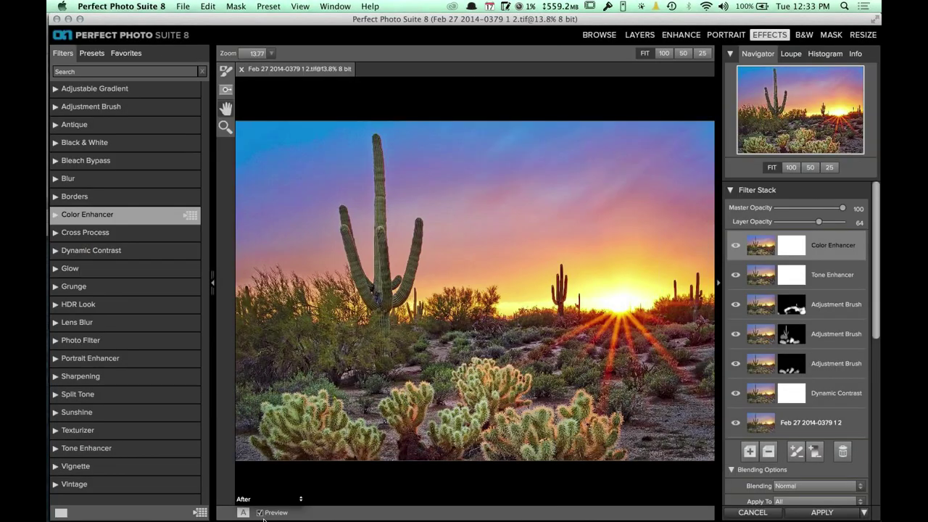
# - Compare the photo repeatedly before and after the complete filter stack
pyautogui.click(259, 513)
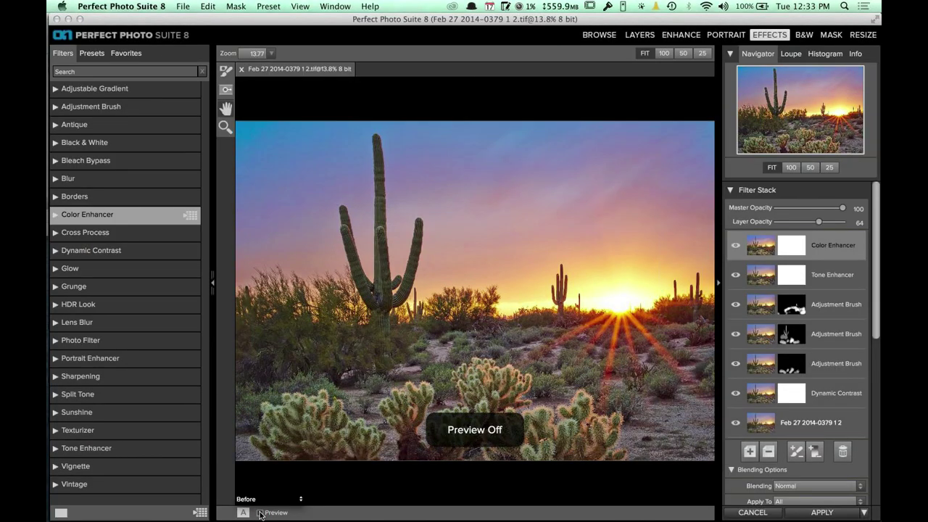
pyautogui.click(259, 513)
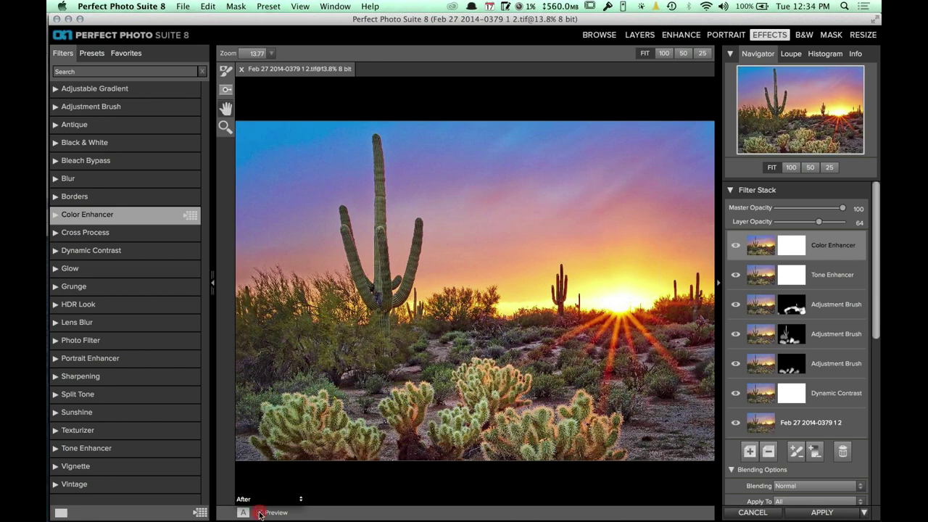
pyautogui.click(259, 514)
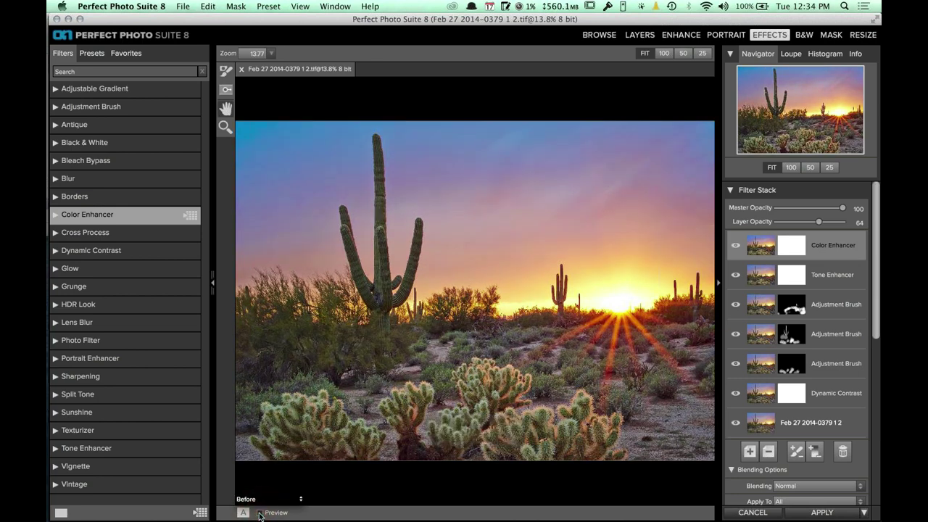
pyautogui.click(260, 513)
pyautogui.click(260, 513)
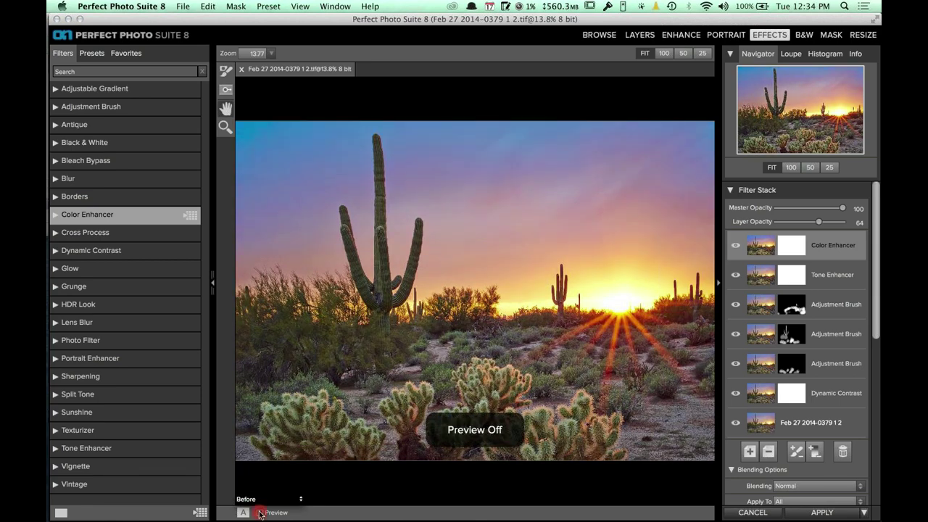
pyautogui.click(260, 513)
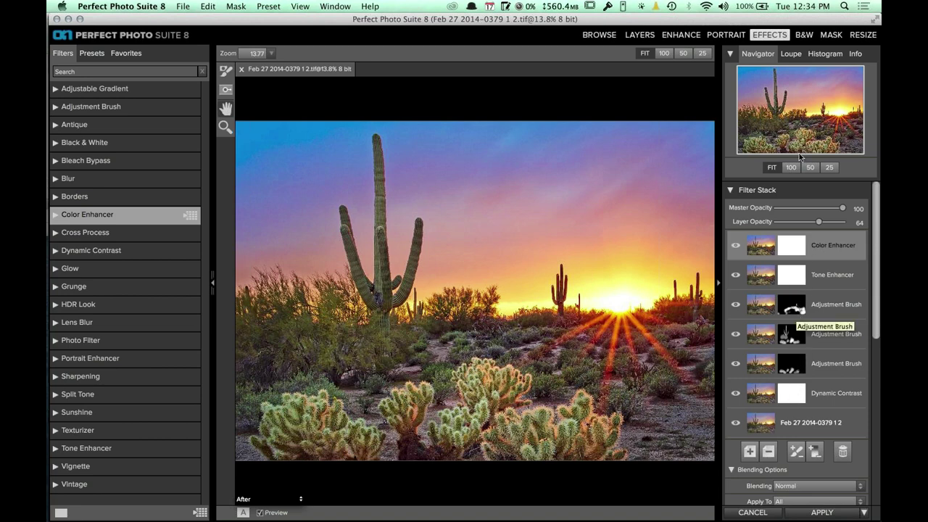
# - Apply the effects as a new layer in the Layers module and activate the Retouch Brush
pyautogui.moveTo(876, 250); pyautogui.dragTo(877, 455)
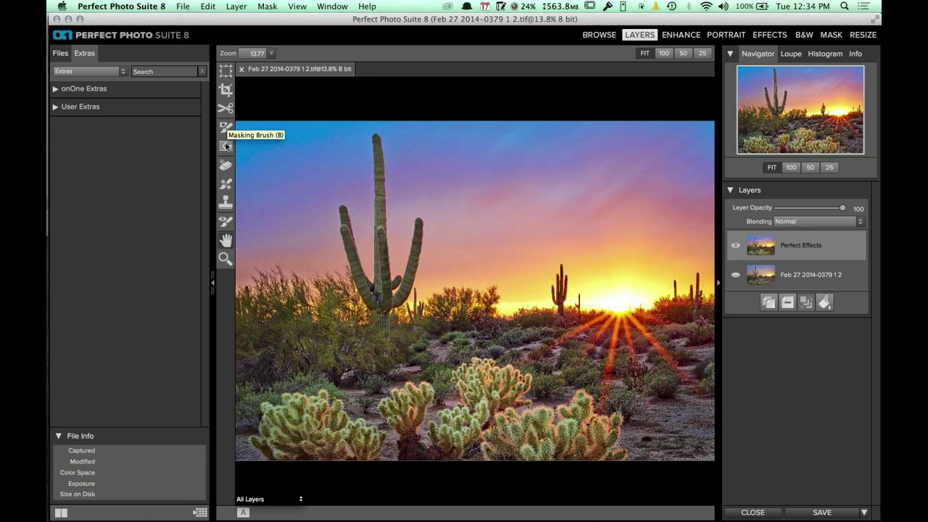
pyautogui.click(226, 187)
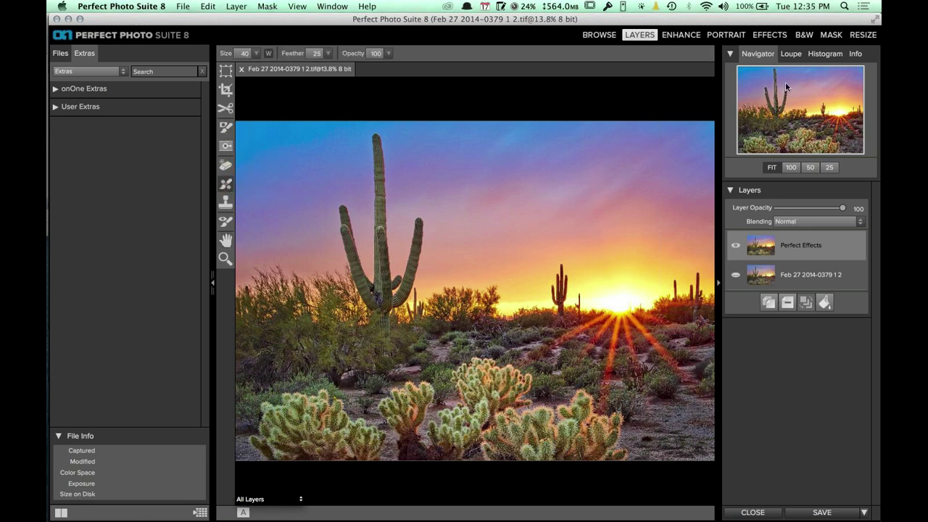
# - Enlarge the retouch brush to size 90 and remove the dark dust spots from the sky beside the tall saguaro
pyautogui.click(811, 168)
pyautogui.moveTo(810, 145); pyautogui.dragTo(758, 83)
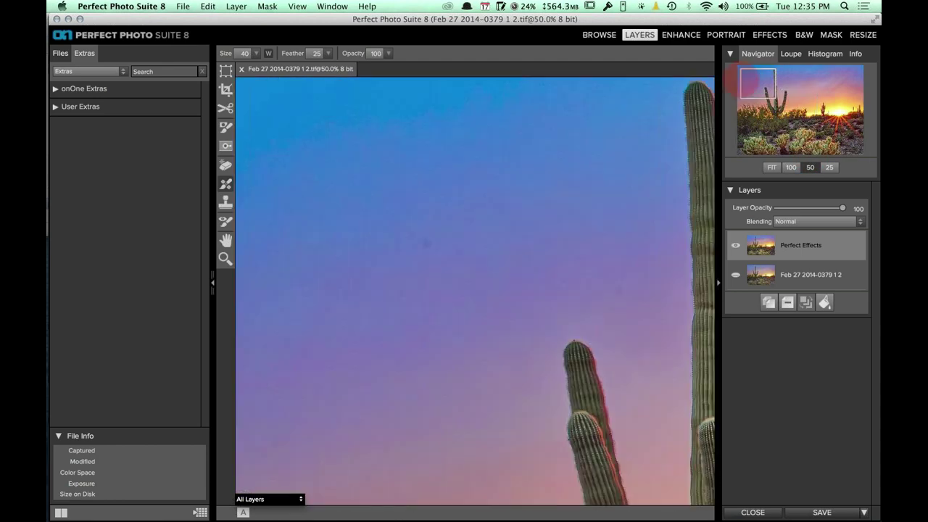
pyautogui.press(']')
pyautogui.press(']')
pyautogui.press(']')
pyautogui.press(']')
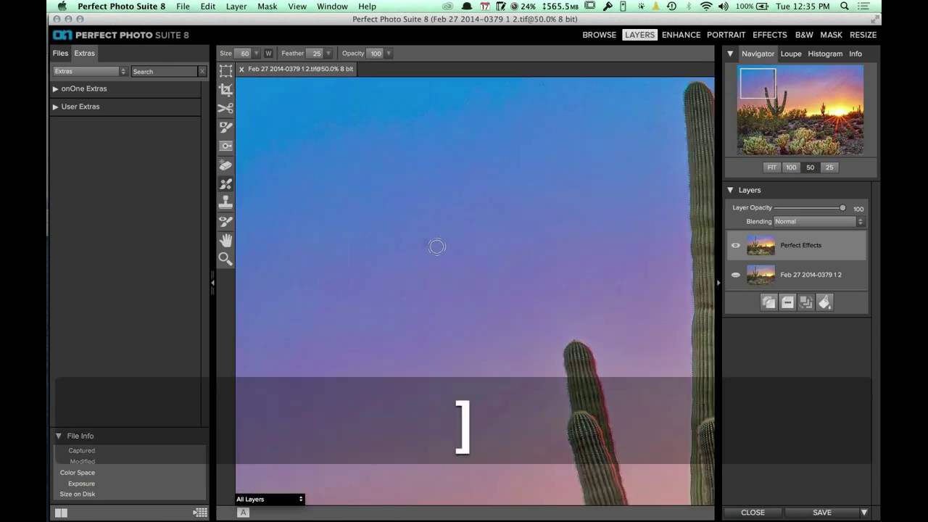
pyautogui.press(']')
pyautogui.click(427, 243)
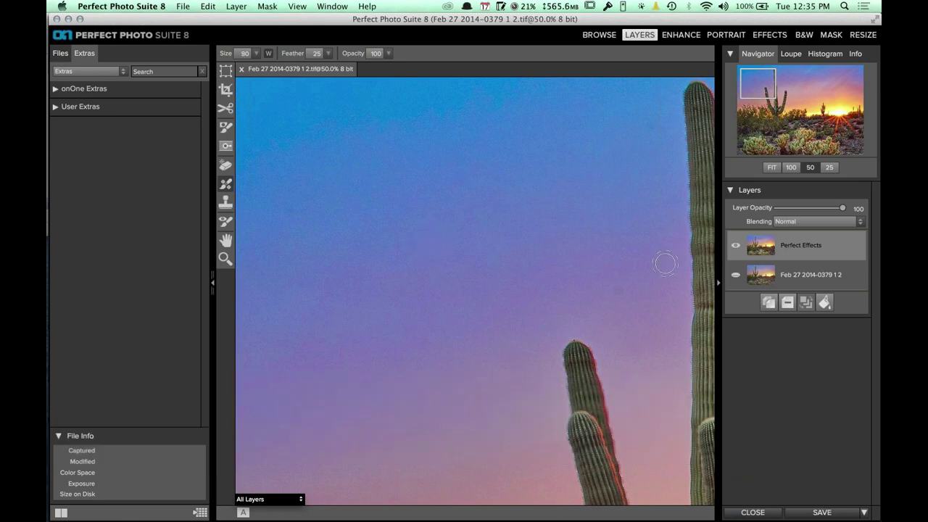
pyautogui.click(621, 291)
pyautogui.click(565, 275)
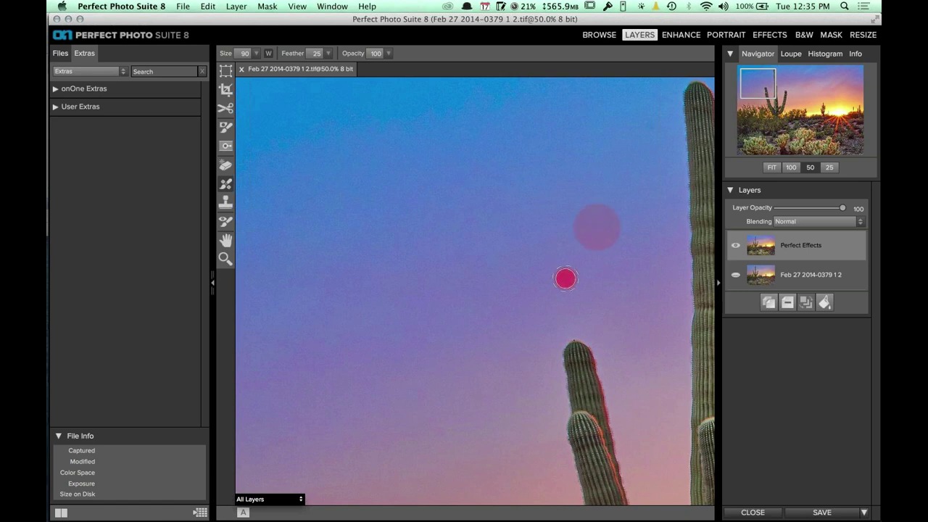
pyautogui.click(650, 129)
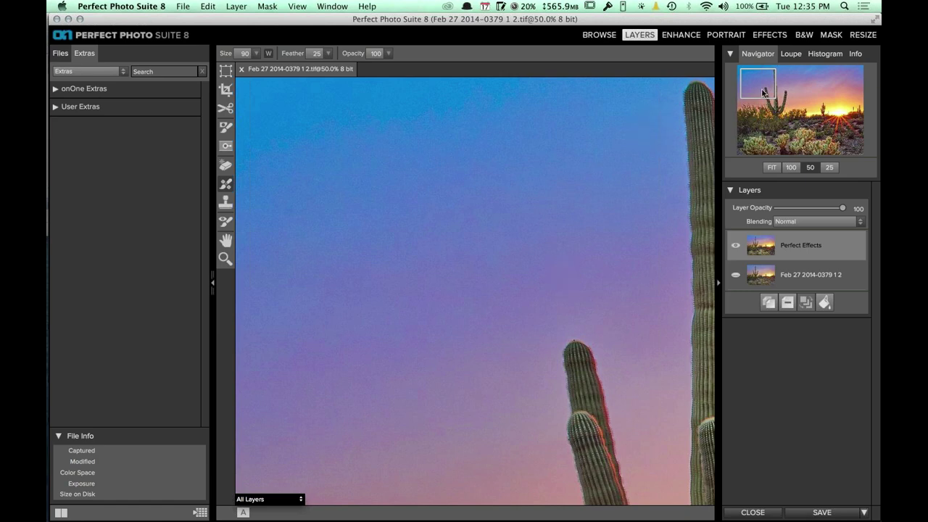
pyautogui.moveTo(763, 91)
pyautogui.mouseDown()
pyautogui.moveTo(796, 98)
pyautogui.moveTo(792, 127)
pyautogui.mouseUp()
pyautogui.click(792, 98)
pyautogui.click(792, 124)
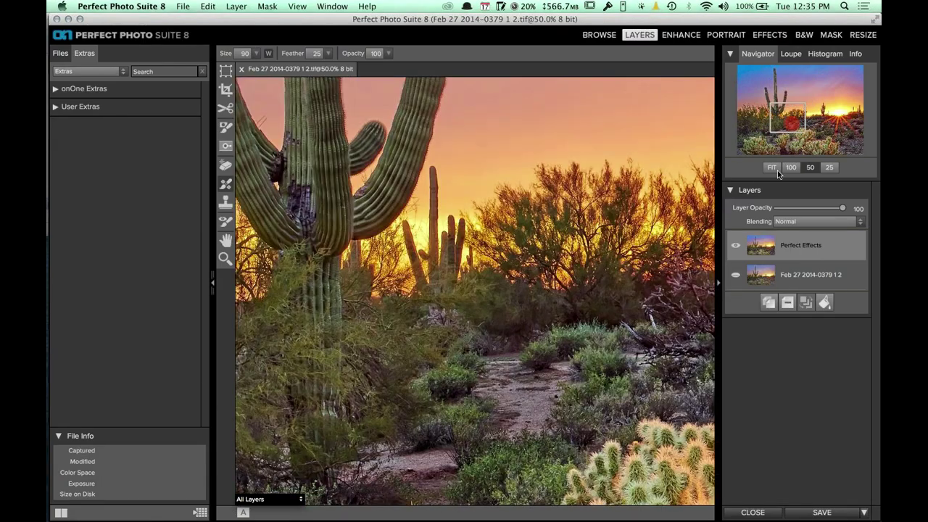
pyautogui.click(778, 170)
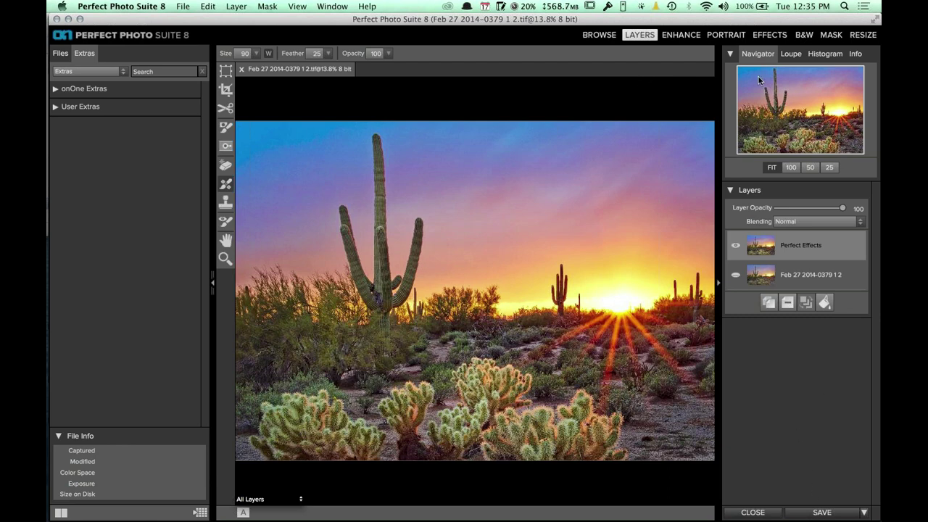
# - Set the document height to 30 inches in the Resize module, keeping the proportions constrained
pyautogui.click(863, 34)
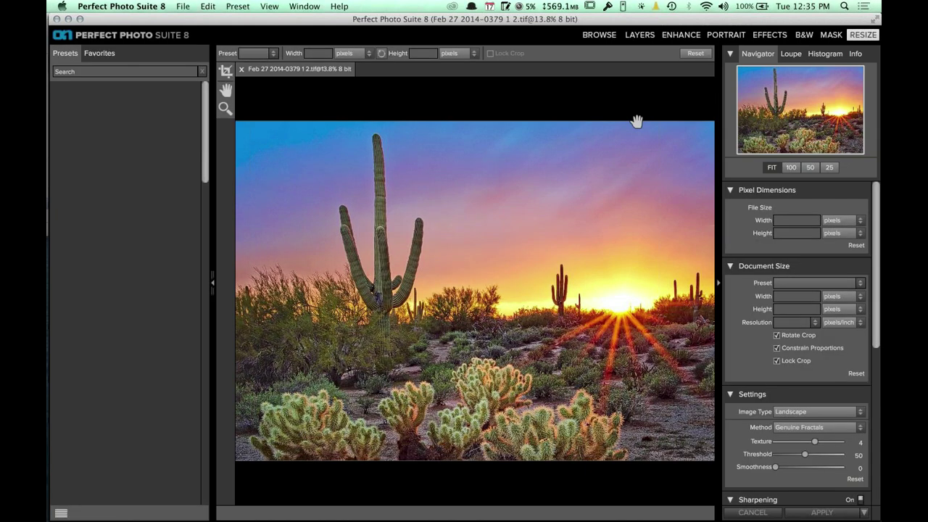
pyautogui.press('Tab')
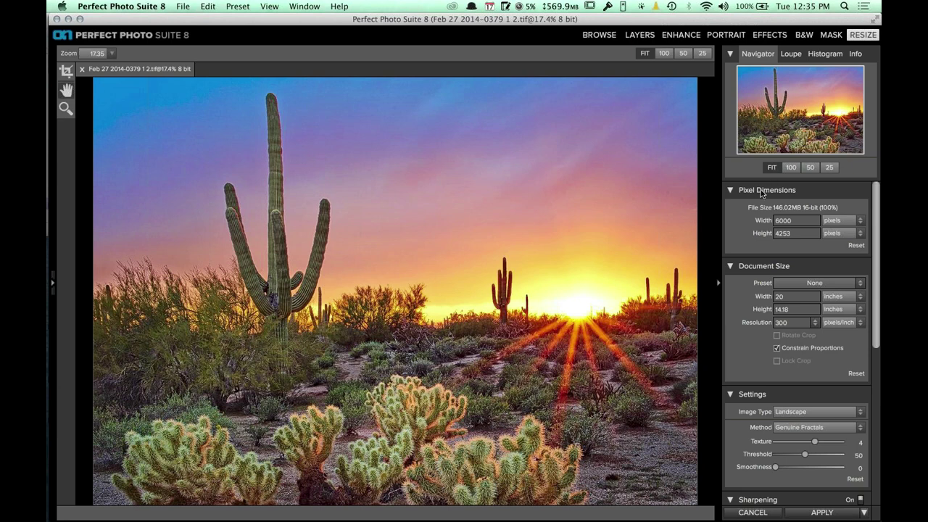
pyautogui.moveTo(875, 260)
pyautogui.mouseDown()
pyautogui.moveTo(877, 341)
pyautogui.moveTo(875, 255)
pyautogui.mouseUp()
pyautogui.click(802, 220)
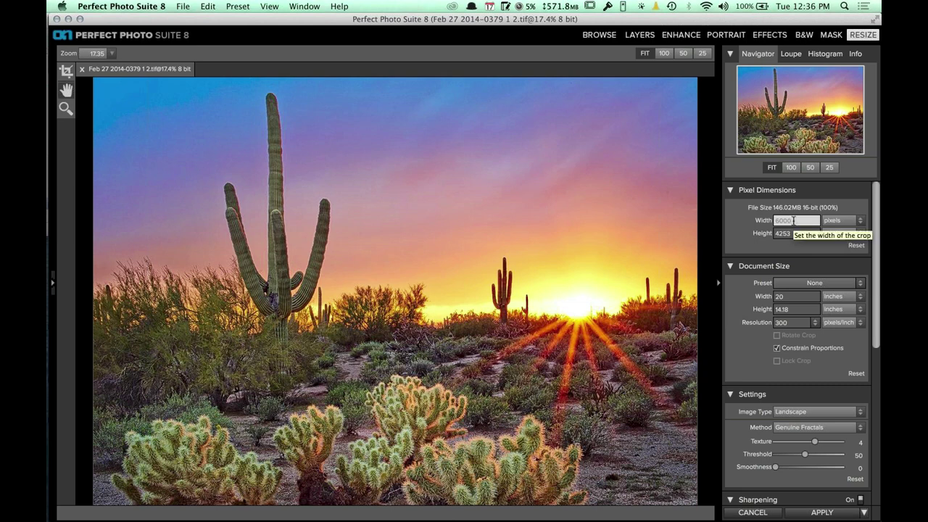
pyautogui.click(793, 309)
pyautogui.moveTo(793, 310); pyautogui.dragTo(761, 310)
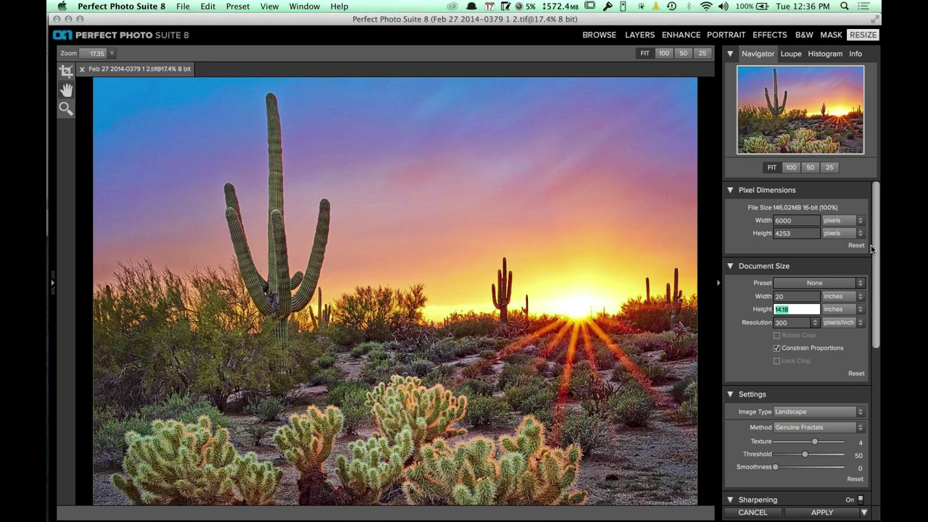
pyautogui.write('3')
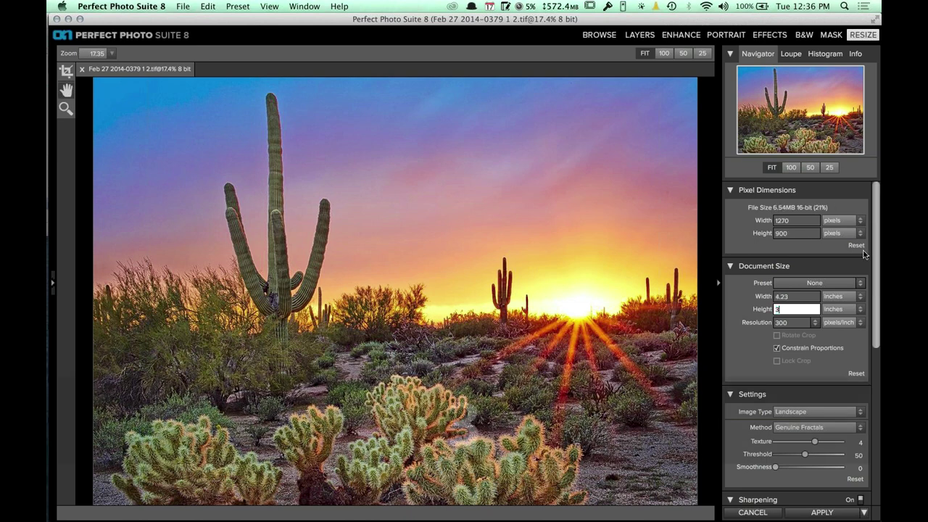
pyautogui.write('0')
pyautogui.press('Tab')
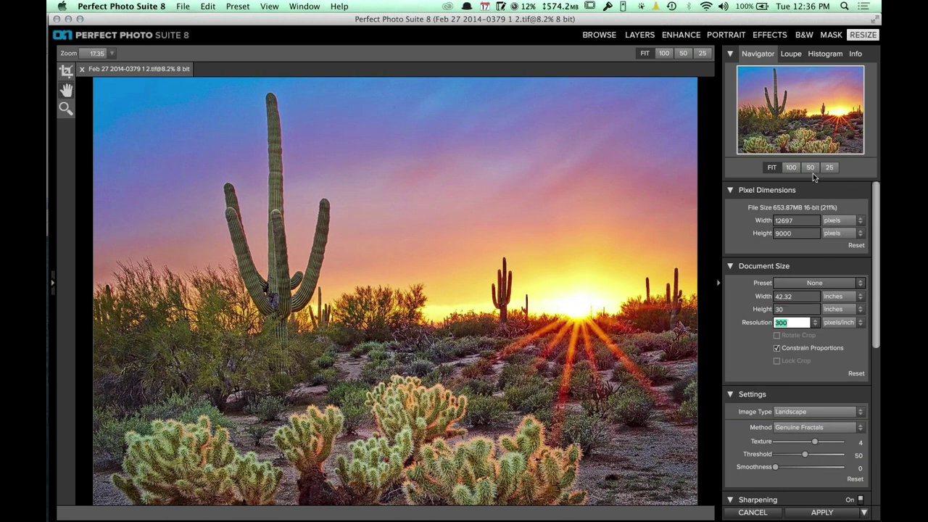
# - Examine the enlargement preview at 50% around the large saguaro and review the resize settings
pyautogui.click(810, 167)
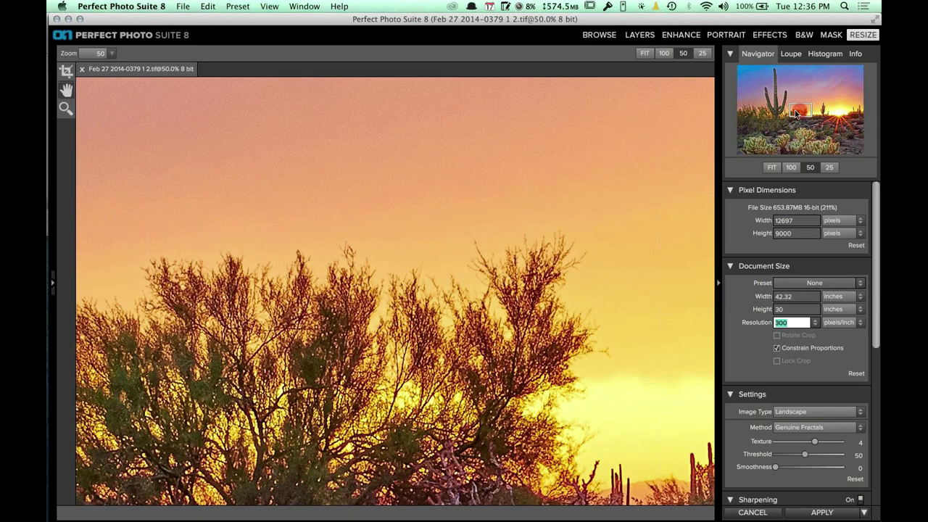
pyautogui.moveTo(795, 114); pyautogui.dragTo(787, 115)
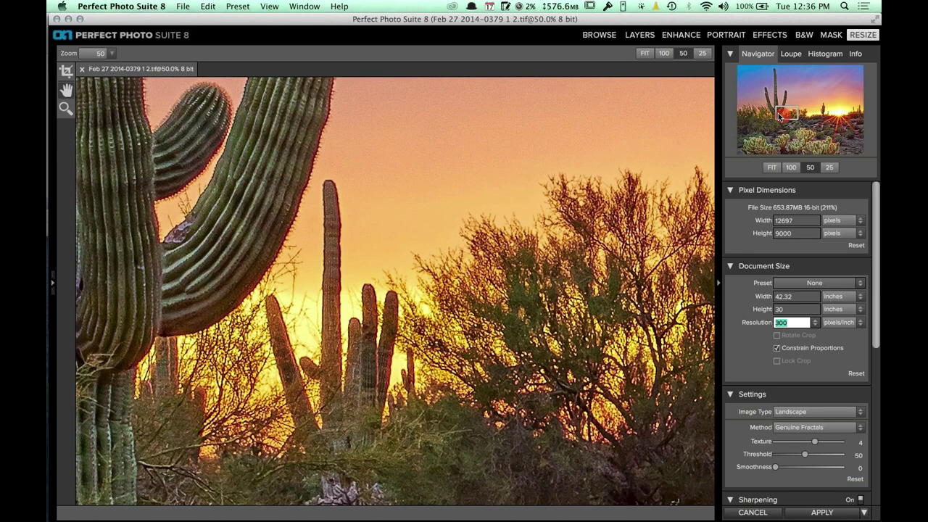
pyautogui.moveTo(783, 118); pyautogui.dragTo(780, 116)
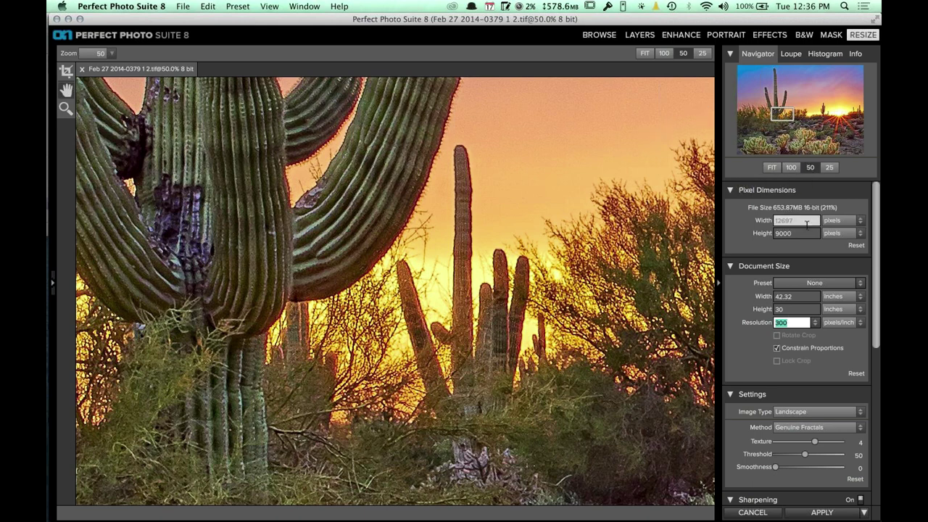
pyautogui.click(876, 308)
pyautogui.moveTo(876, 308); pyautogui.dragTo(870, 427)
pyautogui.moveTo(875, 326); pyautogui.dragTo(874, 255)
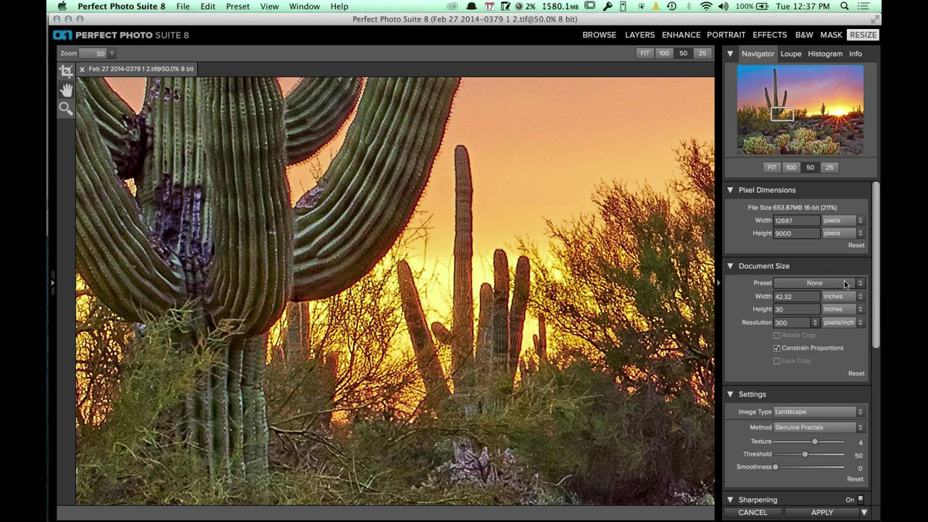
pyautogui.click(875, 292)
pyautogui.moveTo(875, 292); pyautogui.dragTo(877, 338)
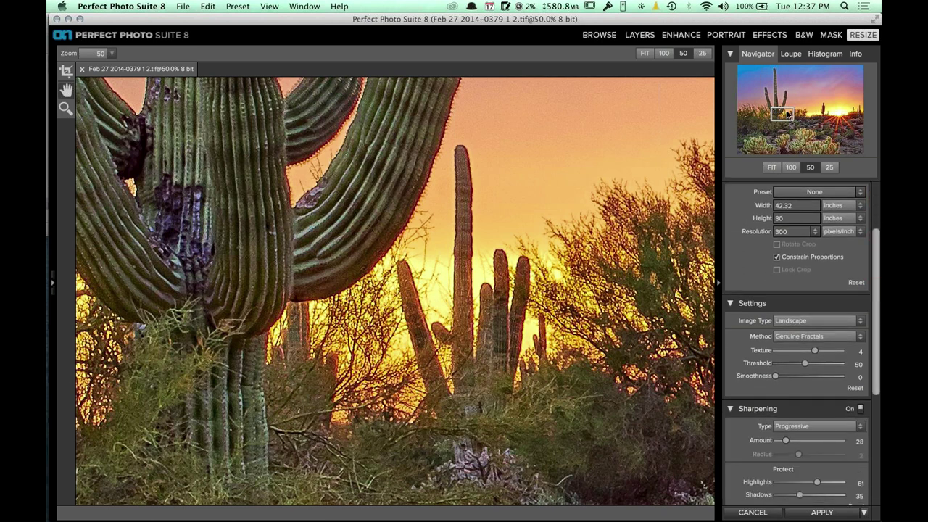
pyautogui.moveTo(788, 114); pyautogui.dragTo(794, 100)
pyautogui.moveTo(876, 326); pyautogui.dragTo(873, 376)
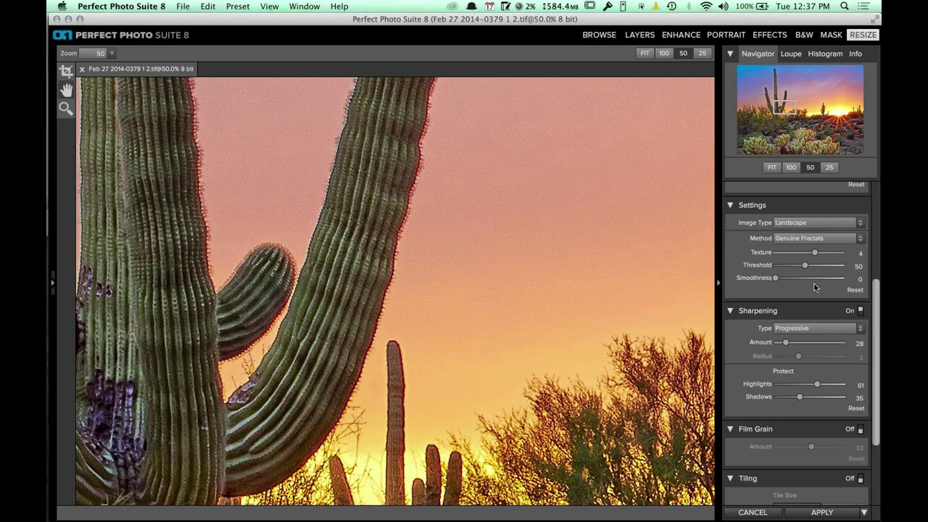
# - Choose the Landscape image type and set the progressive sharpening amount to 39, checking the detail on the cacti
pyautogui.click(799, 223)
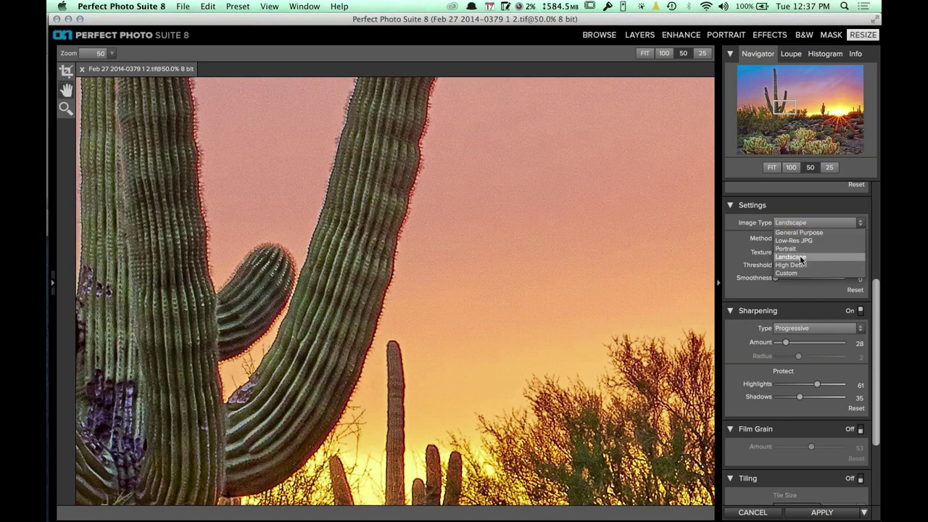
pyautogui.click(802, 258)
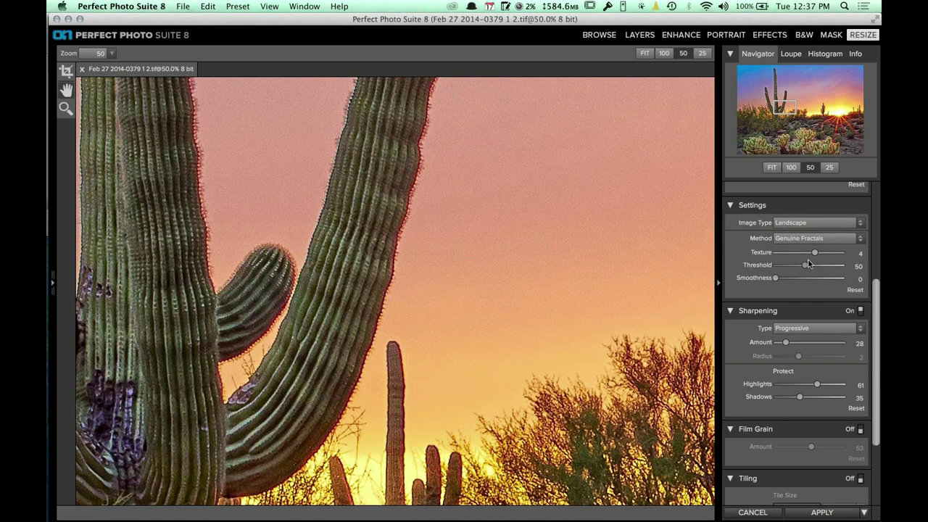
pyautogui.moveTo(876, 316); pyautogui.dragTo(876, 331)
pyautogui.moveTo(786, 312); pyautogui.dragTo(785, 312)
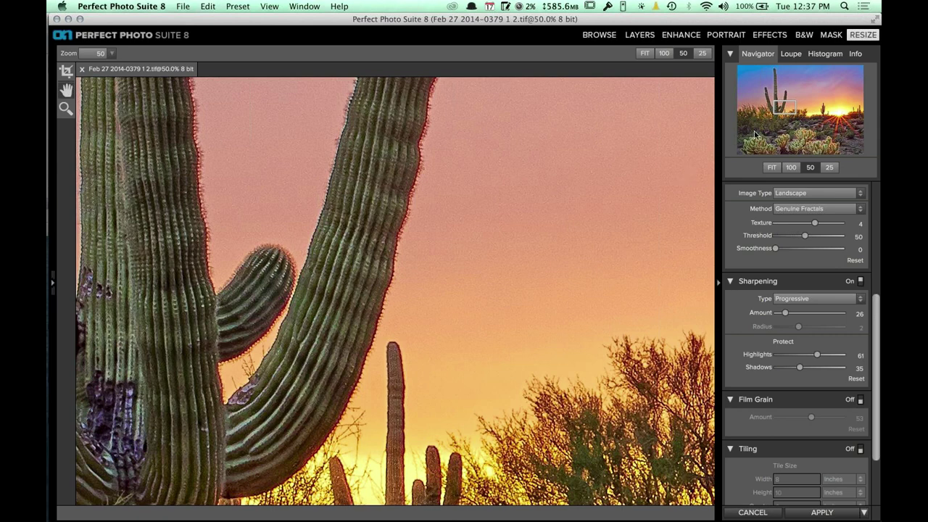
pyautogui.moveTo(785, 111)
pyautogui.mouseDown()
pyautogui.moveTo(776, 110)
pyautogui.moveTo(784, 155)
pyautogui.mouseUp()
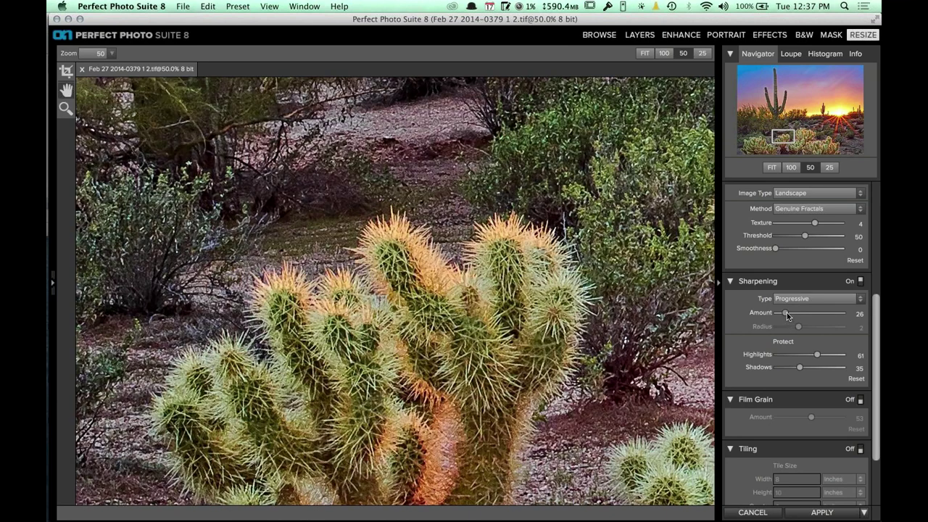
pyautogui.moveTo(787, 315); pyautogui.dragTo(791, 312)
pyautogui.moveTo(783, 134)
pyautogui.mouseDown()
pyautogui.moveTo(773, 91)
pyautogui.moveTo(767, 116)
pyautogui.moveTo(805, 109)
pyautogui.moveTo(794, 109)
pyautogui.mouseUp()
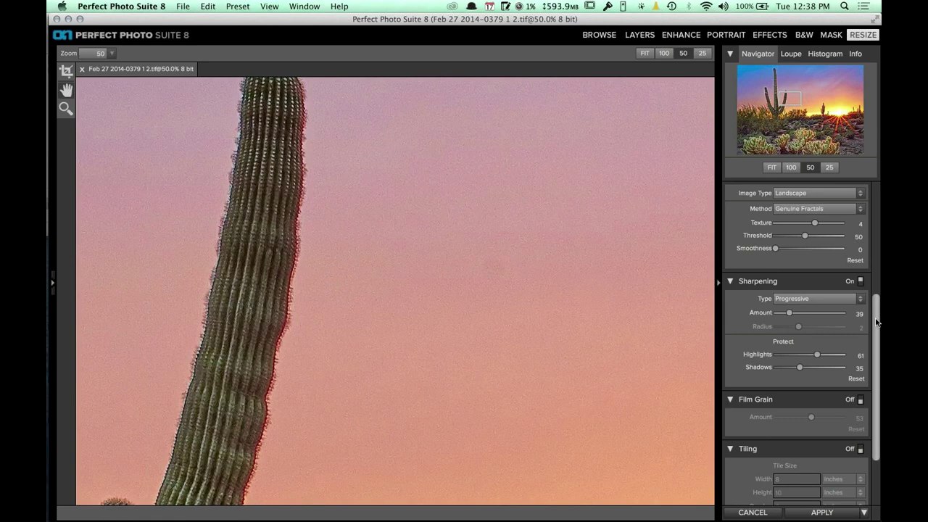
# - Turn on Film Grain with an amount of 22 and check its effect on the photo at 25% zoom
pyautogui.moveTo(878, 324); pyautogui.dragTo(876, 355)
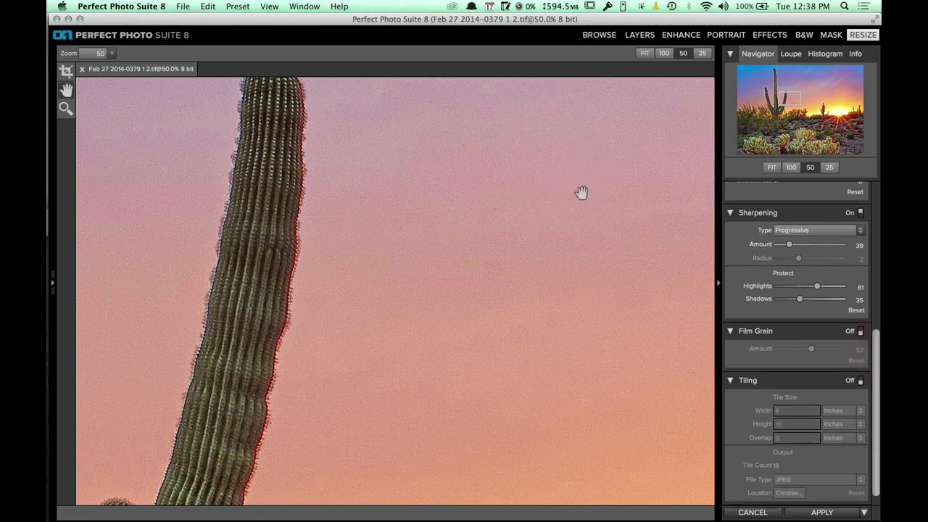
pyautogui.click(861, 333)
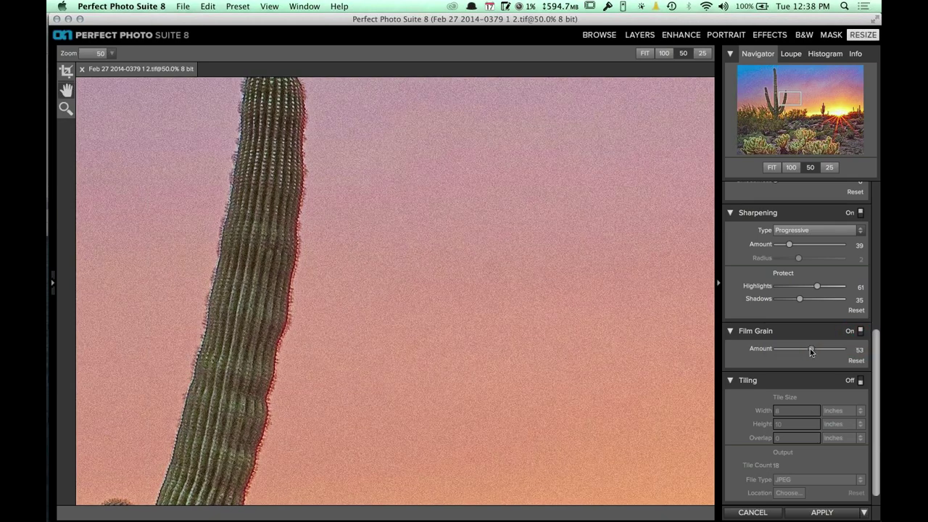
pyautogui.moveTo(812, 348); pyautogui.dragTo(792, 350)
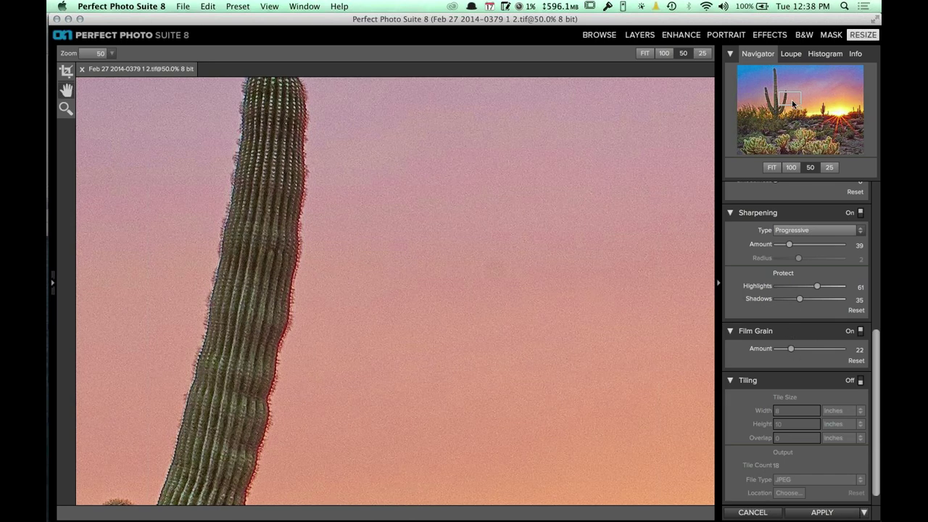
pyautogui.moveTo(796, 108); pyautogui.dragTo(798, 107)
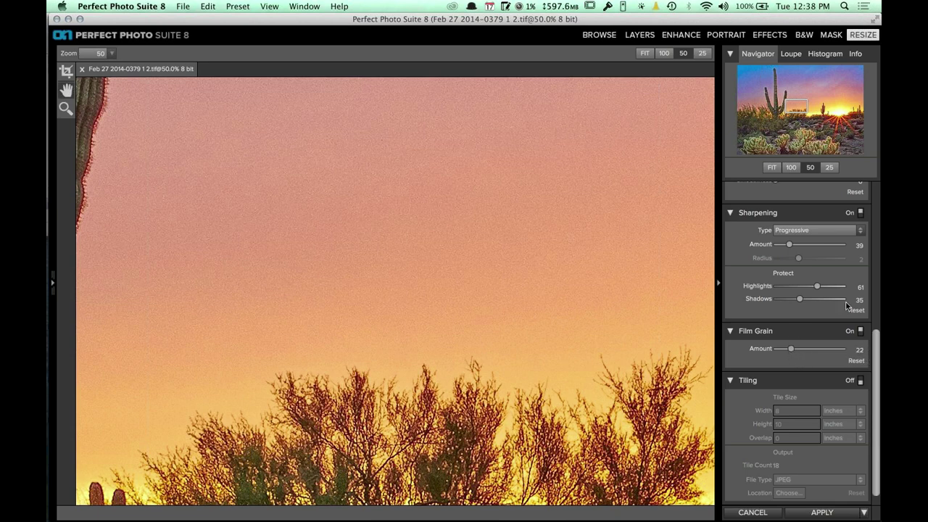
pyautogui.click(834, 163)
pyautogui.click(792, 129)
pyautogui.click(790, 132)
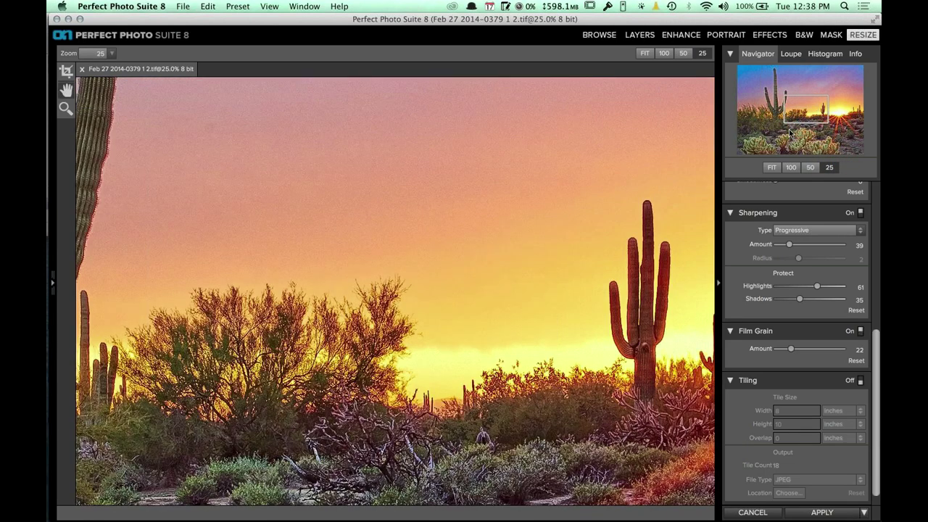
pyautogui.click(803, 120)
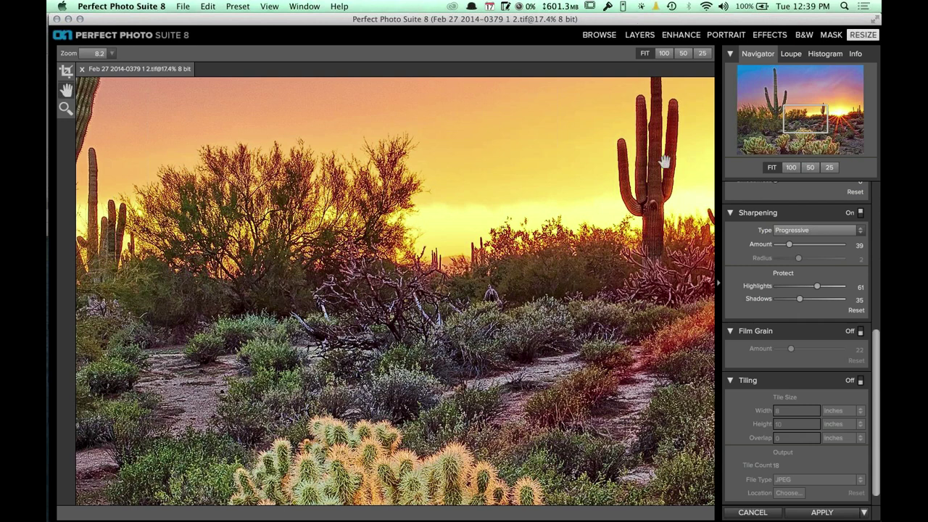
# - Return to the Layers module and cancel the scaling in progress
pyautogui.click(634, 38)
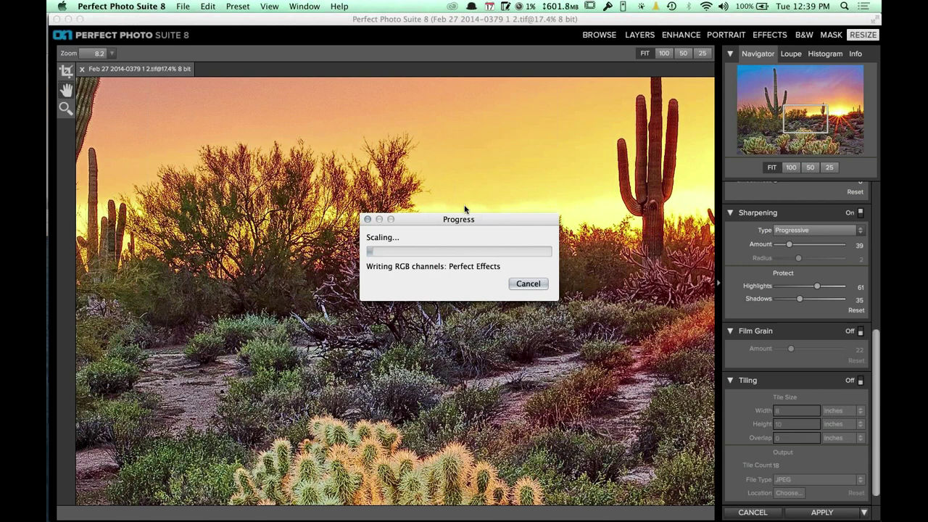
pyautogui.click(527, 284)
pyautogui.click(537, 289)
pyautogui.click(532, 288)
pyautogui.click(529, 288)
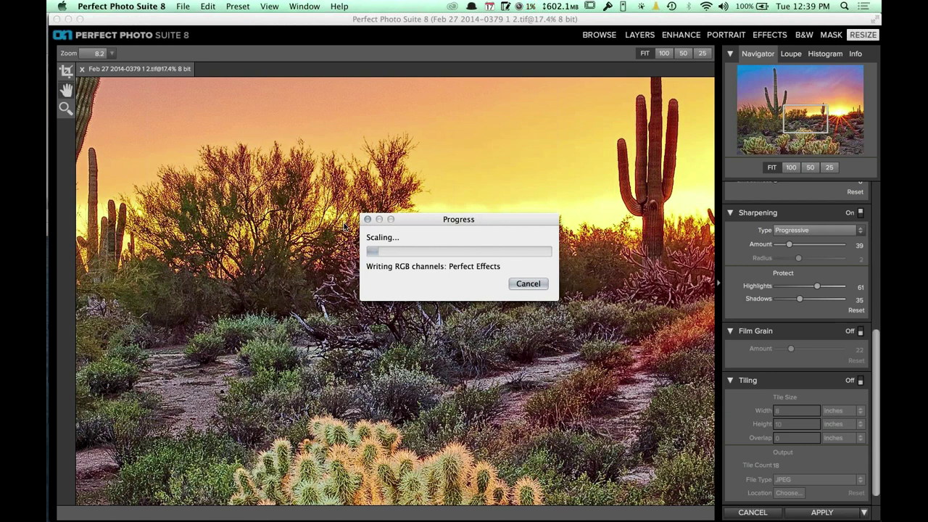
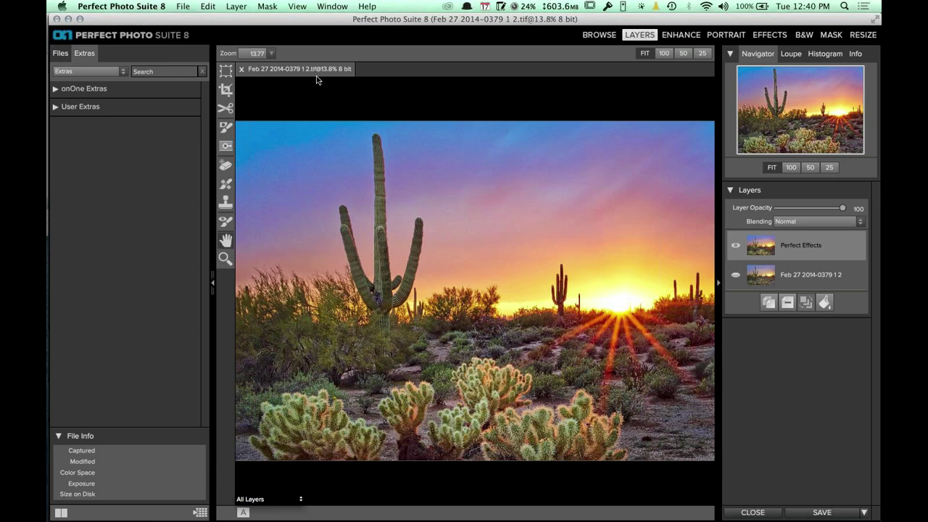
pyautogui.click(241, 71)
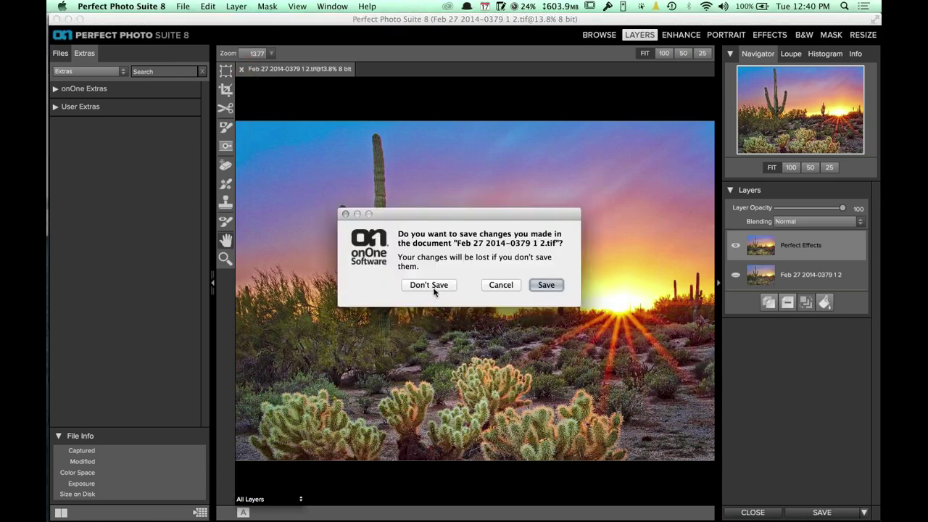
pyautogui.click(431, 288)
pyautogui.press('super+Tab')
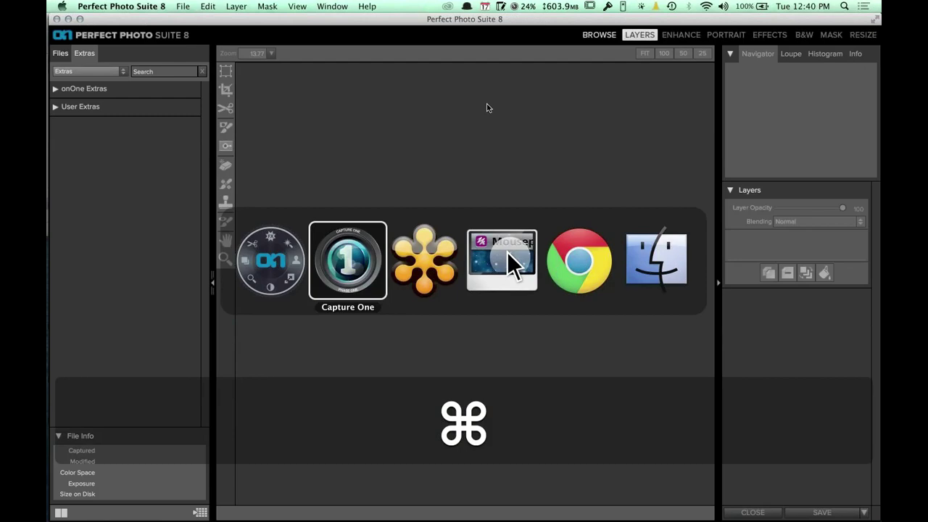
# - Switch to Capture One and turn on Chromatic Aberration and Purple Fringing correction for the sunset photo, checking the tall cactus at 100%
pyautogui.press('Left')
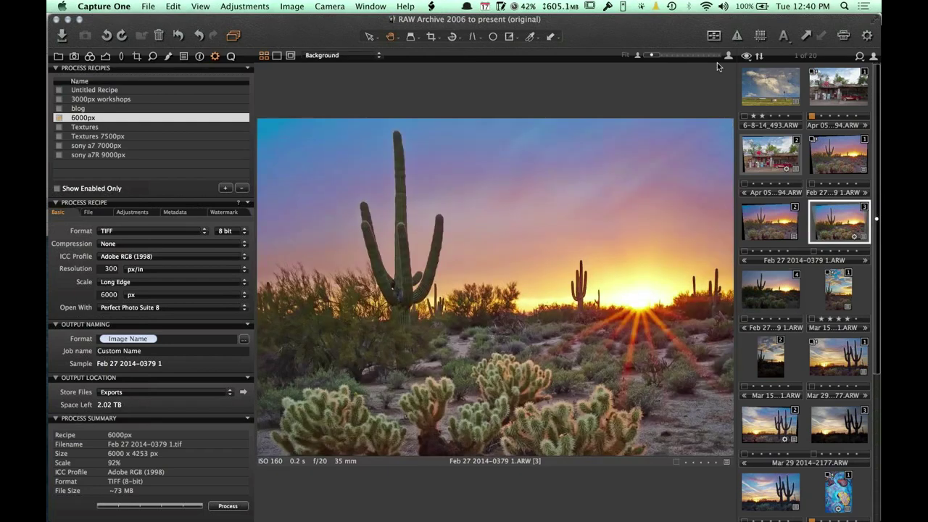
pyautogui.click(391, 117)
pyautogui.moveTo(311, 108); pyautogui.dragTo(328, 96)
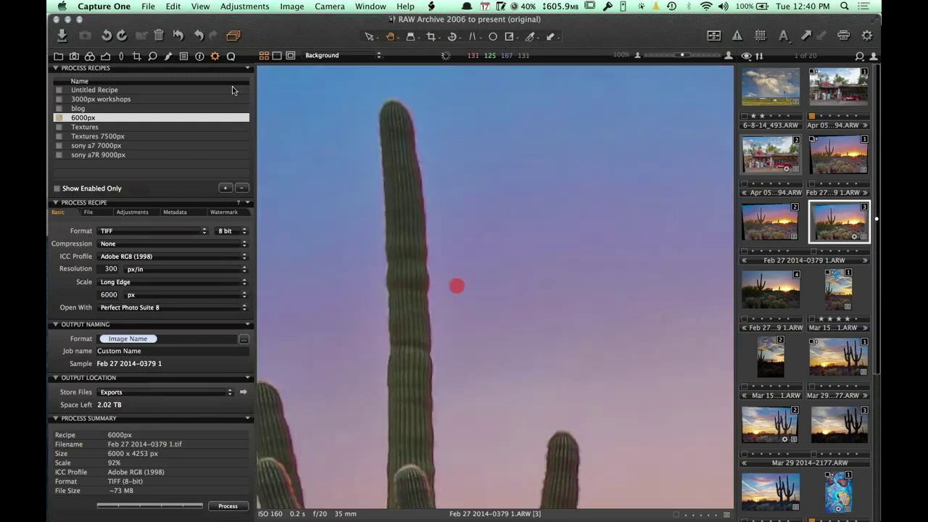
pyautogui.click(153, 56)
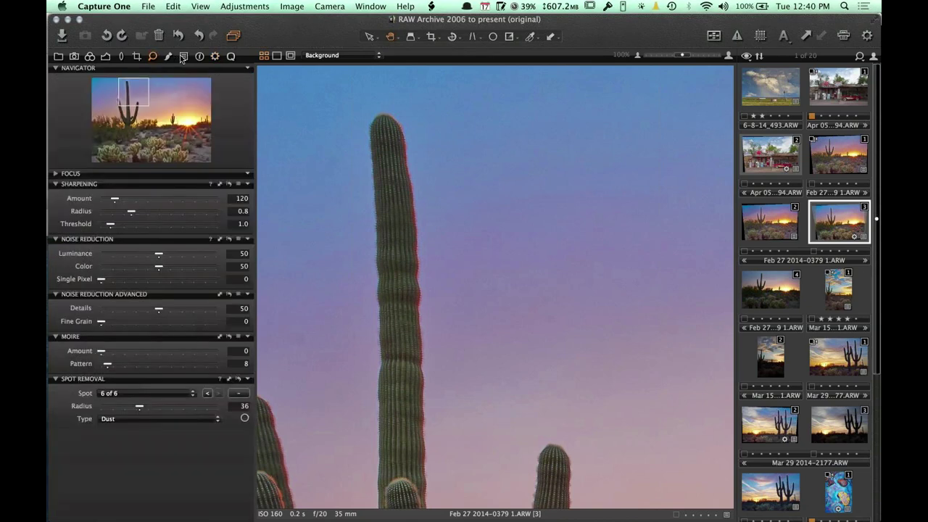
pyautogui.click(123, 57)
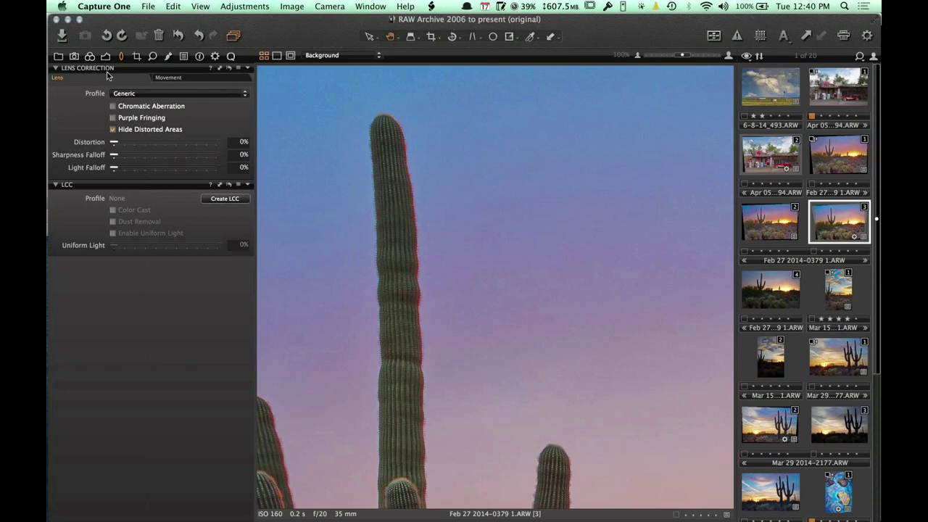
pyautogui.click(112, 106)
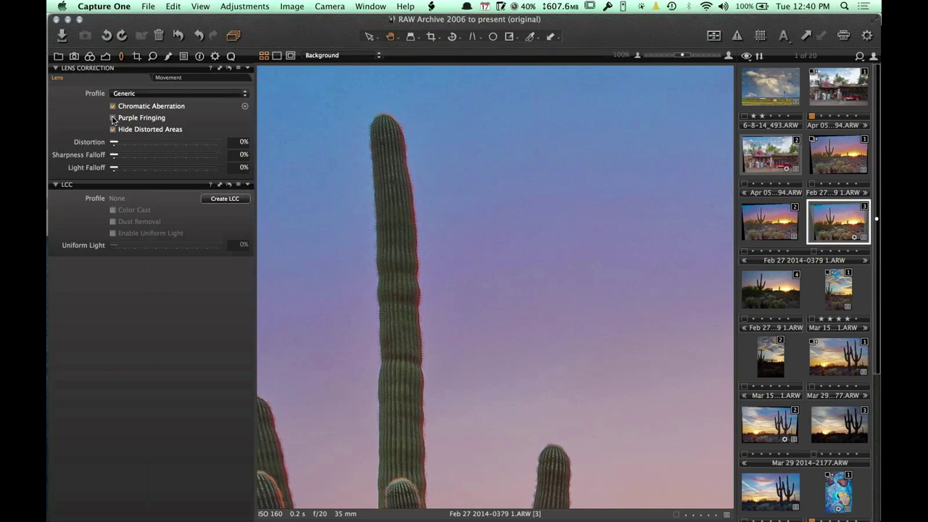
pyautogui.click(113, 119)
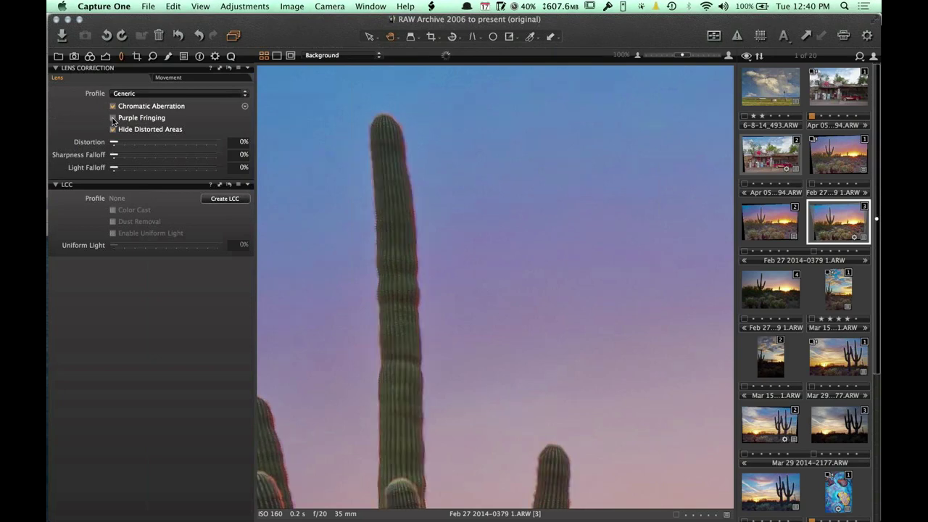
pyautogui.click(113, 119)
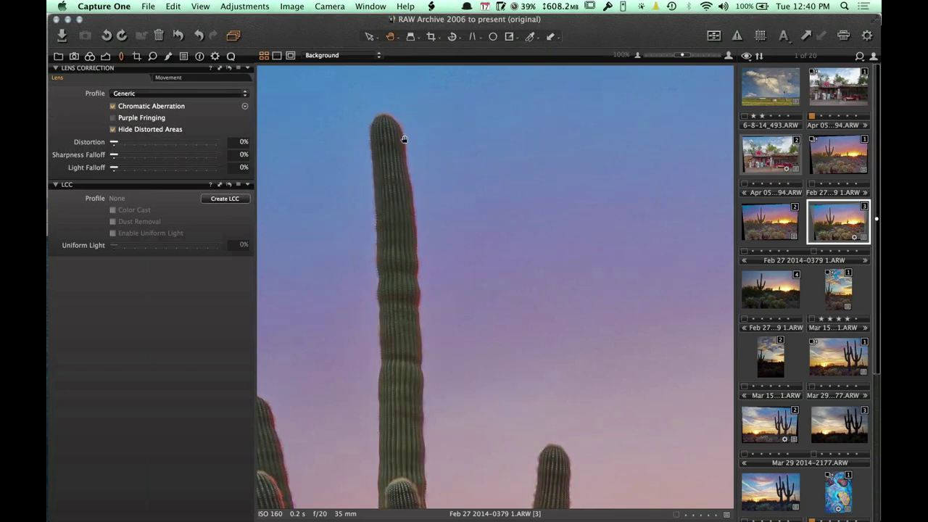
pyautogui.press('super+z')
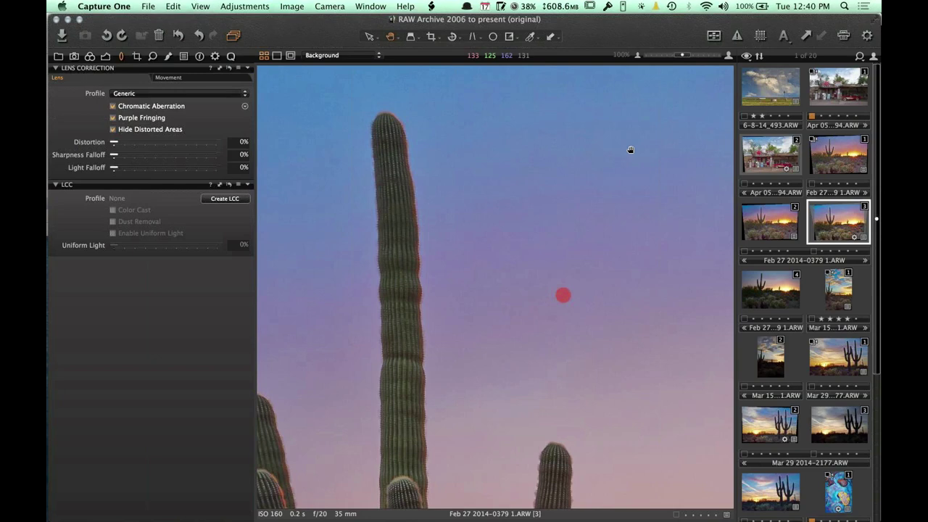
# - Compare the fringing along the cactus arms with Chromatic Aberration correction off and back on
pyautogui.moveTo(628, 154); pyautogui.dragTo(281, 149)
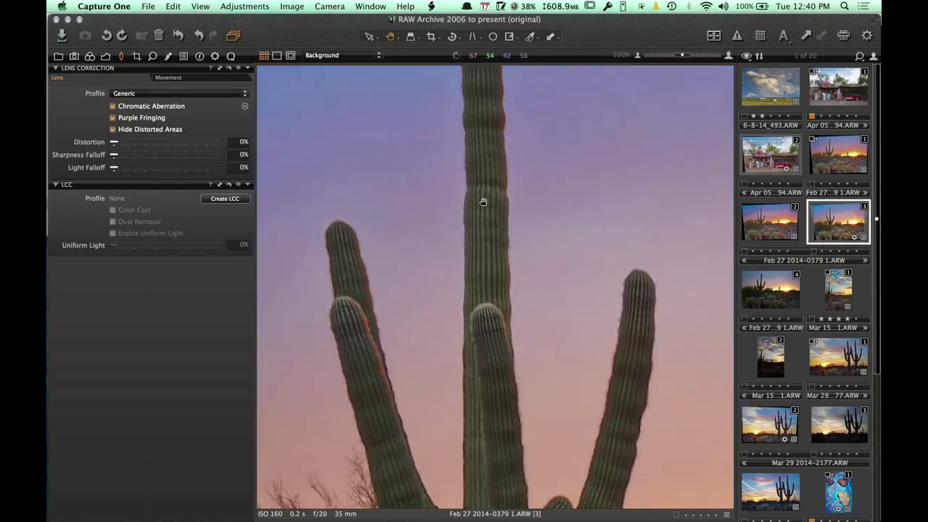
pyautogui.click(478, 217)
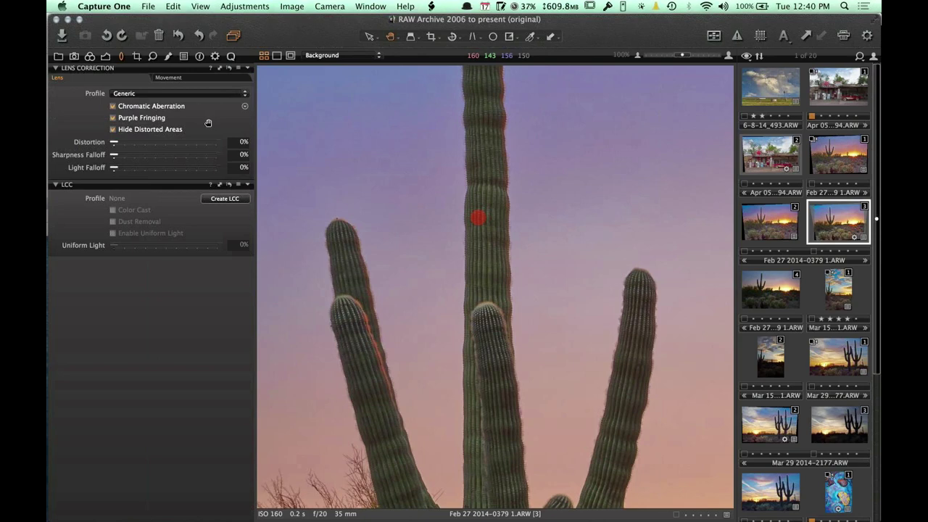
pyautogui.click(113, 105)
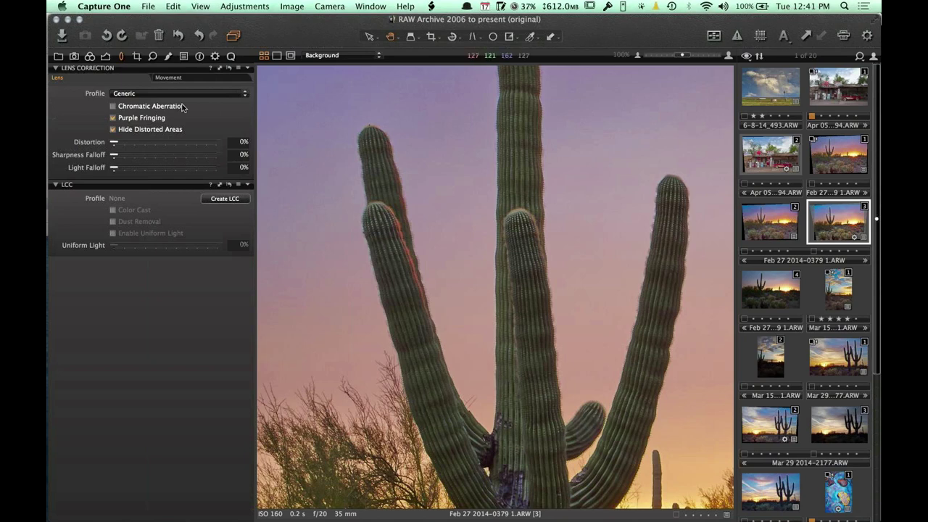
pyautogui.click(114, 106)
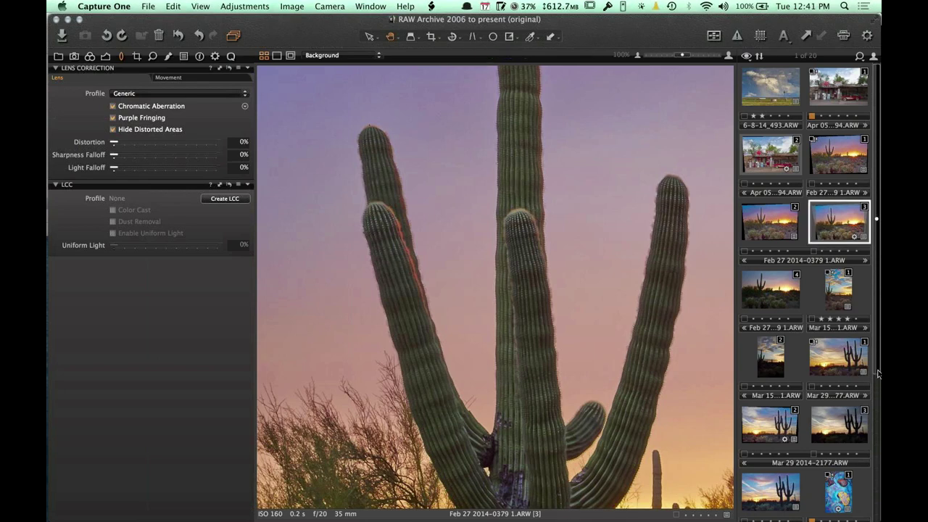
# - Open the fourth variant of Nov 12 2012-0755.CR2 fitted to view, and set its exposure to 0.85 and saturation to 23
pyautogui.scroll(-6, 877, 387)
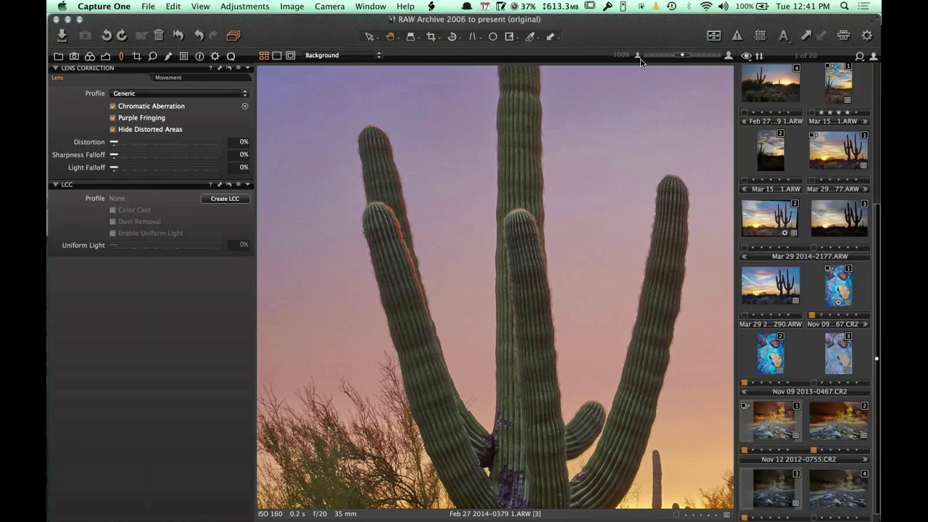
pyautogui.press('End')
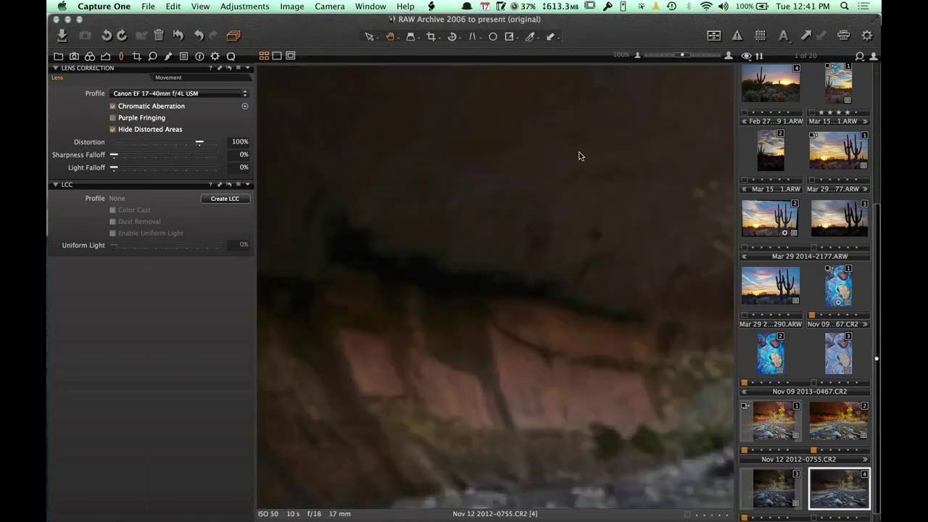
pyautogui.press('super+0')
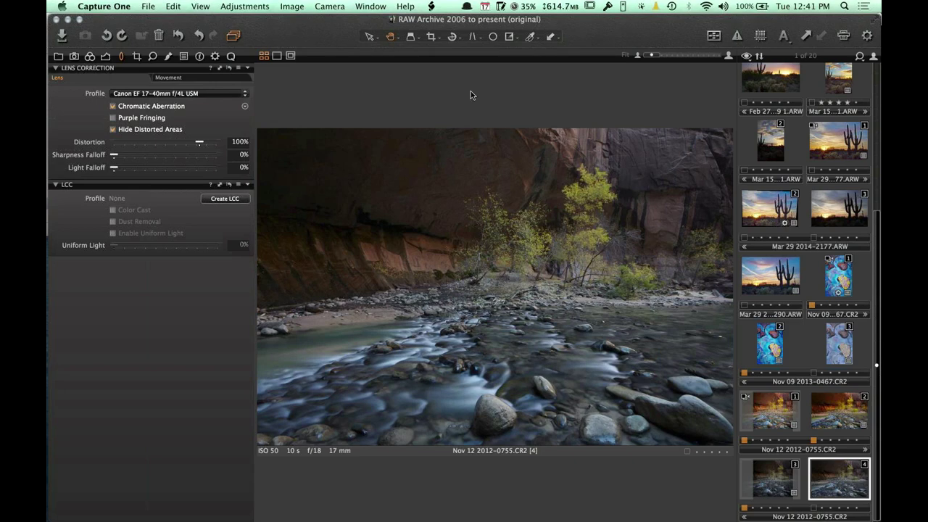
pyautogui.click(231, 58)
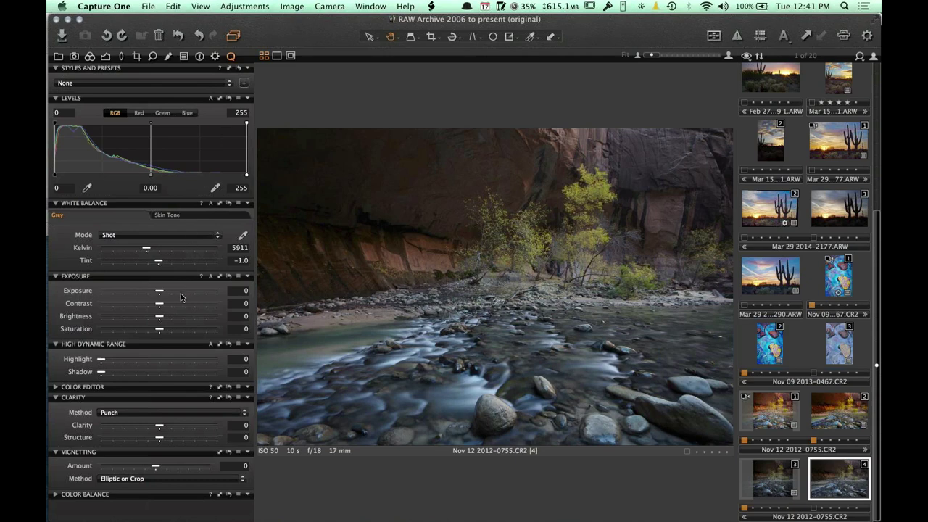
pyautogui.moveTo(161, 291); pyautogui.dragTo(175, 295)
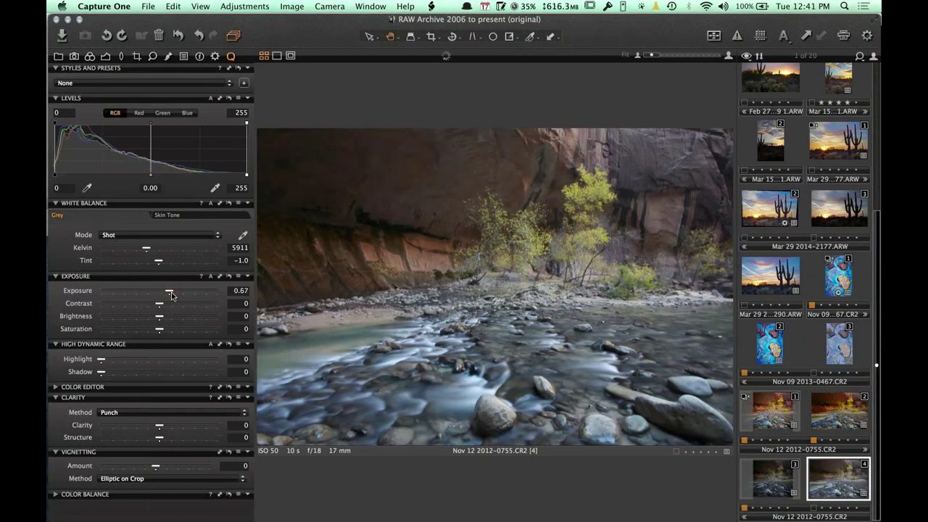
pyautogui.moveTo(161, 329); pyautogui.dragTo(172, 331)
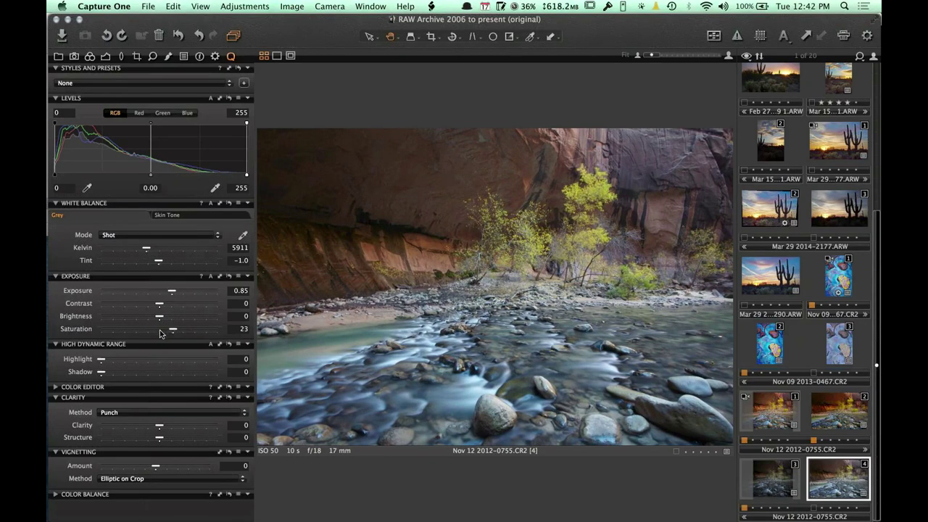
# - Set the river photo's highlight recovery to 26, clarity to 16 and structure to 19, with shadow recovery kept at 0
pyautogui.moveTo(119, 363); pyautogui.dragTo(134, 363)
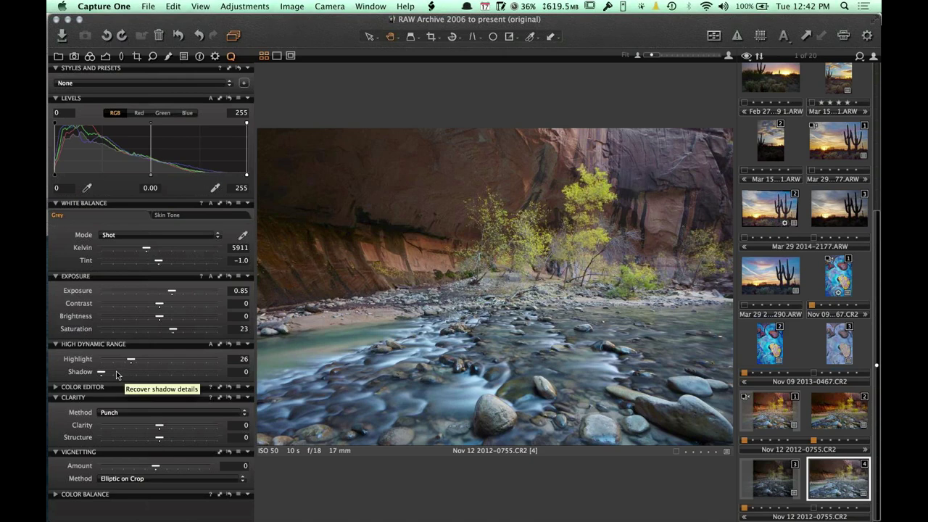
pyautogui.moveTo(103, 372); pyautogui.dragTo(101, 373)
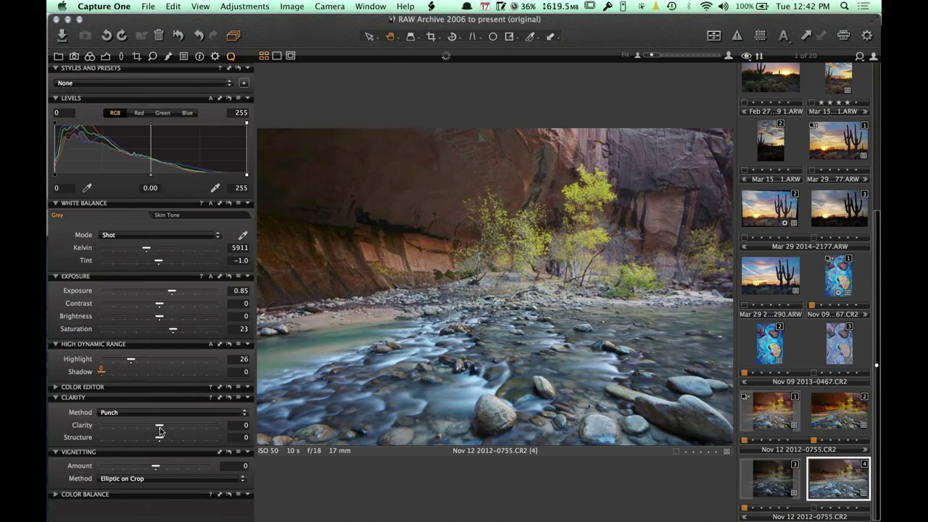
pyautogui.moveTo(159, 432)
pyautogui.mouseDown()
pyautogui.moveTo(164, 440)
pyautogui.moveTo(169, 429)
pyautogui.mouseUp()
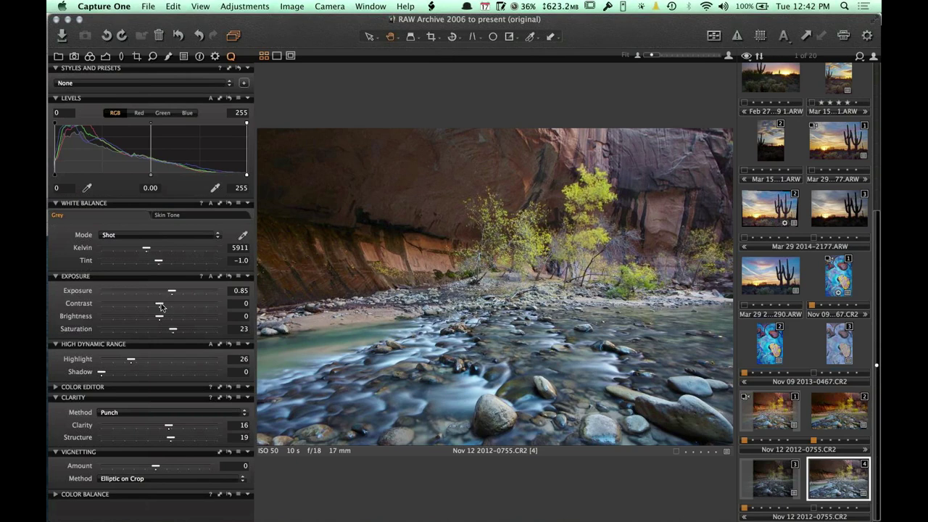
# - Set the contrast to 1 and the exposure to 0.67, and warm the white balance to 7784 Kelvin
pyautogui.moveTo(163, 303); pyautogui.dragTo(166, 289)
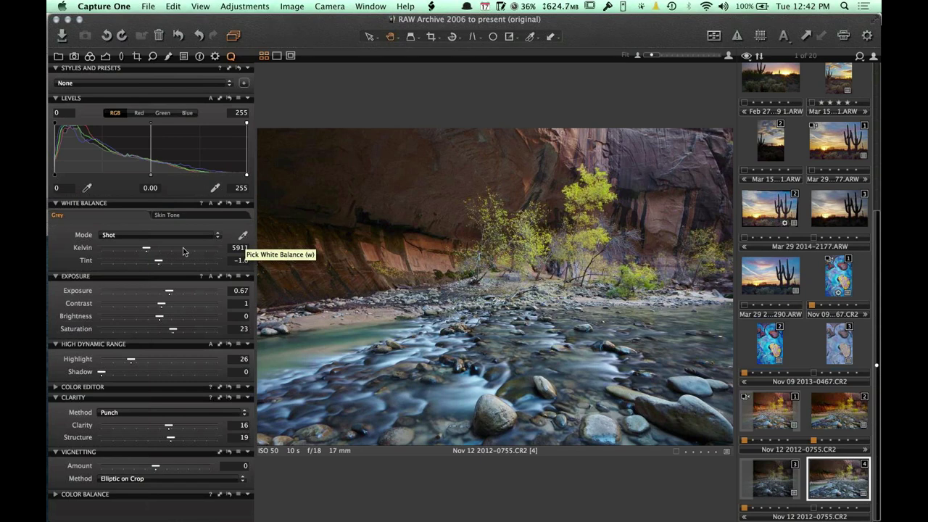
pyautogui.moveTo(148, 249); pyautogui.dragTo(159, 251)
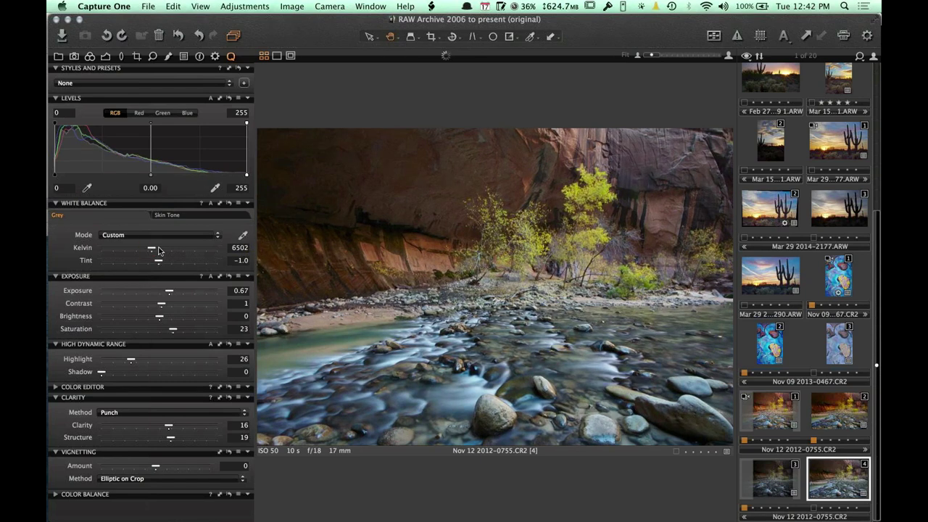
pyautogui.click(160, 251)
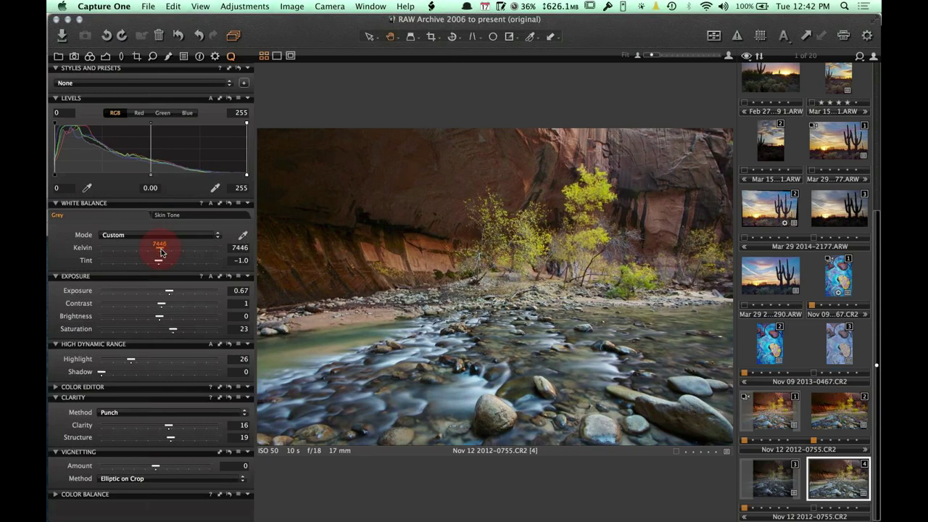
pyautogui.moveTo(159, 251); pyautogui.dragTo(161, 248)
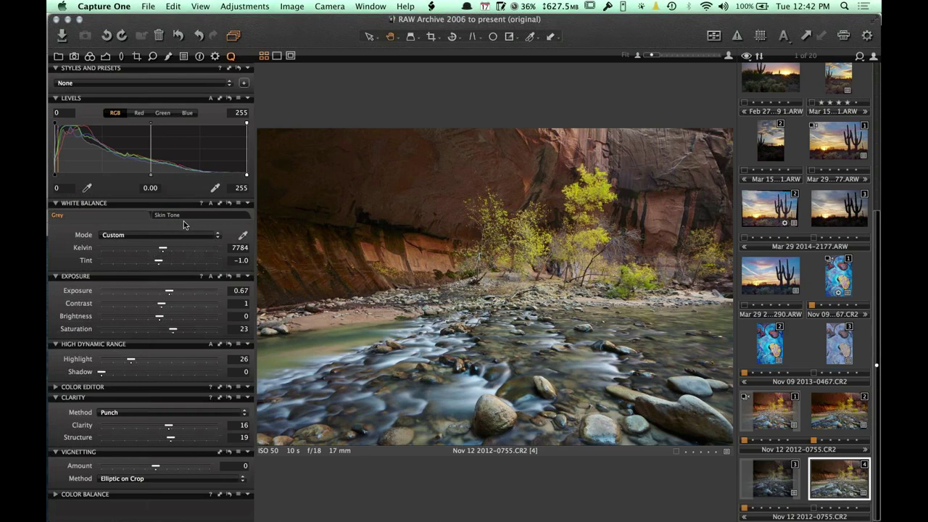
# - Pick the yellow-green foliage color in the advanced Color Editor and narrow its range to the trees while previewing the selected color range
pyautogui.click(56, 386)
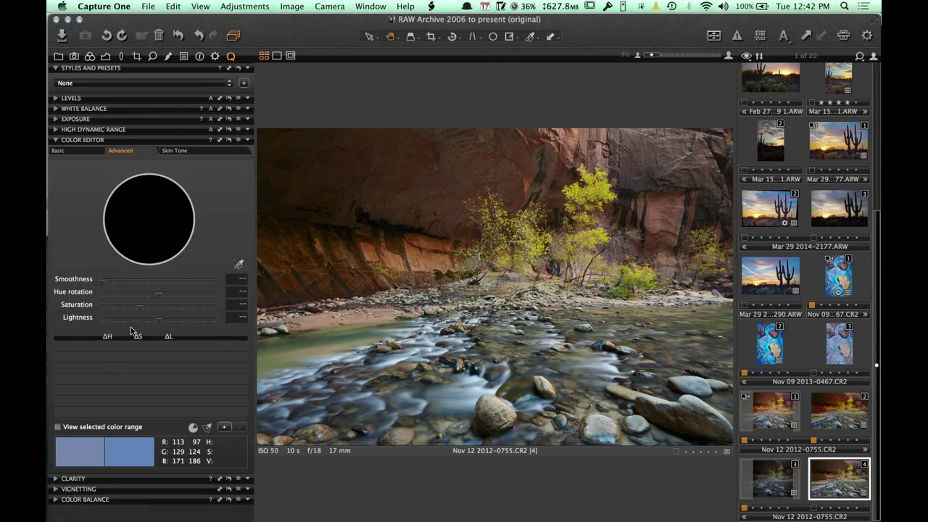
pyautogui.click(239, 264)
pyautogui.click(579, 187)
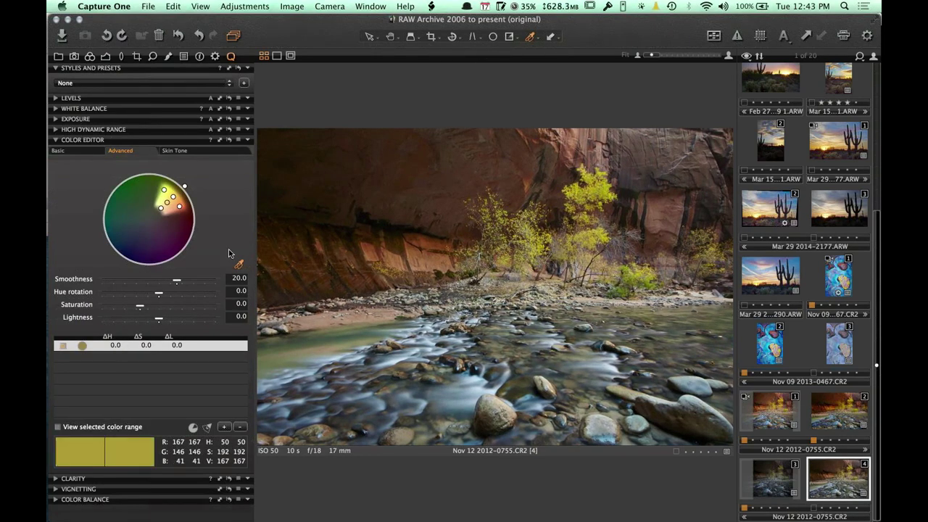
pyautogui.click(58, 427)
pyautogui.moveTo(179, 208); pyautogui.dragTo(172, 197)
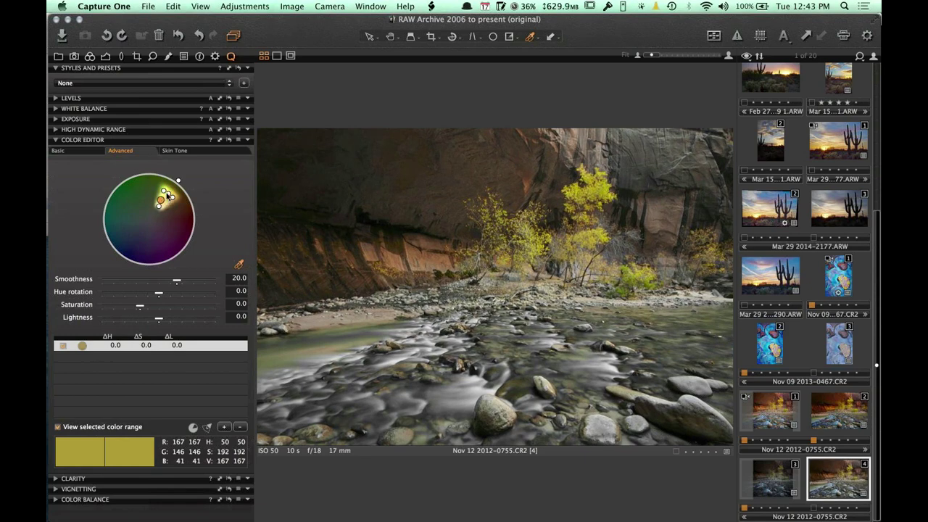
pyautogui.click(578, 278)
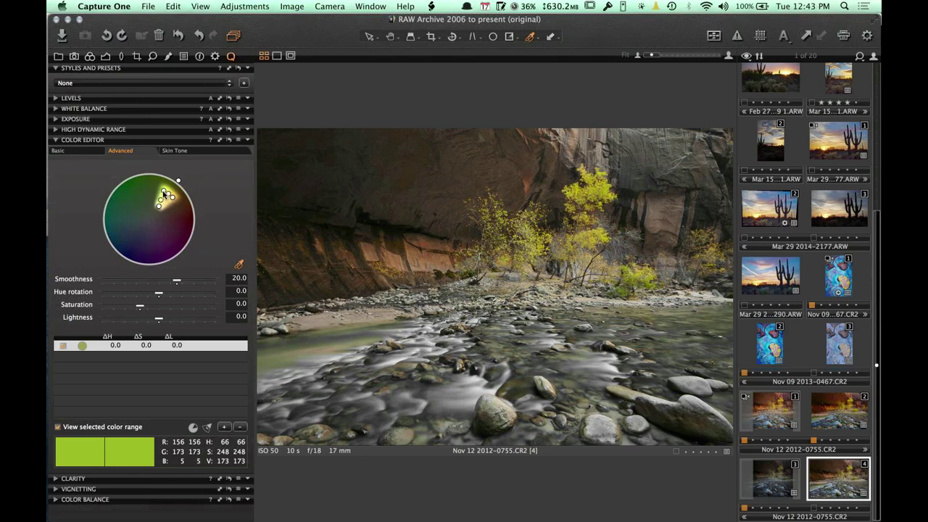
pyautogui.moveTo(161, 190); pyautogui.dragTo(172, 193)
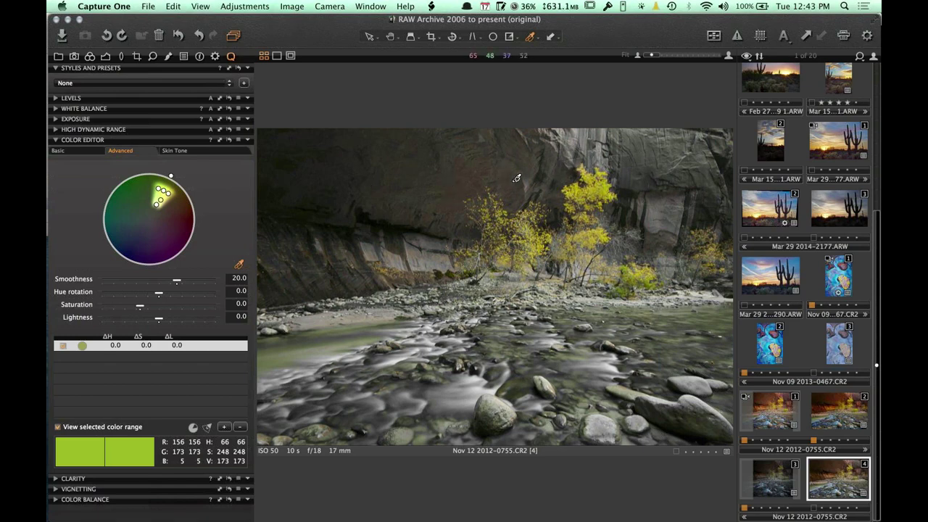
# - Turn off the color range preview and set the foliage color's saturation to 15.2 and lightness to 5.6
pyautogui.click(58, 427)
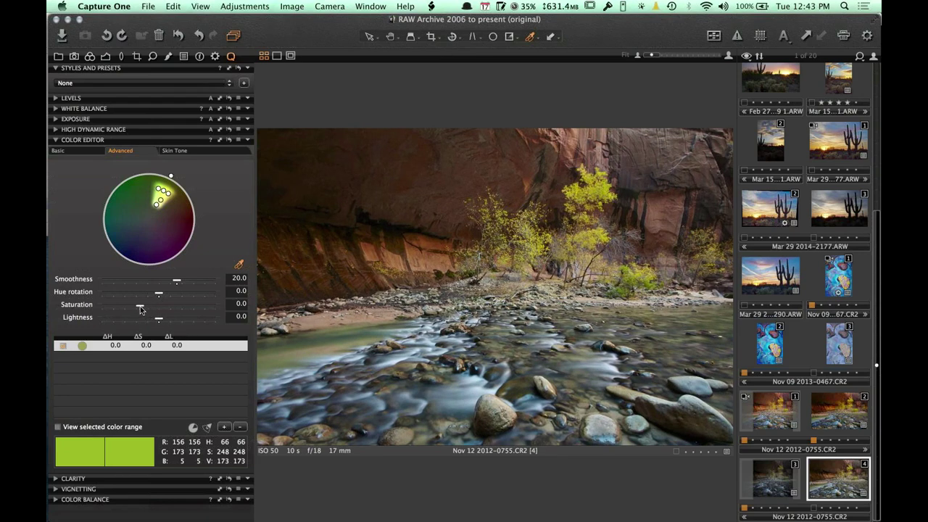
pyautogui.moveTo(140, 310); pyautogui.dragTo(160, 322)
# - Crop the river photo to a 6000 × 6000 px square around the trees and the rapids below them
pyautogui.moveTo(433, 37); pyautogui.dragTo(442, 87)
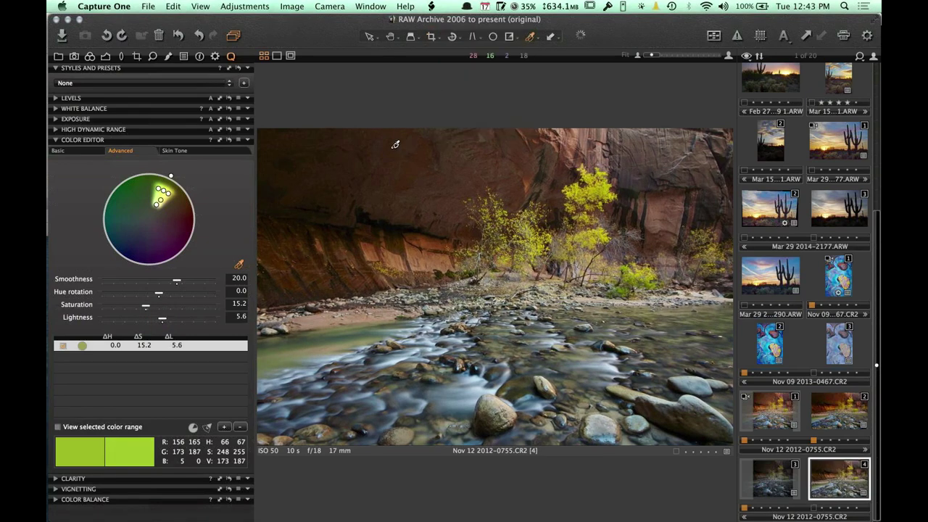
pyautogui.click(430, 37)
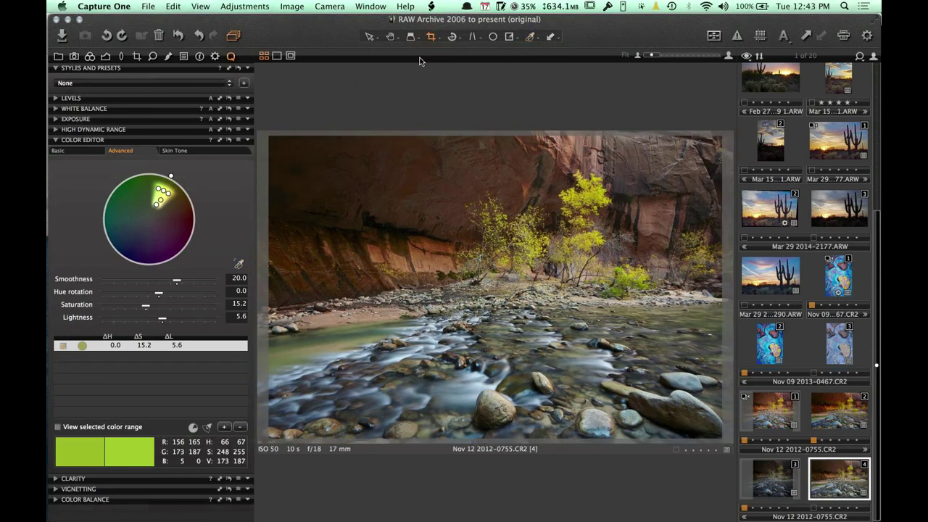
pyautogui.click(378, 165)
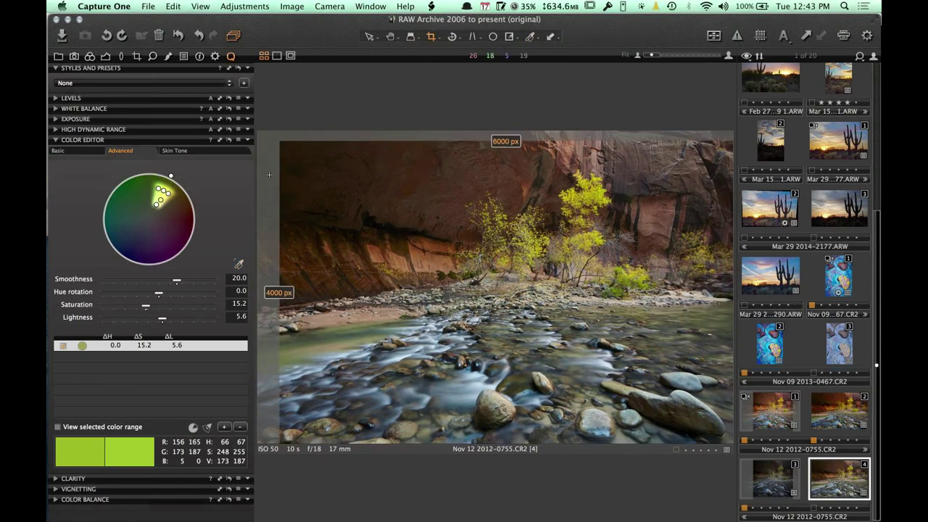
pyautogui.moveTo(363, 133); pyautogui.dragTo(675, 444)
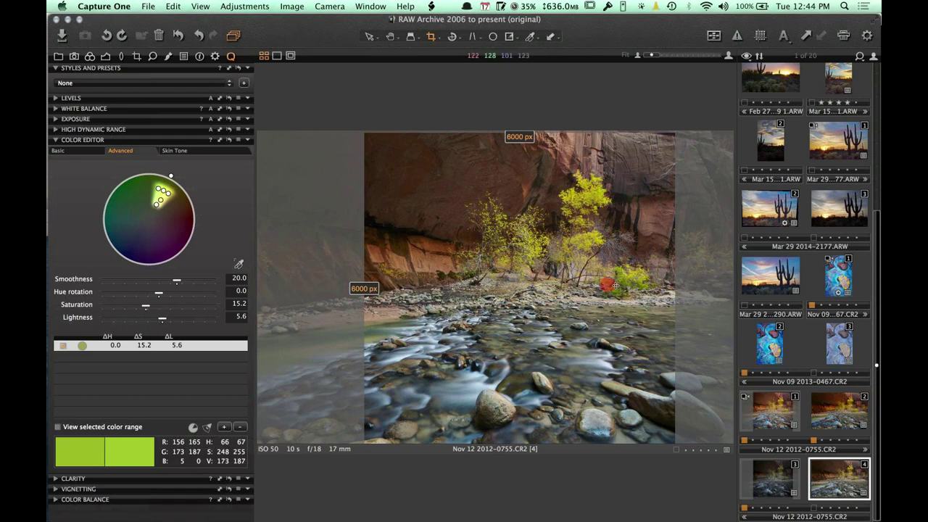
# - Shift the square crop slightly toward the river photo's right edge, apply it, and turn on Purple Fringing correction for the lens
pyautogui.moveTo(614, 285); pyautogui.dragTo(621, 288)
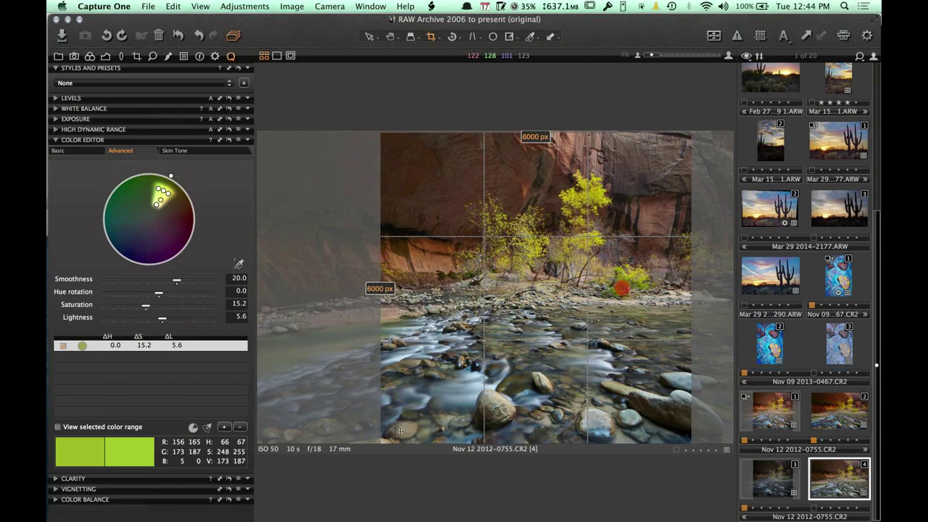
pyautogui.moveTo(400, 431); pyautogui.dragTo(398, 407)
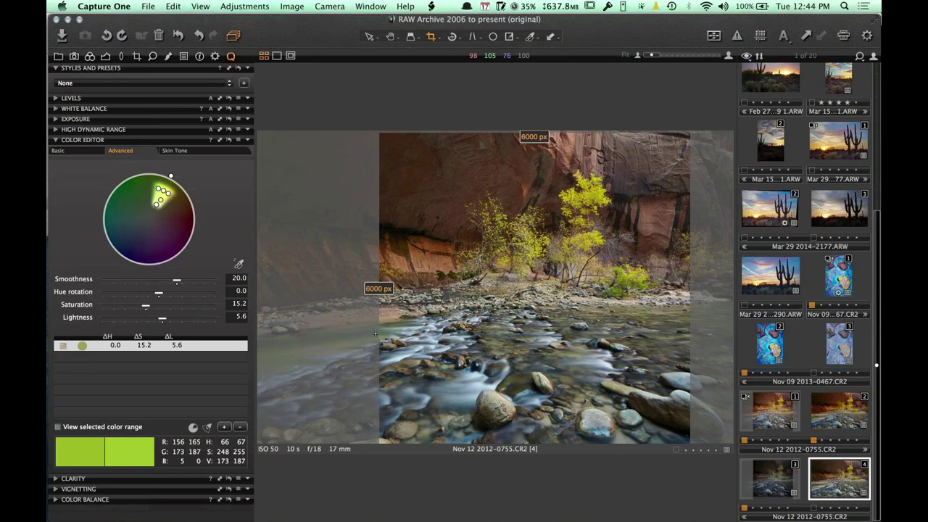
pyautogui.click(390, 36)
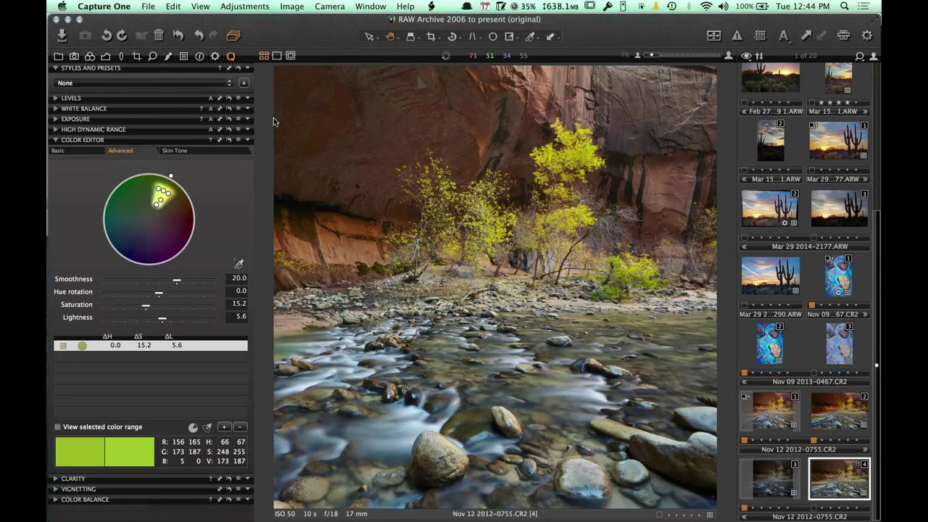
pyautogui.click(121, 56)
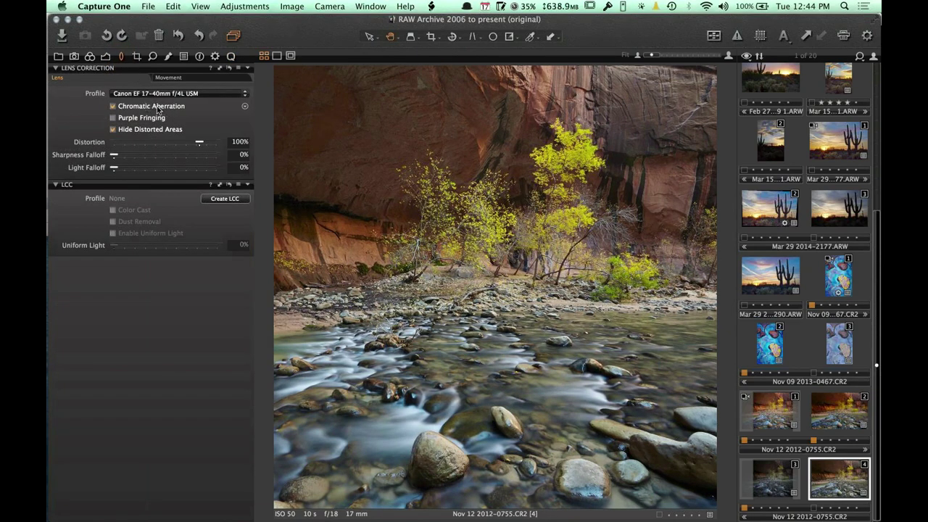
pyautogui.click(114, 118)
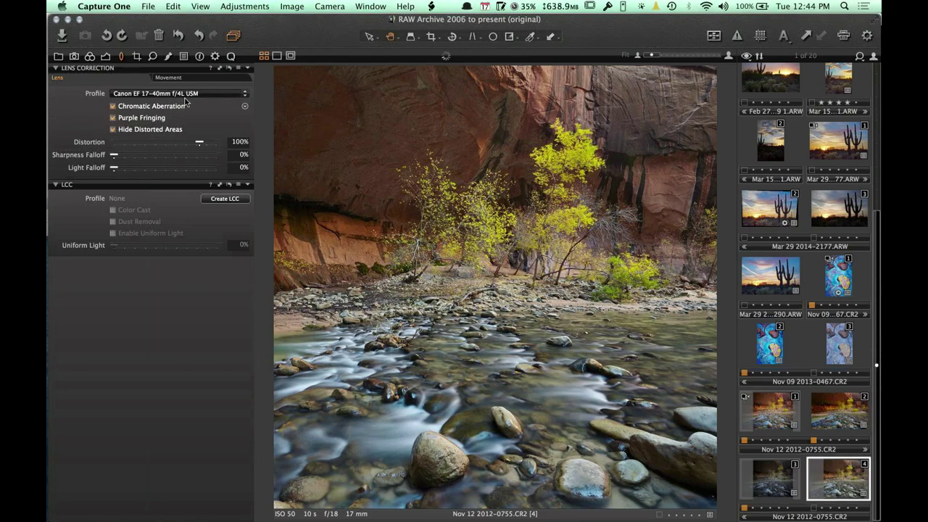
# - Process the river photo as a TIFF with the 6000px recipe and open it in Perfect Photo Suite 8 with Edit Original
pyautogui.click(215, 56)
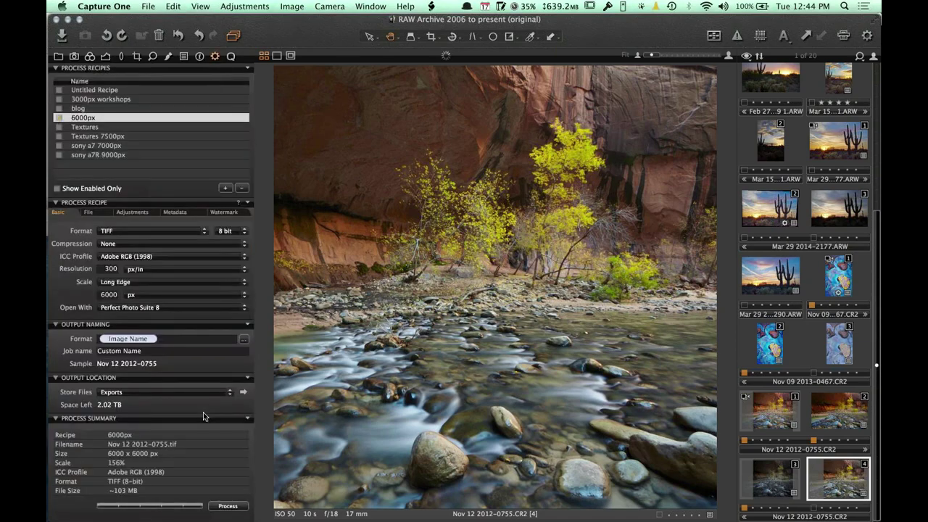
pyautogui.click(225, 507)
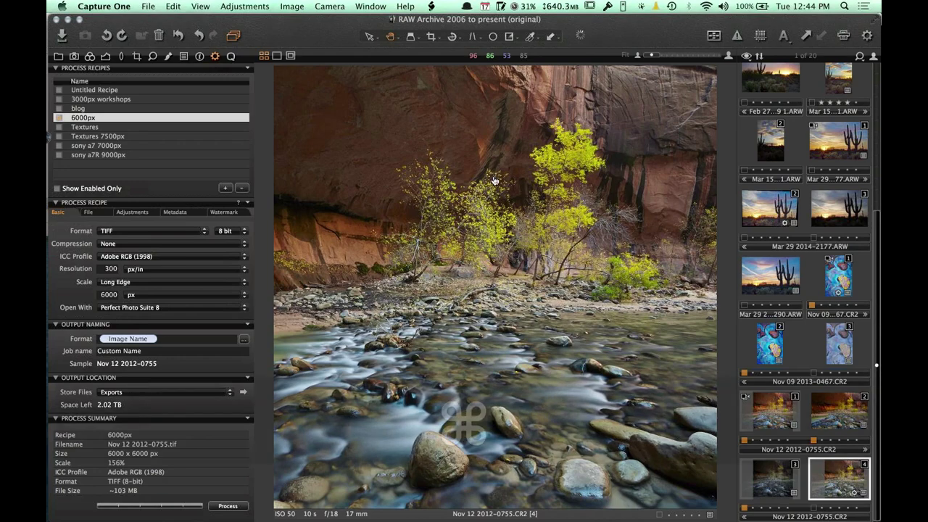
pyautogui.press('super+Tab')
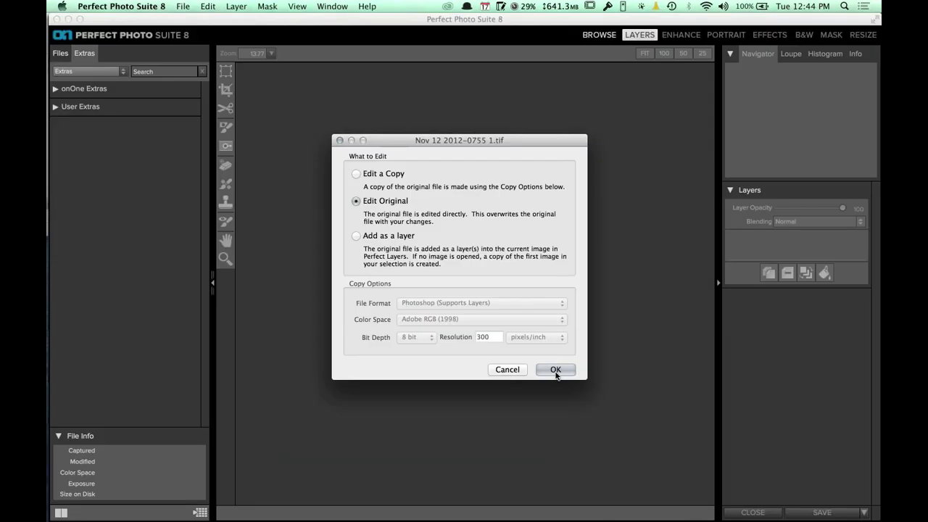
pyautogui.click(557, 366)
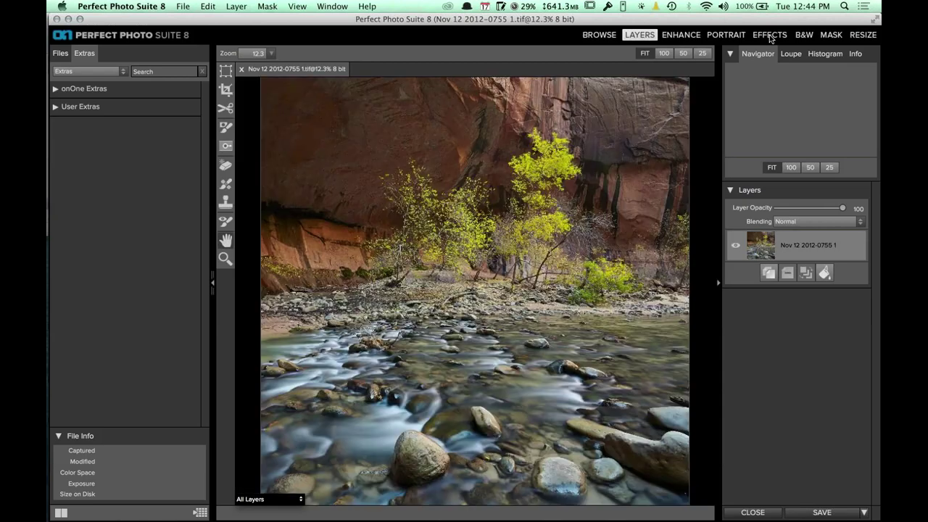
# - Take the river photo into the Effects module and add a Dynamic Contrast filter from its preset previews
pyautogui.click(770, 37)
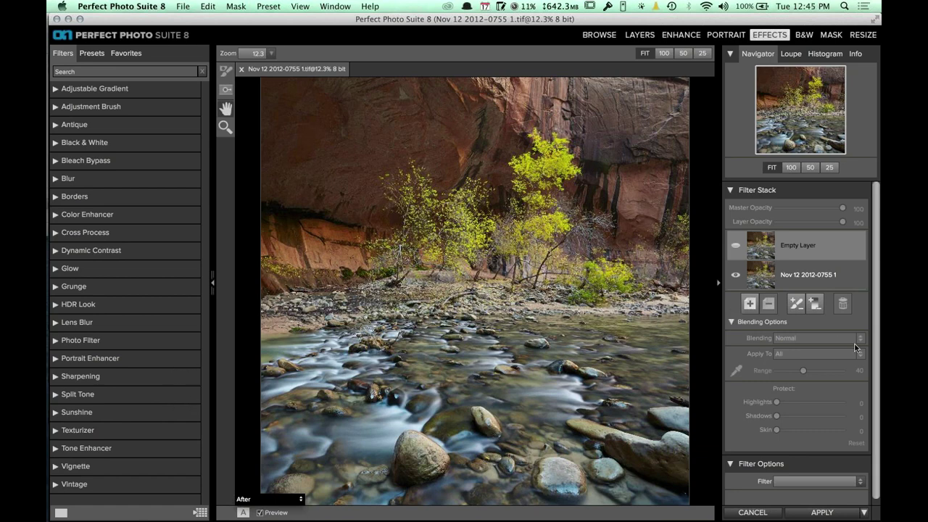
pyautogui.scroll(-1, 870, 406)
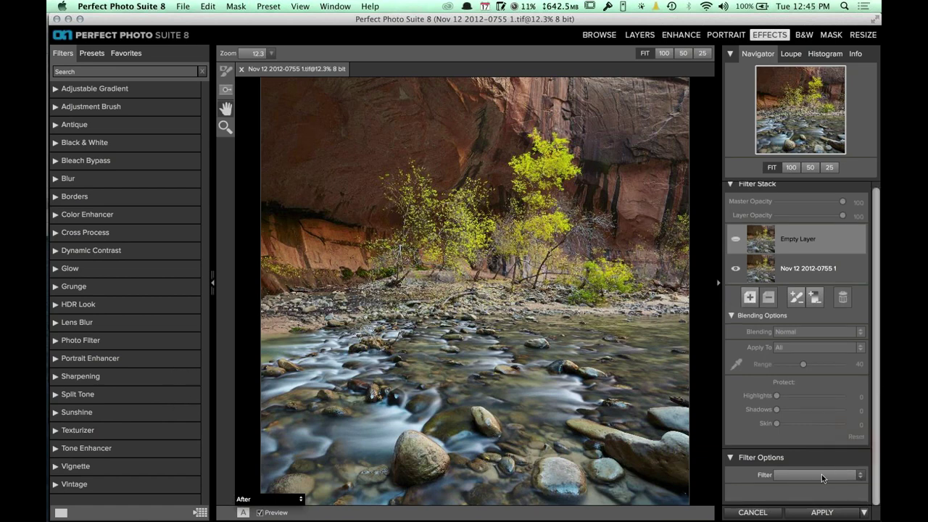
pyautogui.click(821, 474)
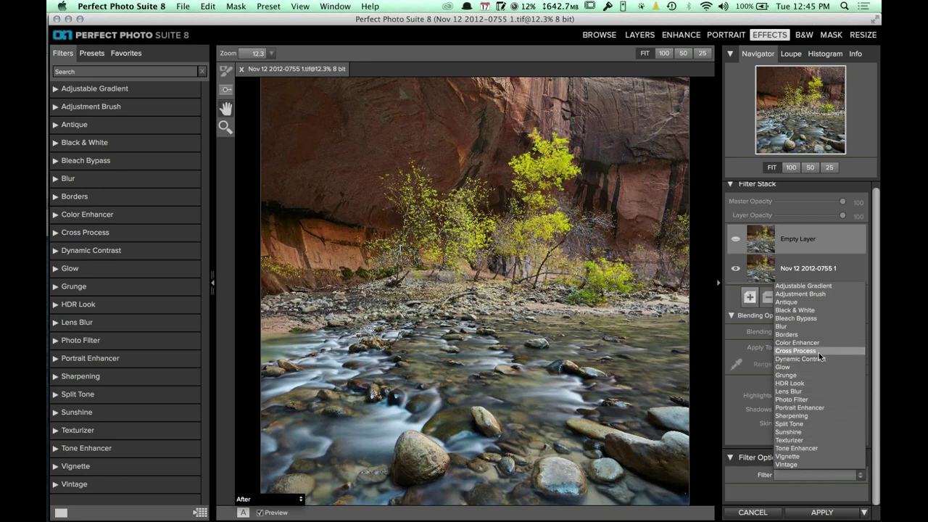
pyautogui.click(804, 476)
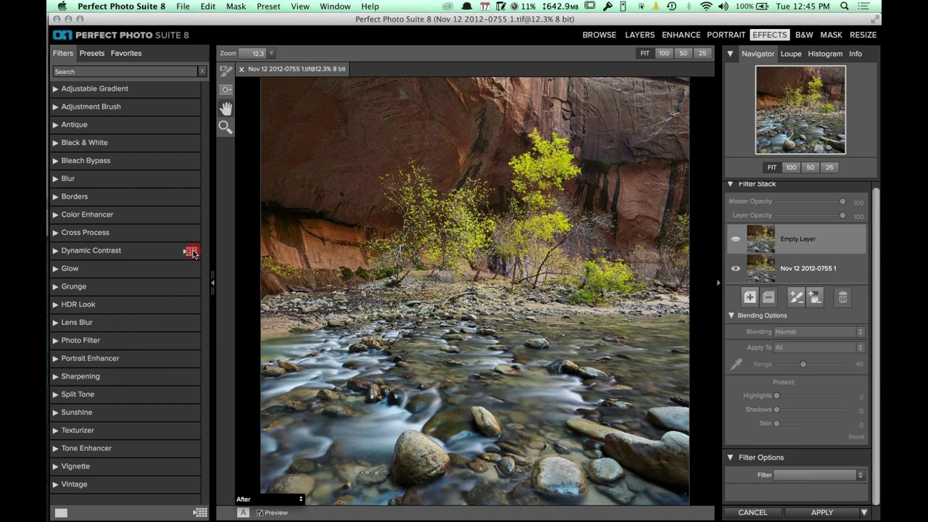
pyautogui.click(188, 254)
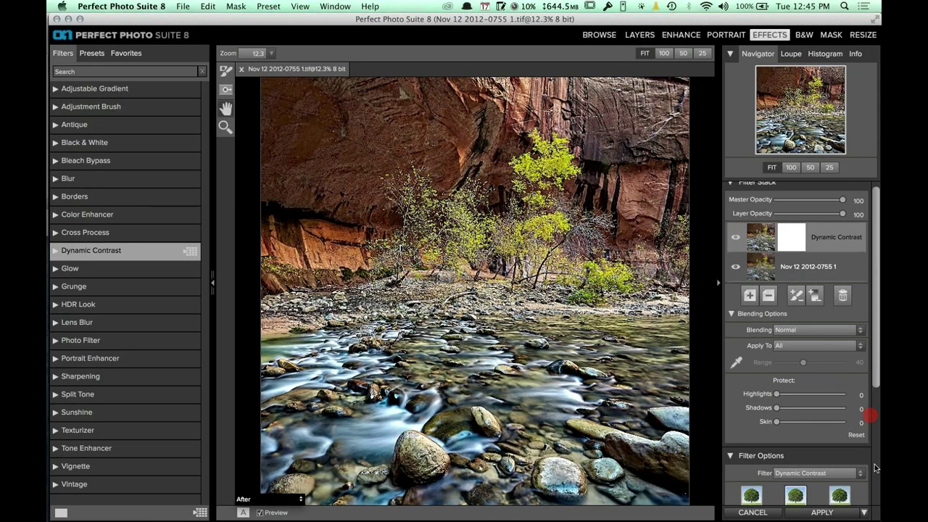
# - Set the Dynamic Contrast detail to 19 small, 12 medium and 12 large, with the filter's highlights and shadows at 0
pyautogui.moveTo(874, 464); pyautogui.dragTo(843, 455)
pyautogui.click(843, 455)
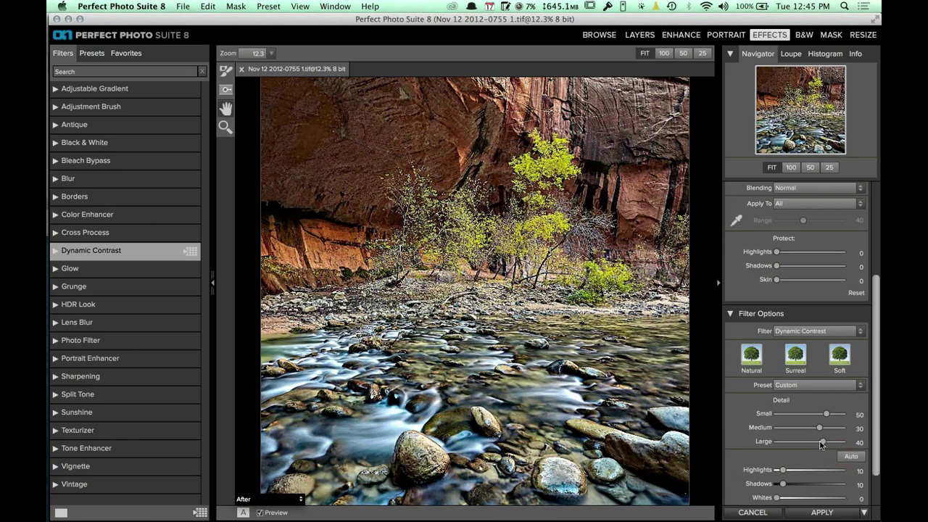
pyautogui.moveTo(818, 430); pyautogui.dragTo(816, 427)
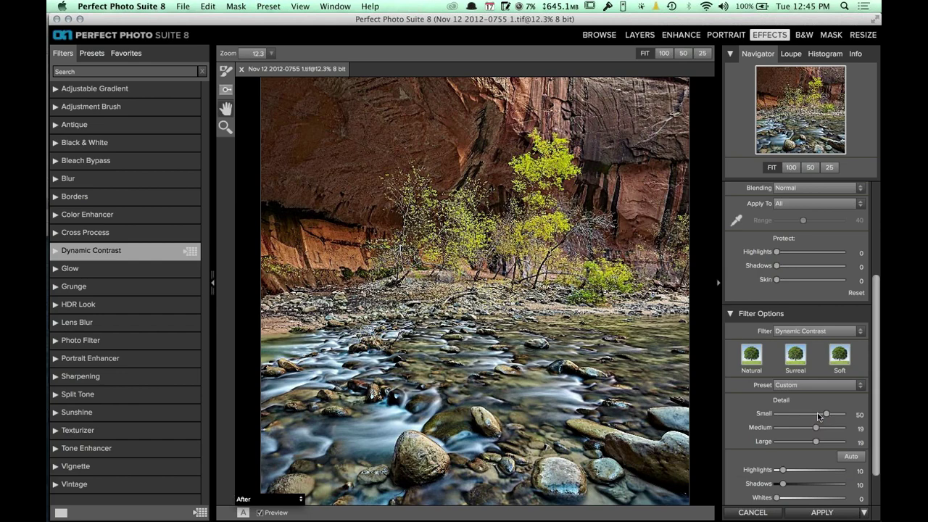
pyautogui.click(819, 414)
pyautogui.click(778, 483)
pyautogui.scroll(-2, 878, 442)
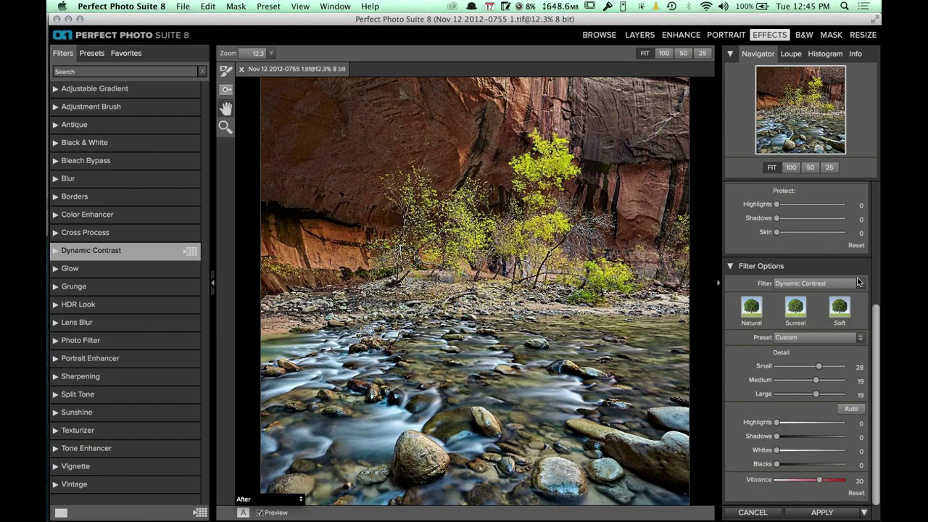
pyautogui.moveTo(818, 367); pyautogui.dragTo(815, 381)
pyautogui.scroll(5, 871, 333)
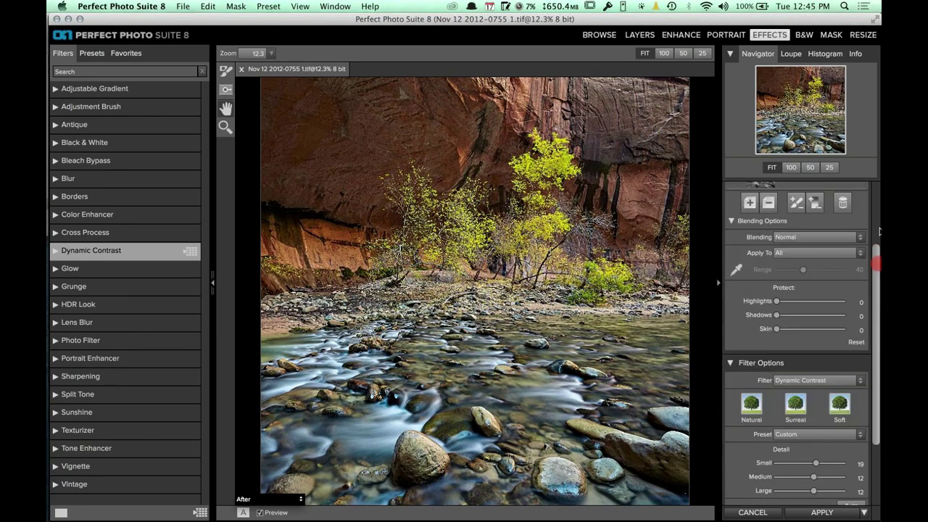
# - Compare the photo with and without the Dynamic Contrast layer and set that layer's opacity to 53
pyautogui.click(737, 247)
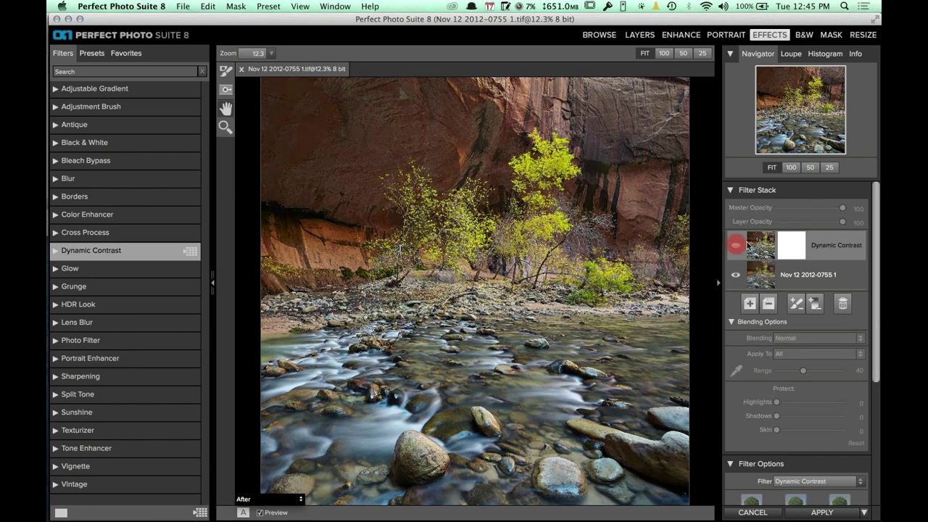
pyautogui.moveTo(819, 225); pyautogui.dragTo(807, 227)
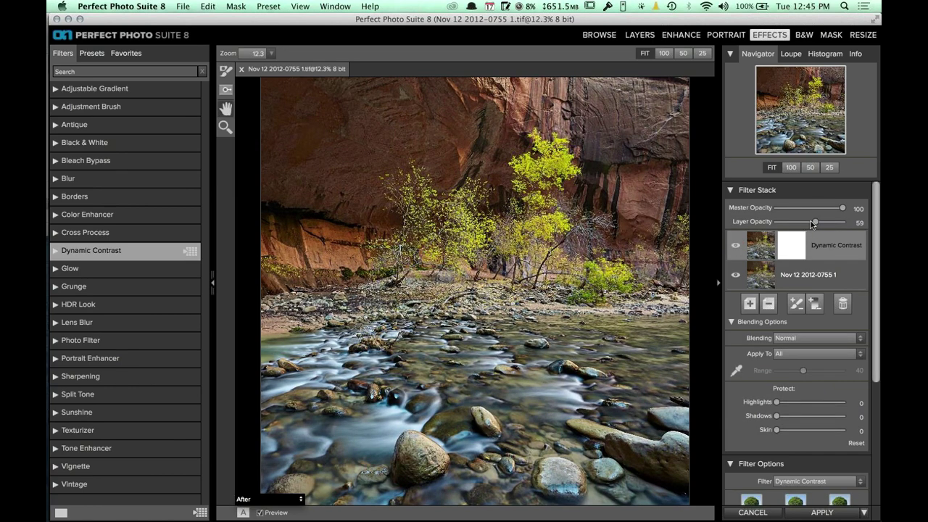
pyautogui.click(814, 224)
pyautogui.moveTo(814, 225); pyautogui.dragTo(813, 224)
# - Add a new filter layer above Dynamic Contrast and apply the Strong preset of the Sunshine filter
pyautogui.click(750, 303)
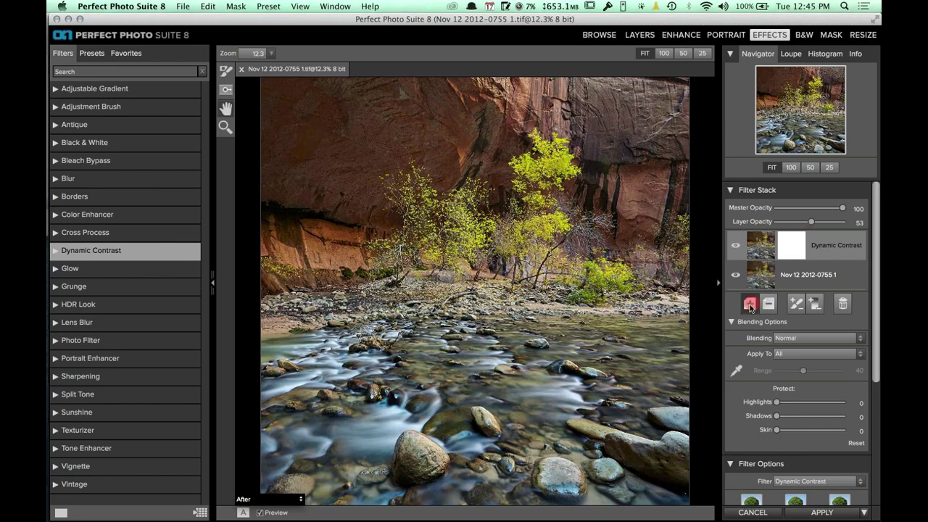
pyautogui.click(190, 413)
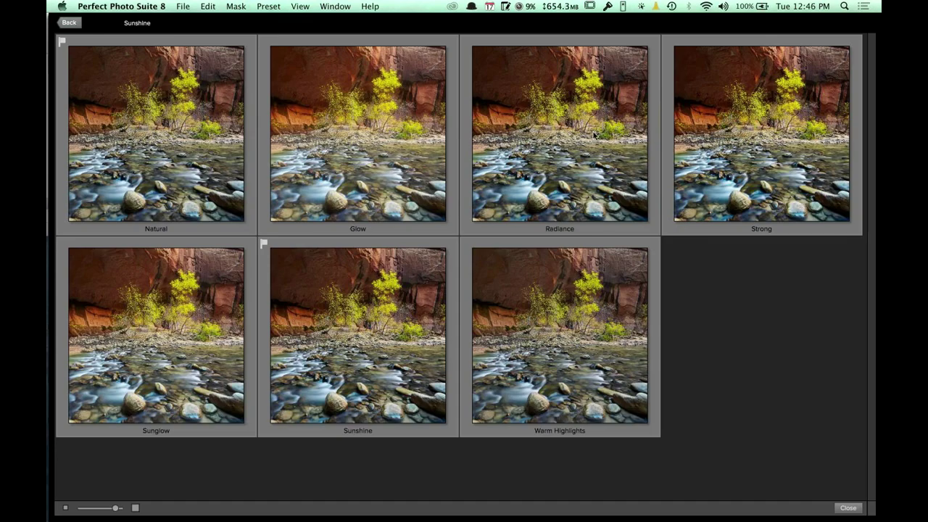
pyautogui.click(754, 134)
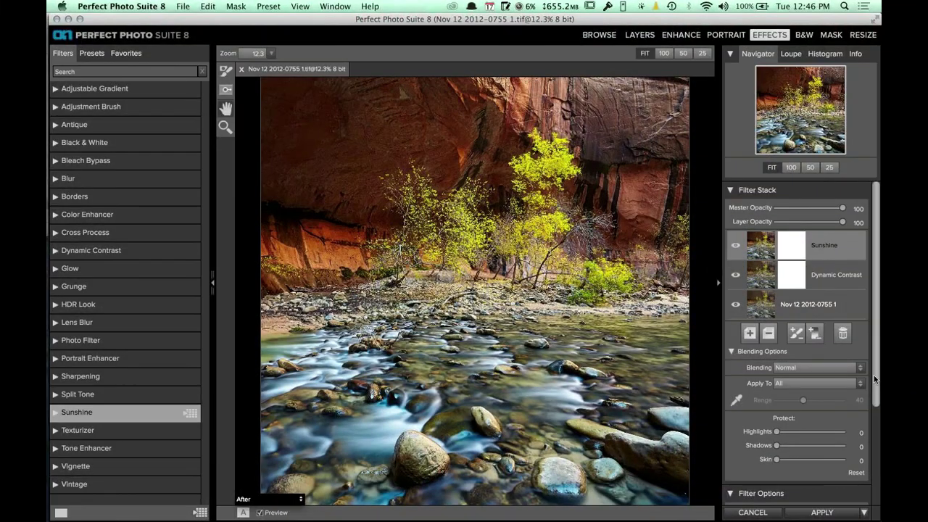
# - Protect highlights at 45 and shadows at 26 on the Sunshine layer, and set its saturation to 16
pyautogui.moveTo(872, 393); pyautogui.dragTo(872, 482)
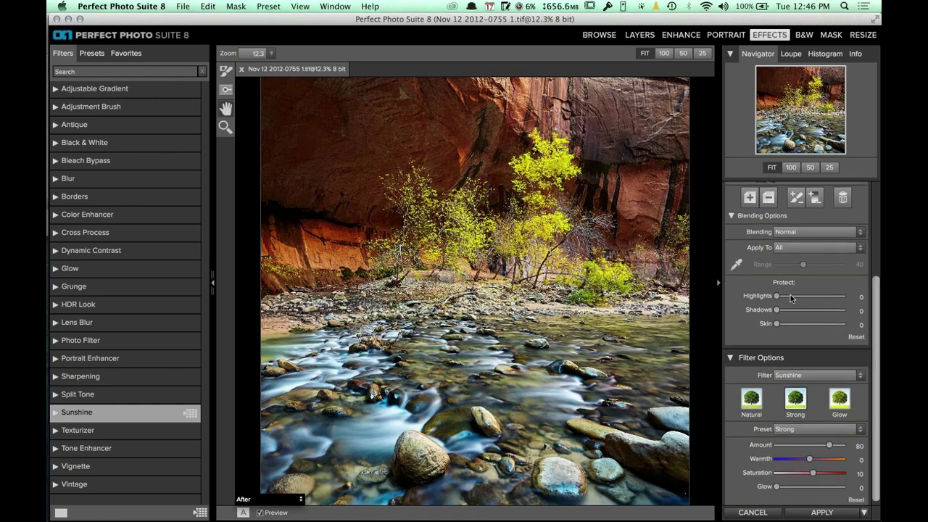
pyautogui.moveTo(777, 298); pyautogui.dragTo(803, 310)
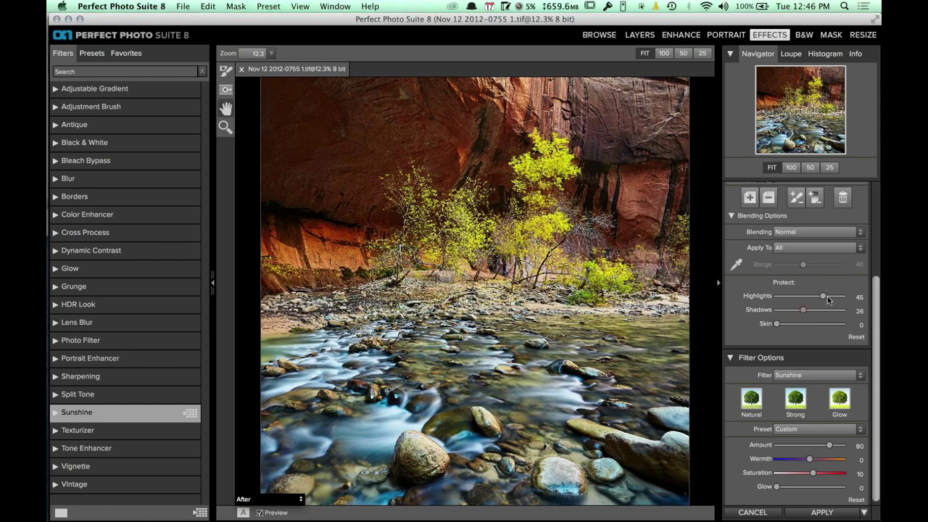
pyautogui.moveTo(876, 396); pyautogui.dragTo(873, 413)
pyautogui.click(813, 467)
pyautogui.moveTo(812, 470); pyautogui.dragTo(815, 469)
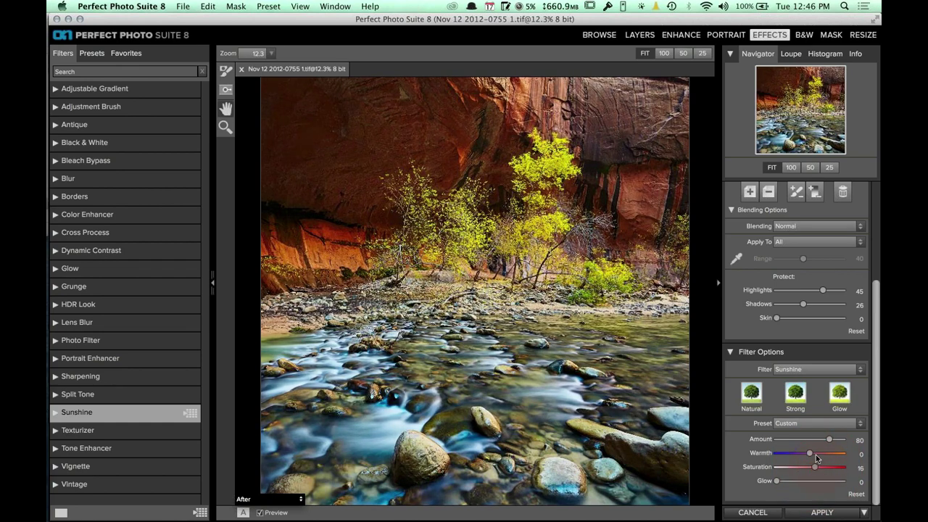
pyautogui.click(809, 455)
# - Add another filter layer above Sunshine and apply the Big Softy preset of the Vignette filter
pyautogui.moveTo(874, 291); pyautogui.dragTo(874, 190)
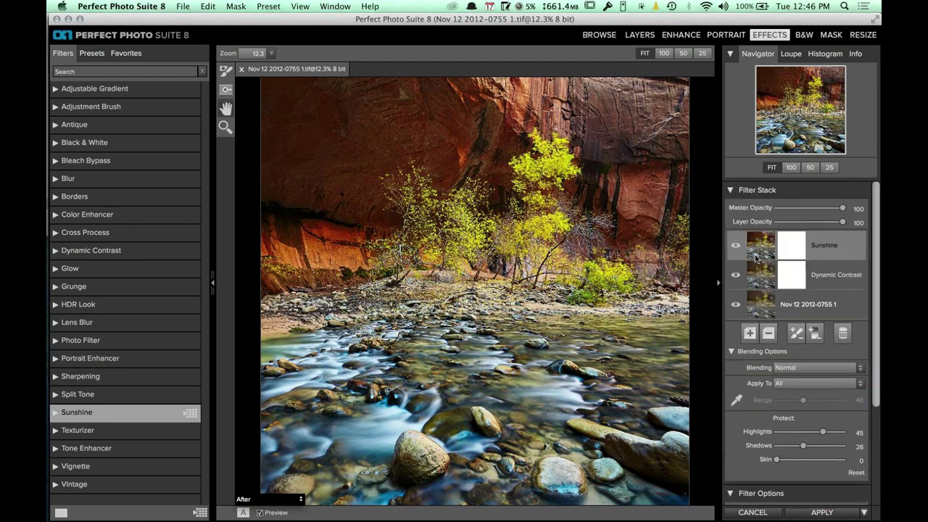
pyautogui.click(750, 335)
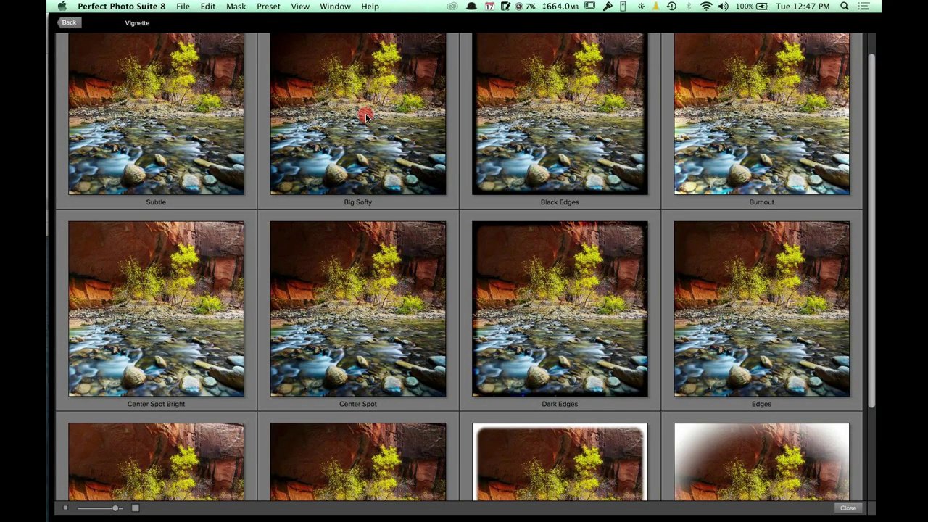
pyautogui.click(367, 117)
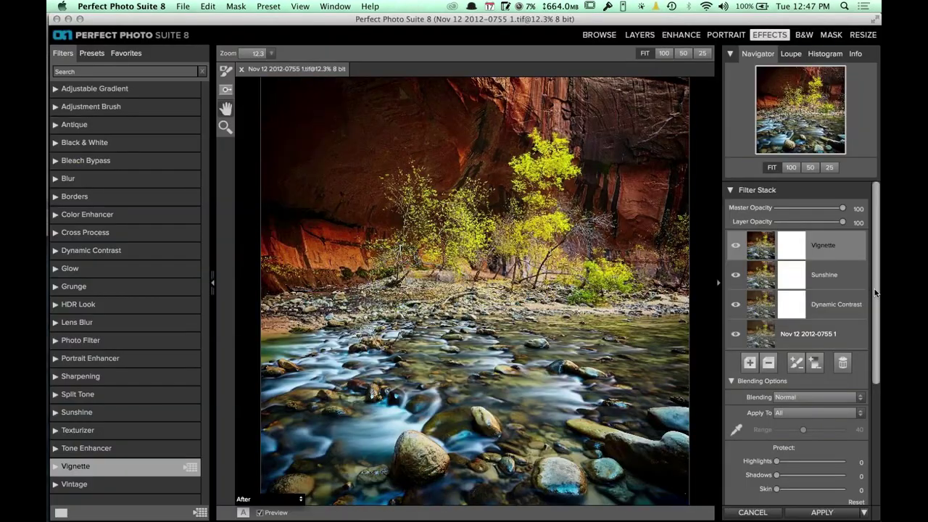
# - Set the vignette's brightness to -67 and try a hard edge with feather 0 and roundness -84
pyautogui.moveTo(875, 289); pyautogui.dragTo(872, 448)
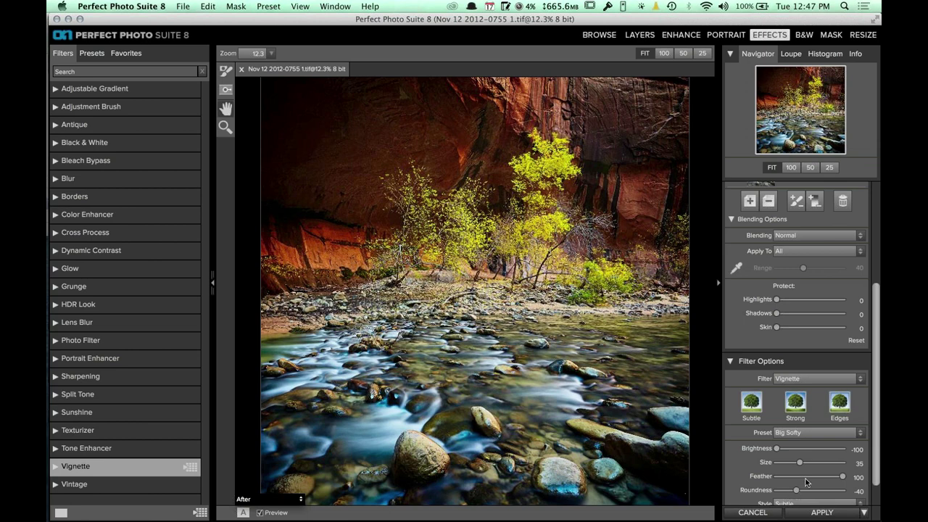
pyautogui.moveTo(780, 451); pyautogui.dragTo(788, 450)
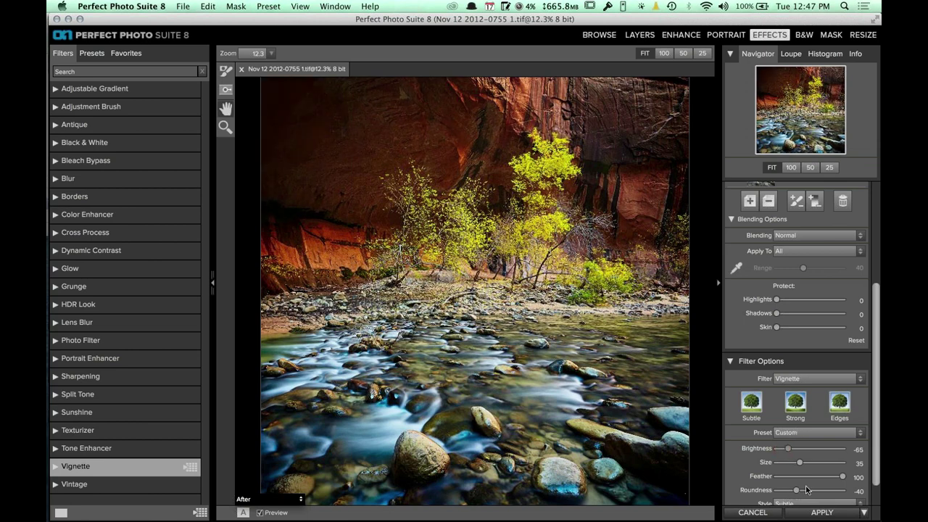
pyautogui.click(790, 478)
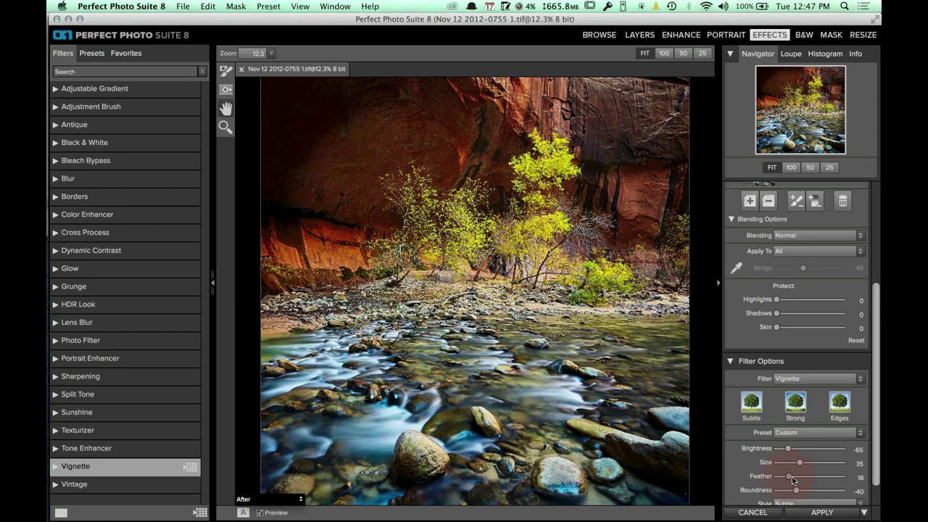
pyautogui.moveTo(791, 478); pyautogui.dragTo(784, 477)
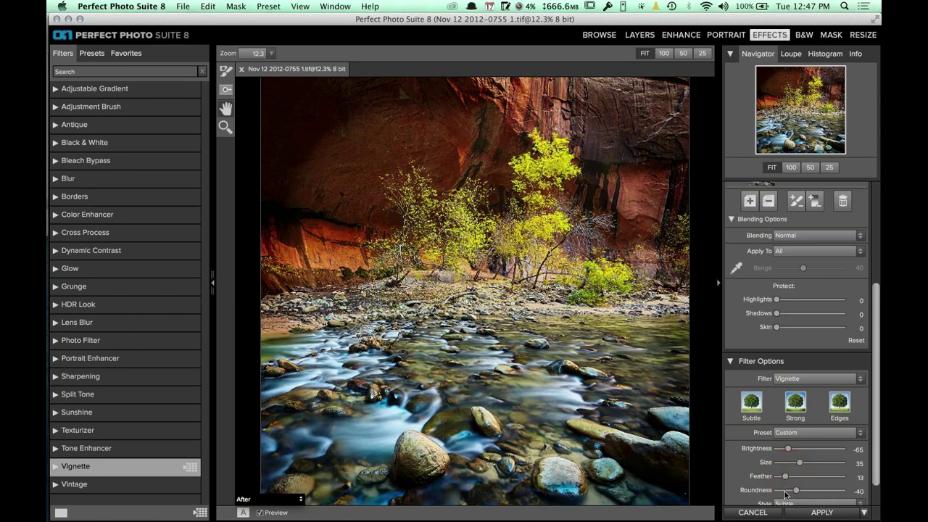
pyautogui.click(782, 490)
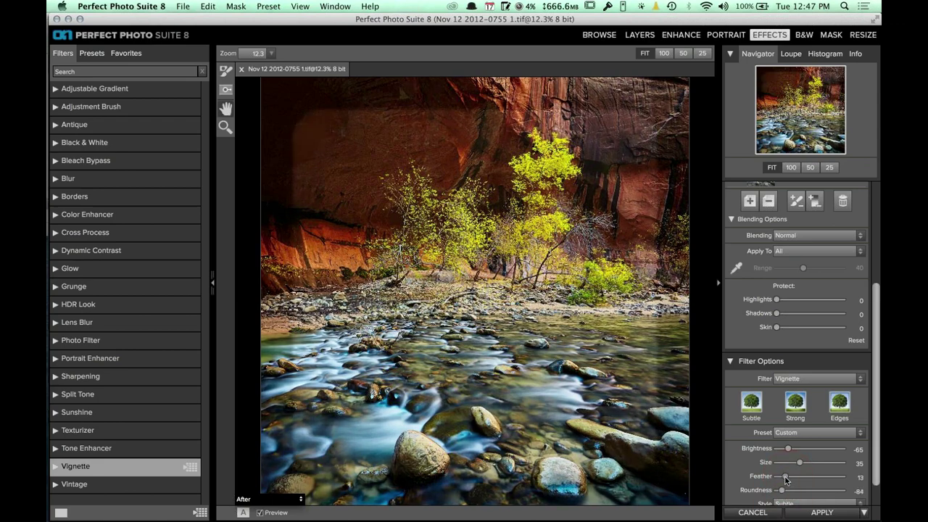
pyautogui.moveTo(785, 479); pyautogui.dragTo(775, 479)
pyautogui.moveTo(784, 448); pyautogui.dragTo(788, 448)
# - Set the vignette's roundness to -51 and size to 40, and soften its edge with feather 59
pyautogui.moveTo(782, 490); pyautogui.dragTo(803, 462)
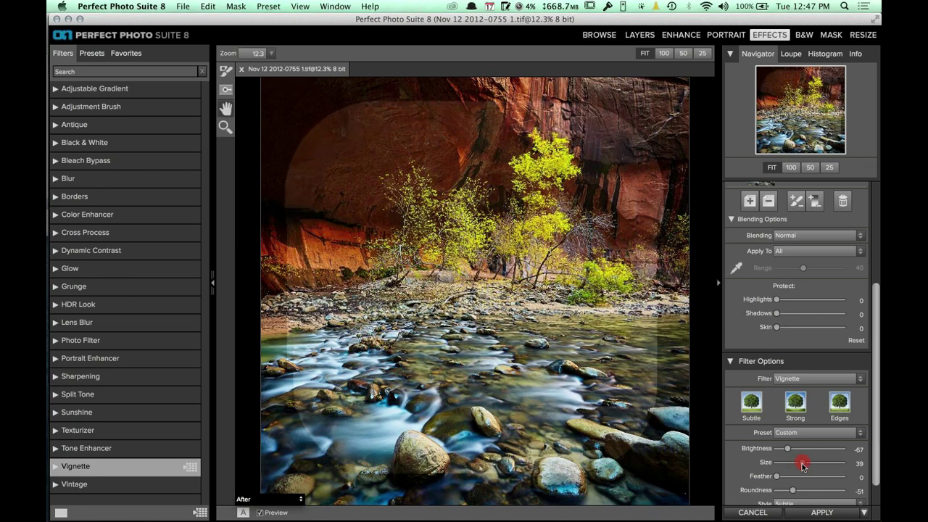
pyautogui.click(807, 476)
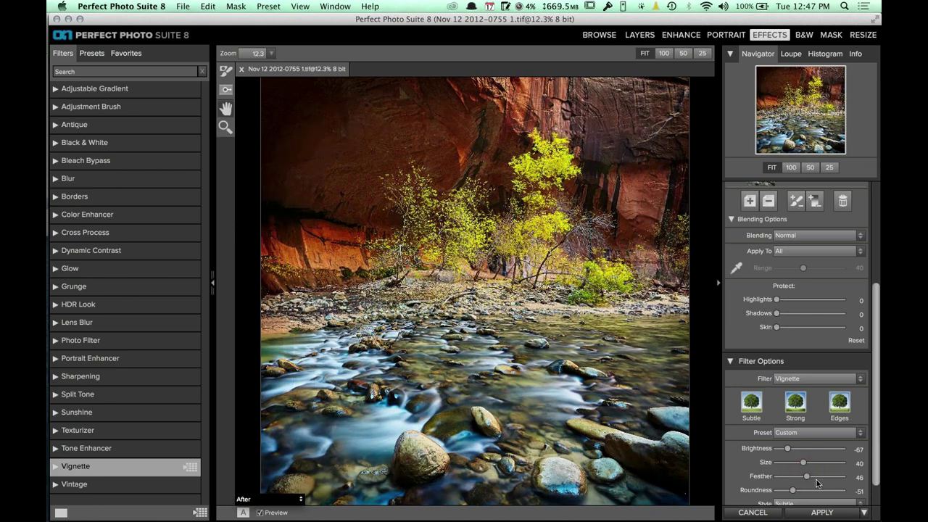
pyautogui.click(815, 478)
pyautogui.click(875, 455)
pyautogui.moveTo(874, 468); pyautogui.dragTo(874, 485)
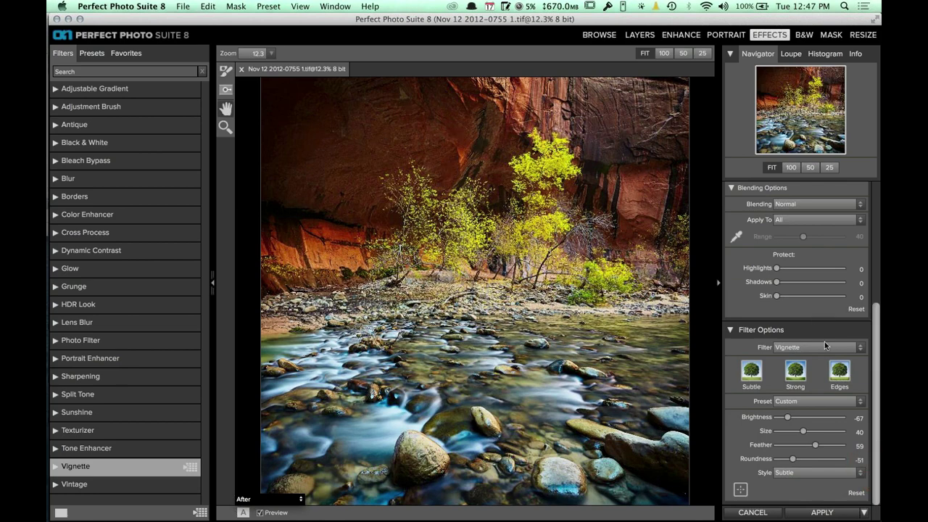
# - Add a new filter layer above Vignette and apply the Tone Enhancer filter to it
pyautogui.moveTo(875, 361); pyautogui.dragTo(875, 239)
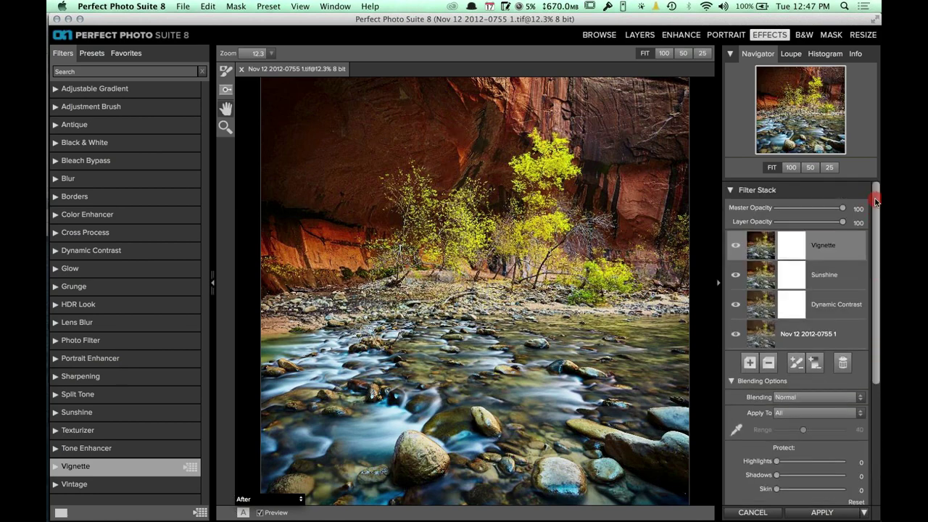
pyautogui.click(749, 363)
pyautogui.moveTo(873, 381); pyautogui.dragTo(872, 484)
pyautogui.click(824, 478)
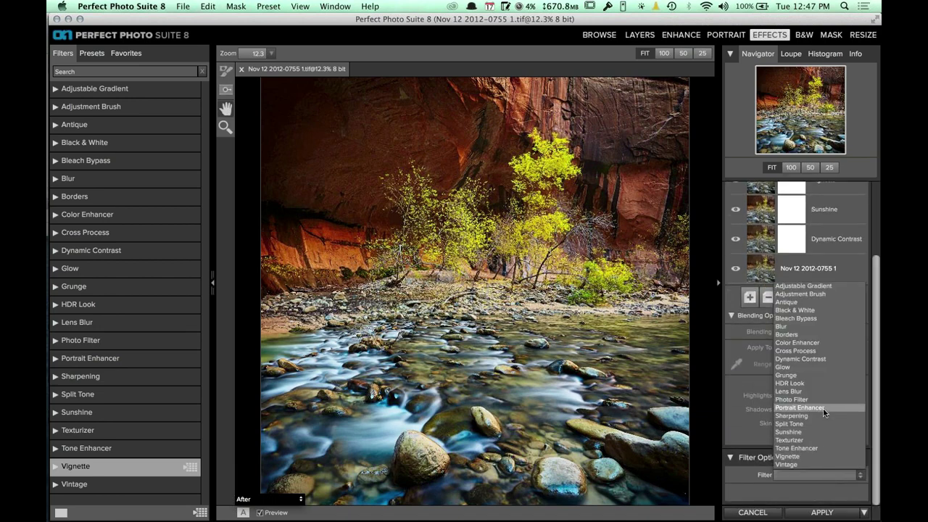
pyautogui.click(834, 436)
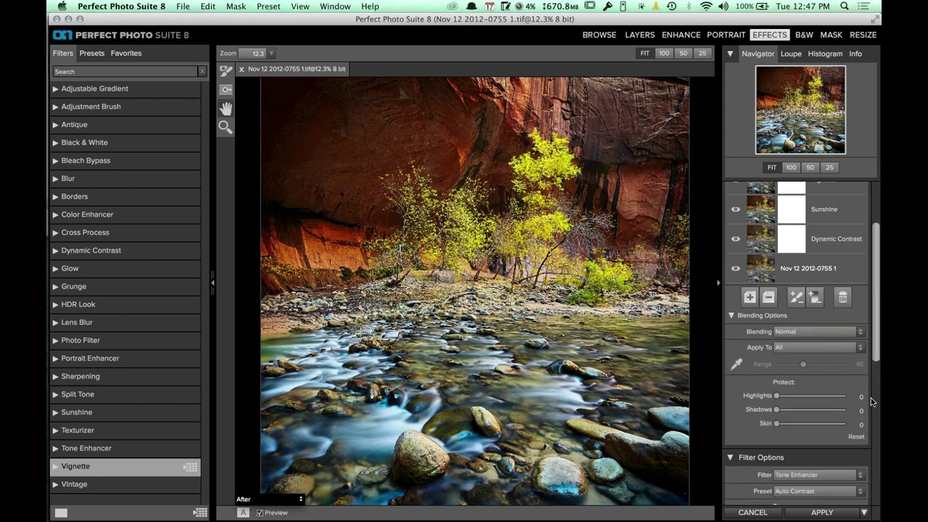
# - Set the Tone Enhancer's tone shadows to 28 and tone highlights to 9
pyautogui.moveTo(777, 409); pyautogui.dragTo(789, 413)
pyautogui.doubleClick(786, 410)
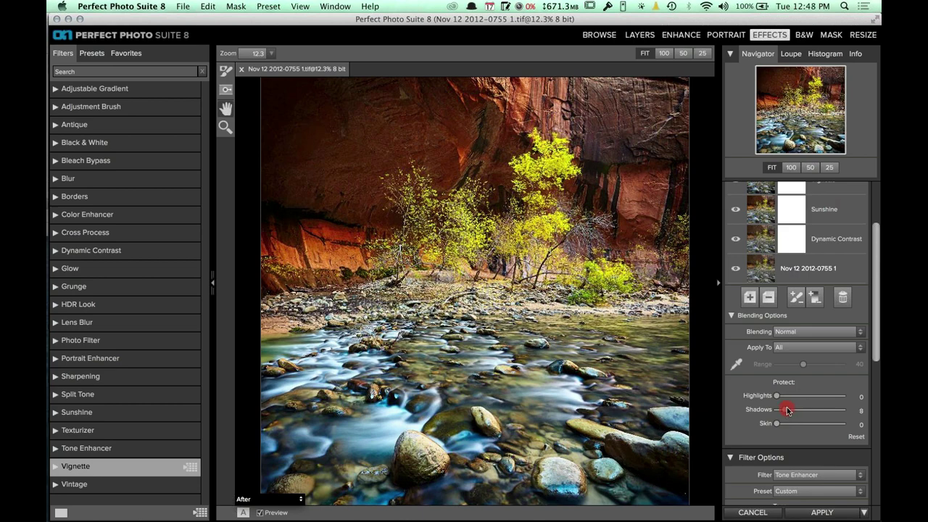
pyautogui.scroll(-10, 872, 391)
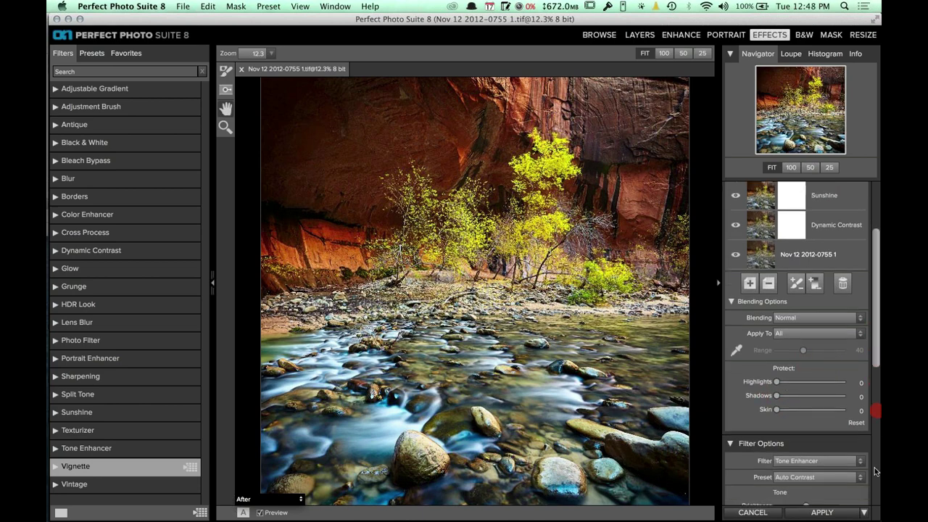
pyautogui.moveTo(777, 211); pyautogui.dragTo(803, 214)
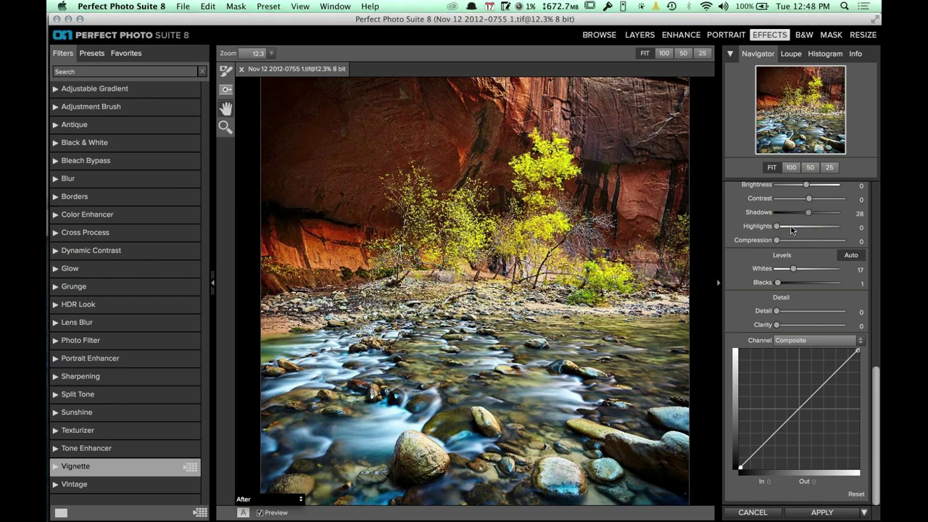
pyautogui.click(789, 226)
pyautogui.click(876, 297)
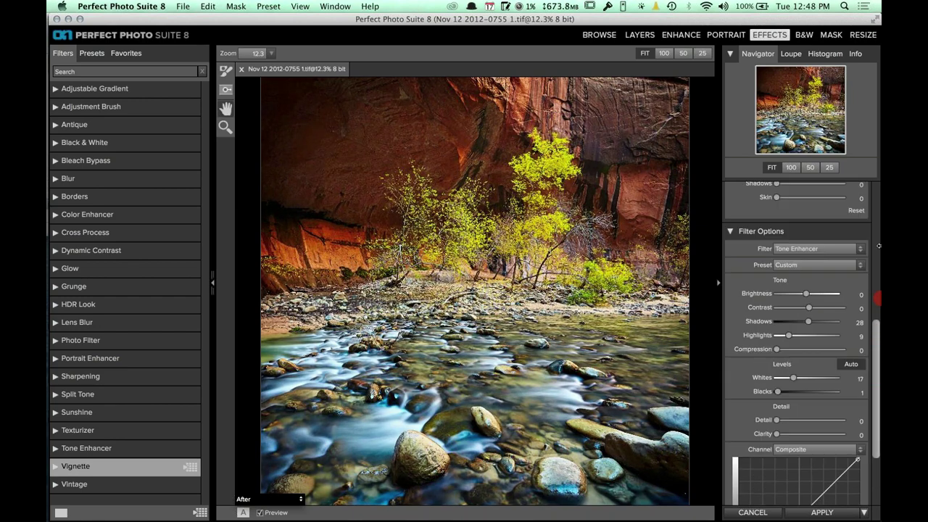
pyautogui.click(877, 246)
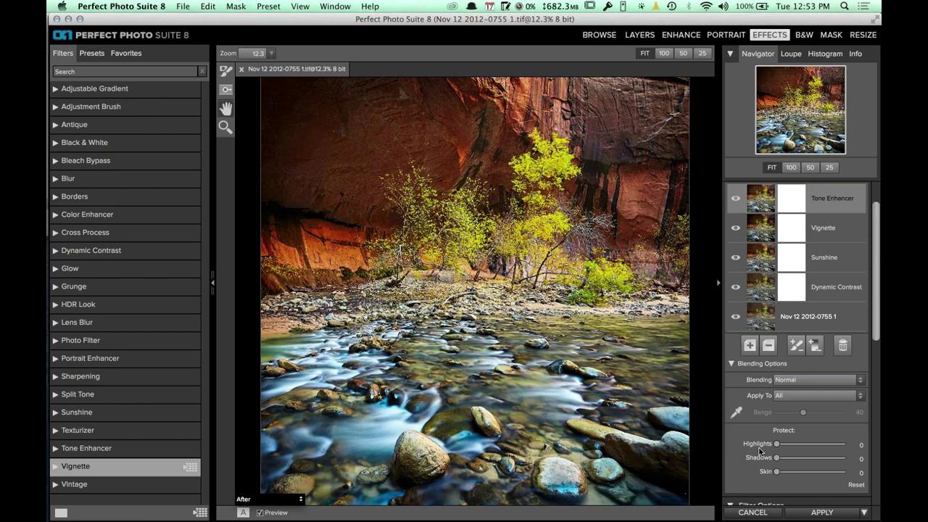
# - Switch to Capture One and examine the bit depth and ICC profile options of the 6000px process recipe
pyautogui.press('super+Tab')
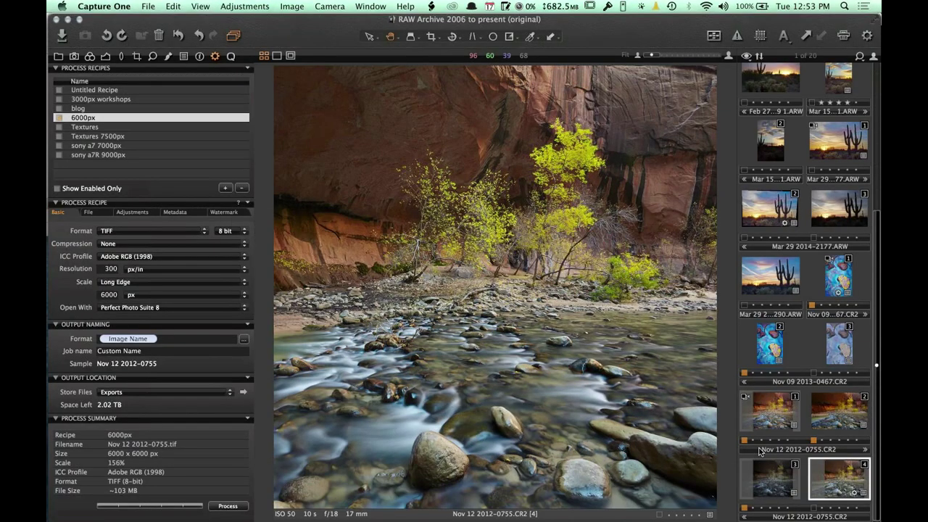
pyautogui.click(242, 230)
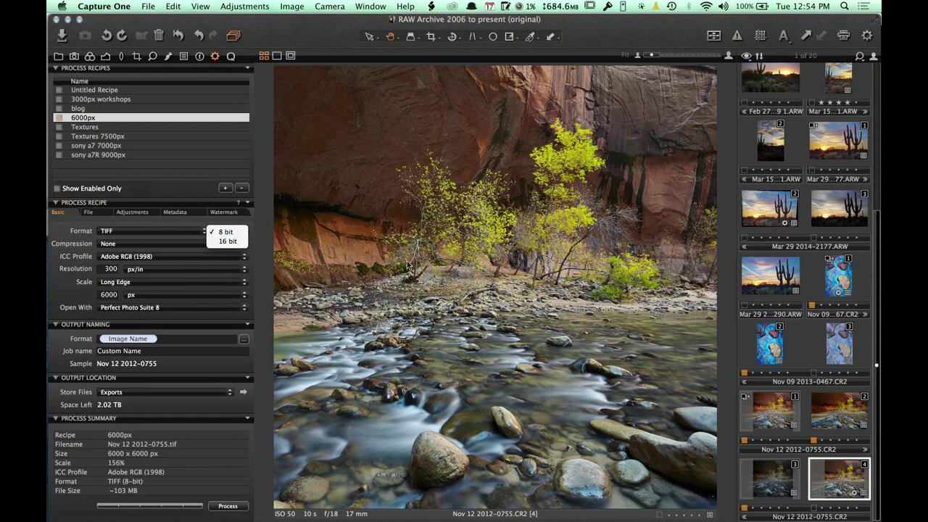
pyautogui.click(244, 261)
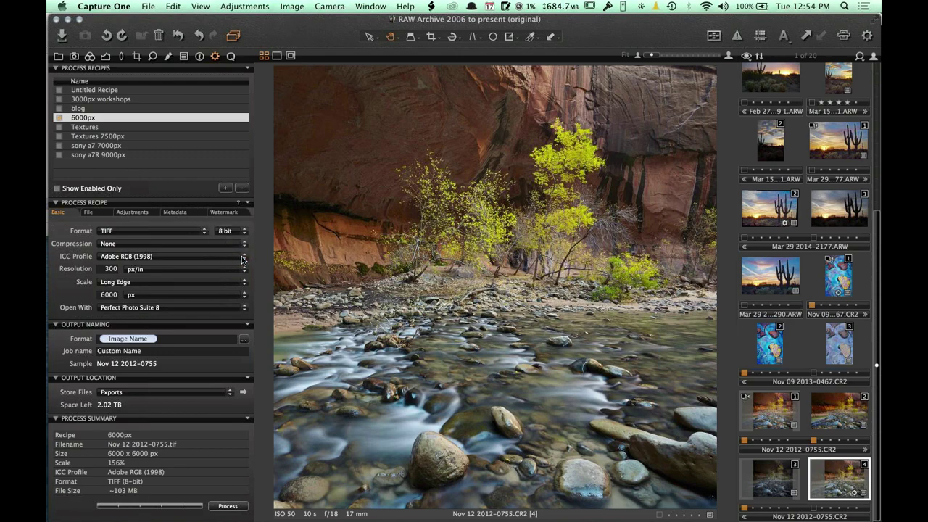
pyautogui.click(243, 258)
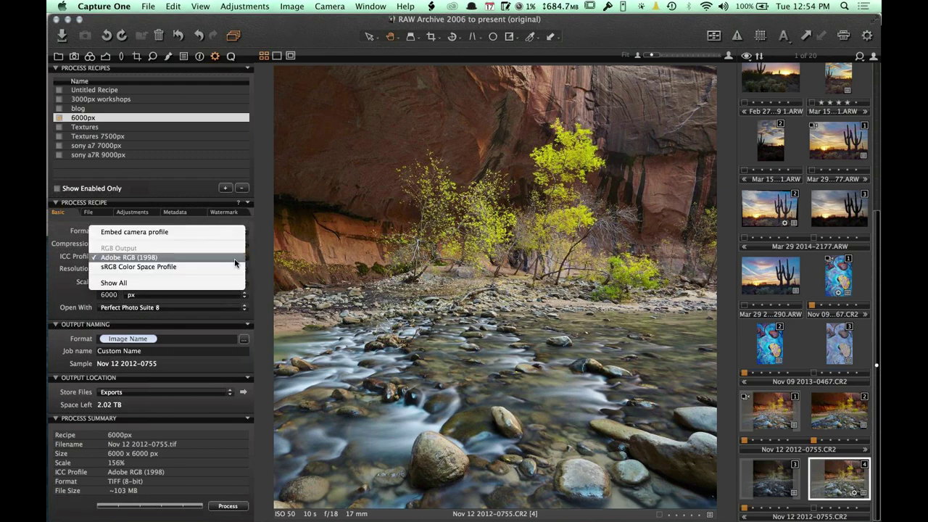